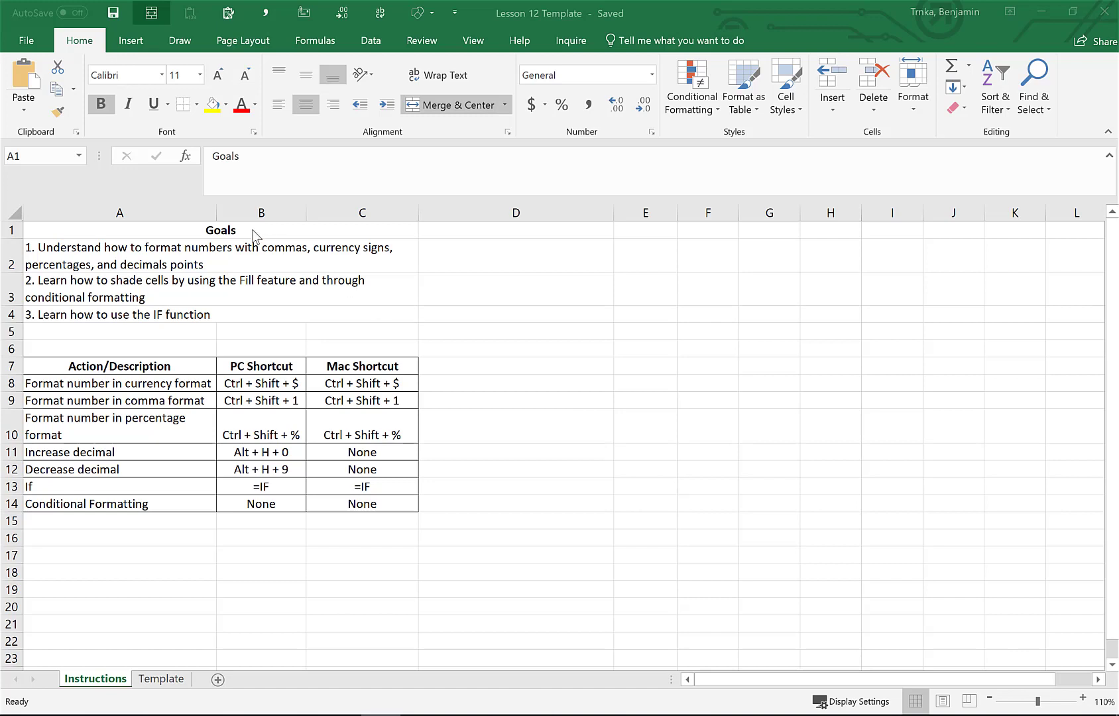
# Review the lesson goals and the shortcut table on the Instructions sheet
pyautogui.click(211, 264)
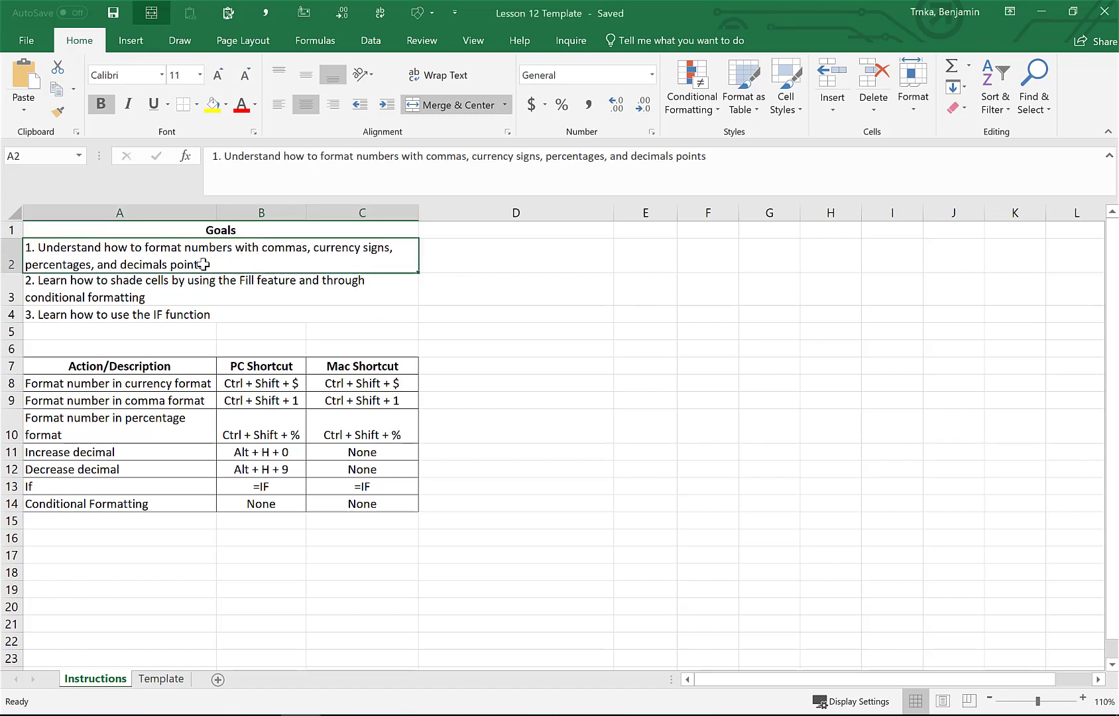
pyautogui.click(191, 298)
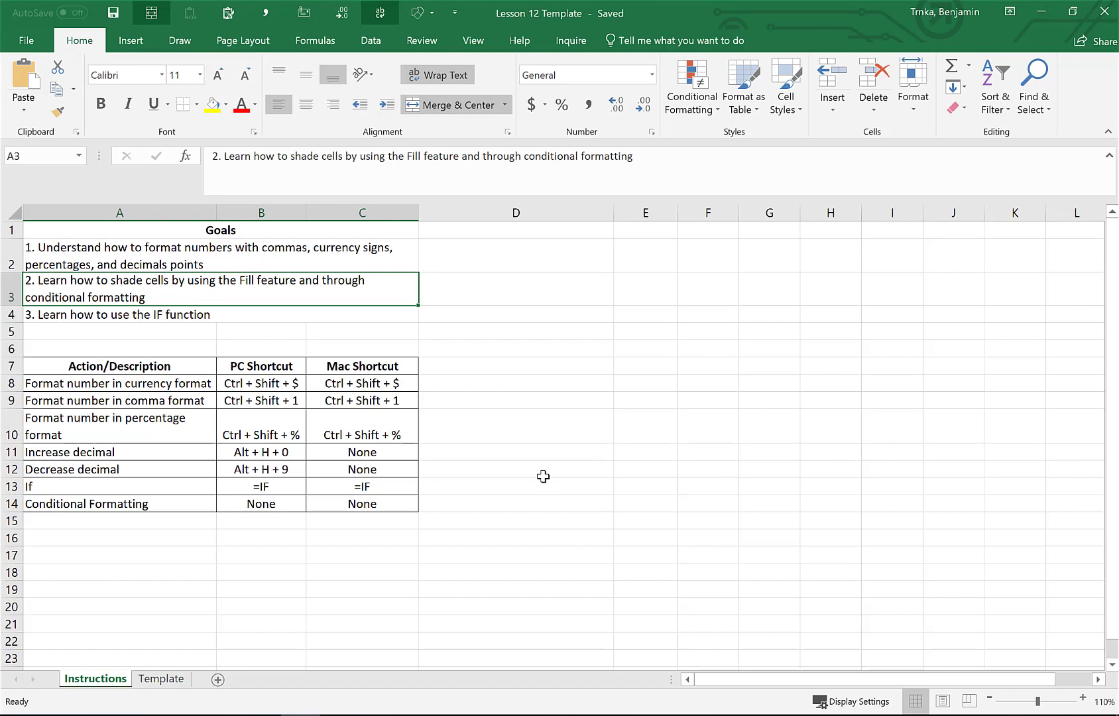
pyautogui.press('Down')
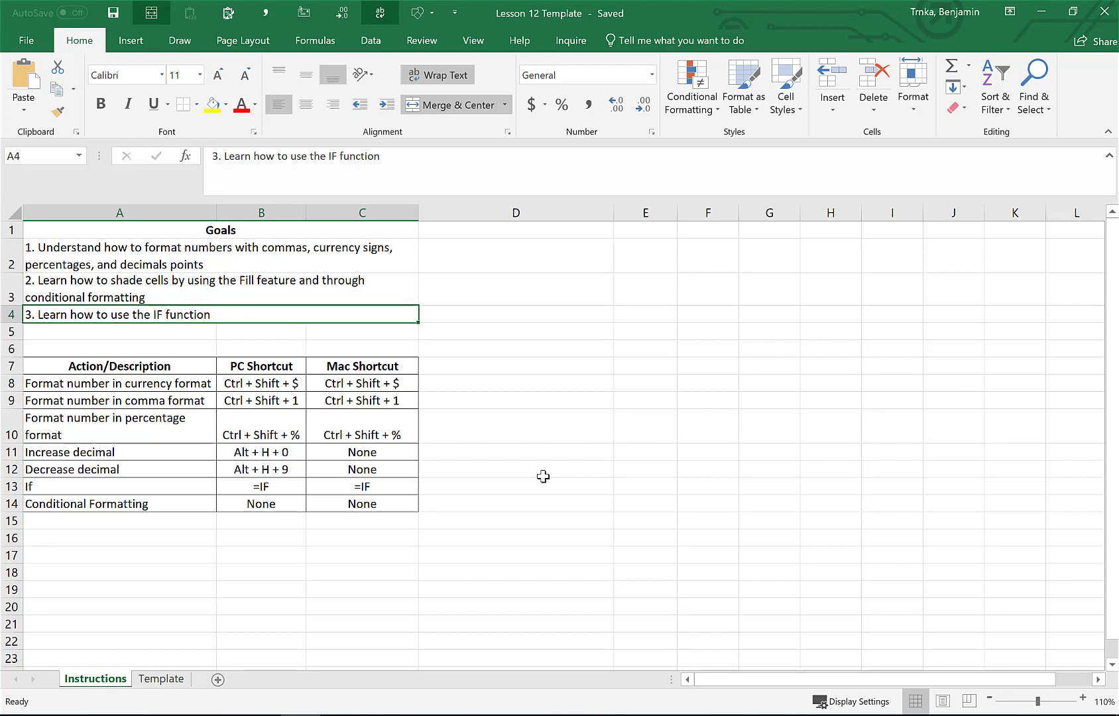
pyautogui.press('Down')
pyautogui.press('Down')
pyautogui.press('Down')
pyautogui.press('Down')
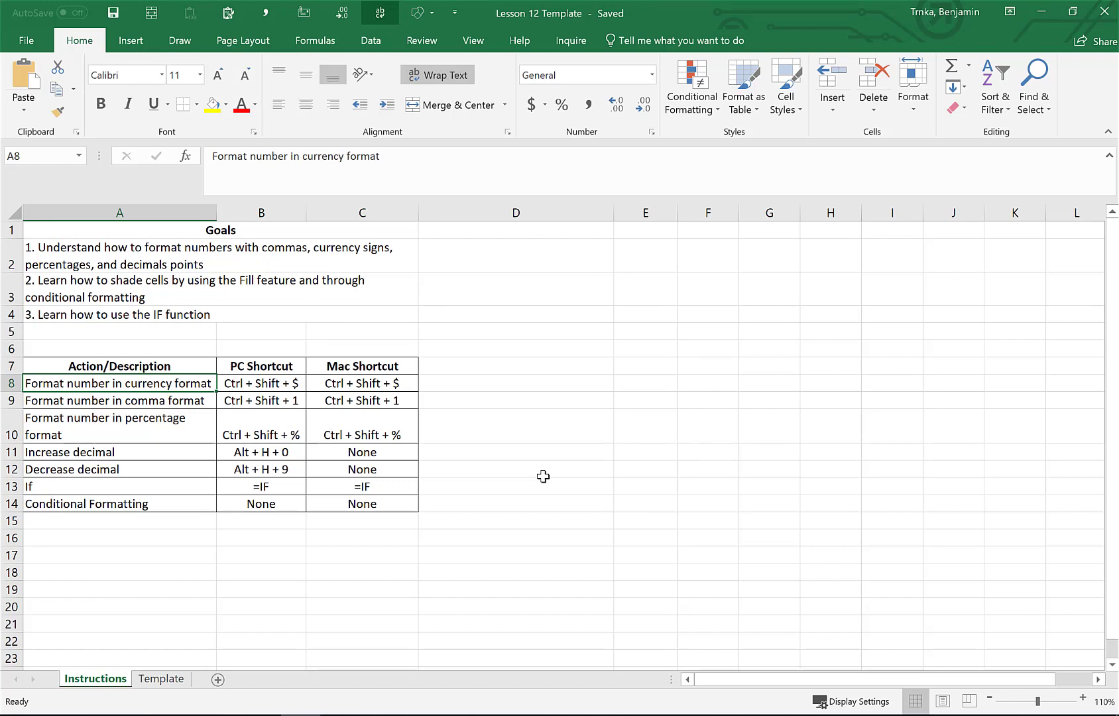
pyautogui.press('Down')
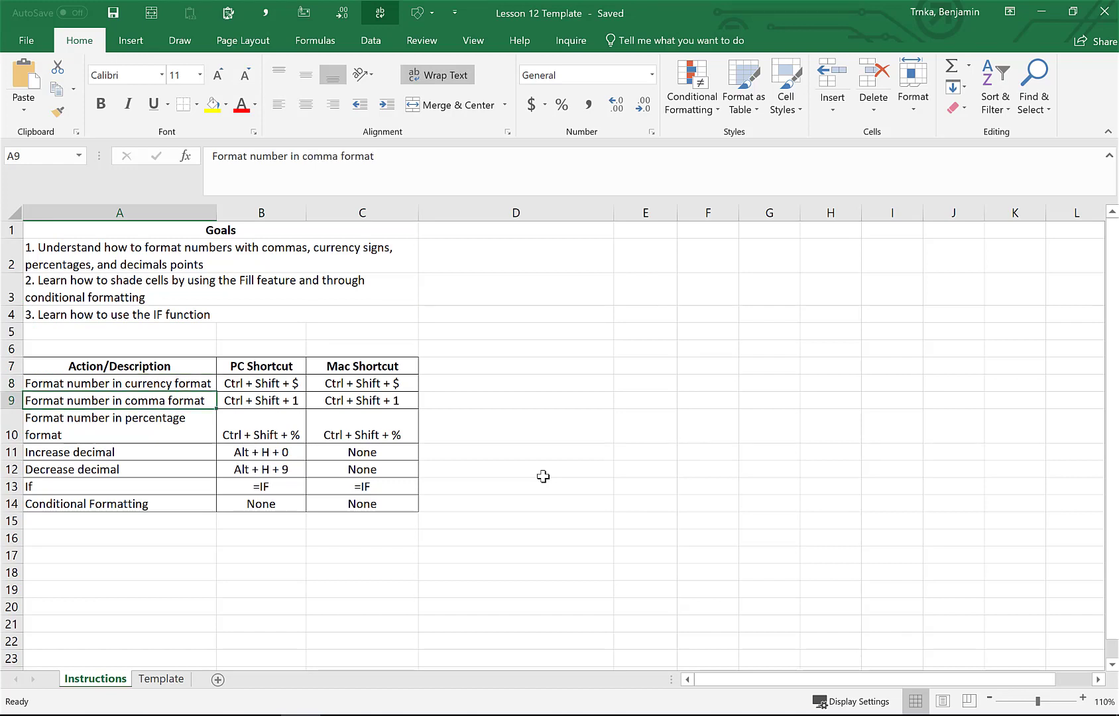
pyautogui.press('Down')
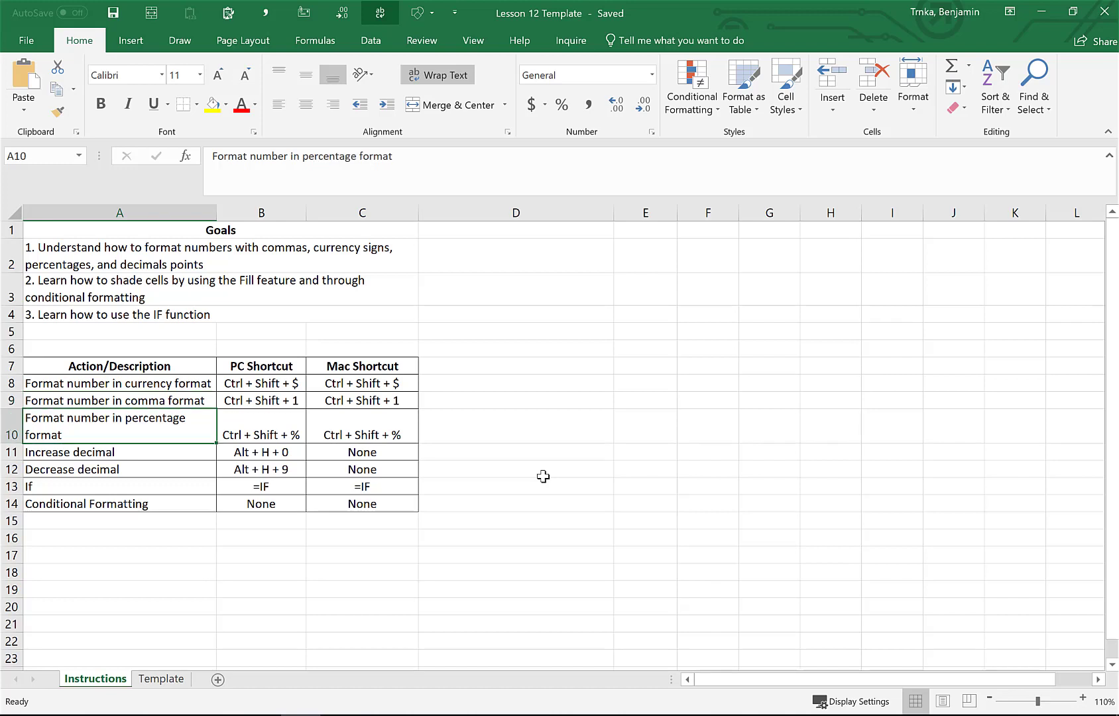
pyautogui.press('Down')
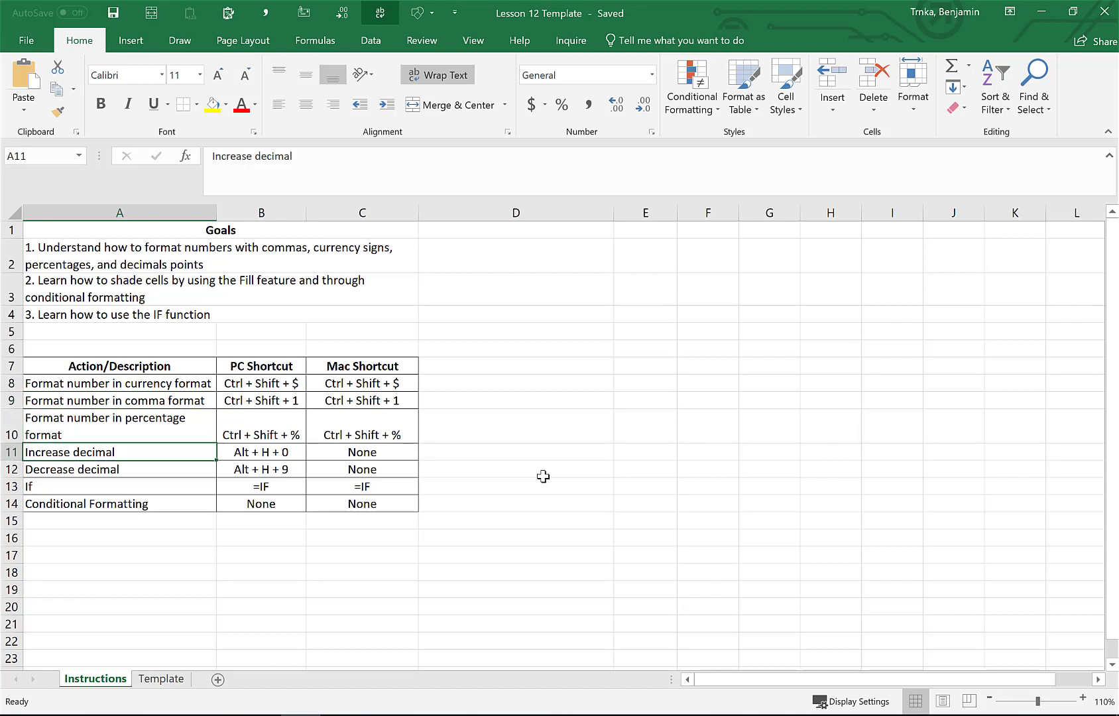
pyautogui.press('Down')
pyautogui.press('Down')
pyautogui.press('Up')
pyautogui.press('Up')
pyautogui.press('Down')
pyautogui.press('Up')
pyautogui.press('Down')
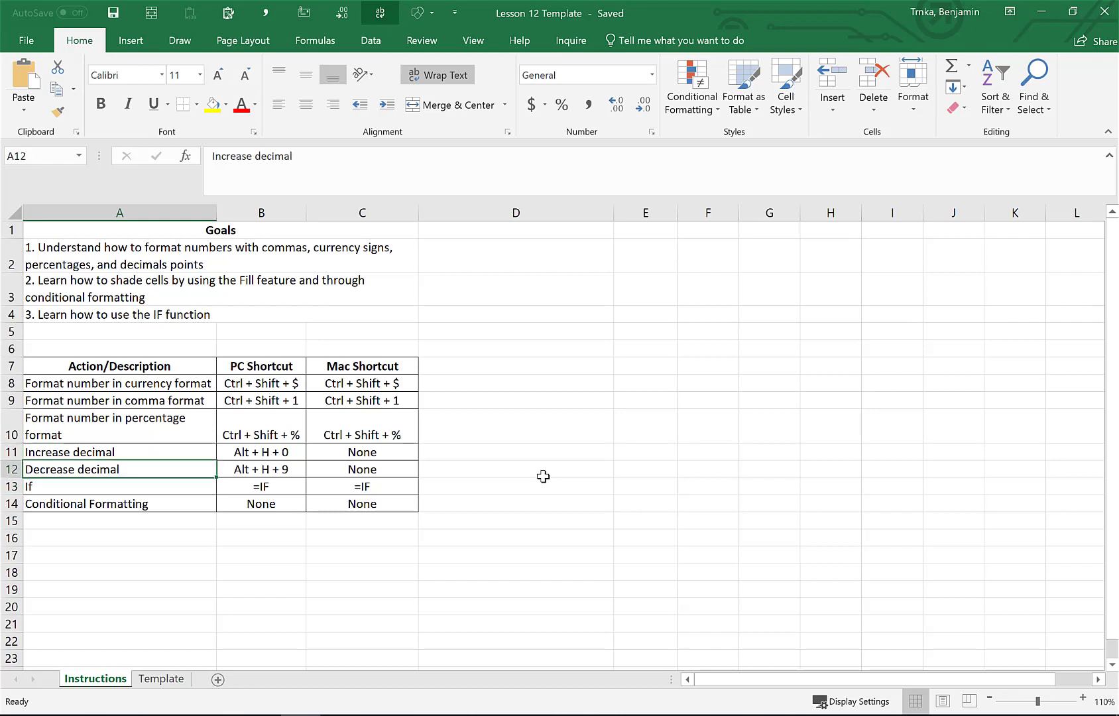
pyautogui.press('Down')
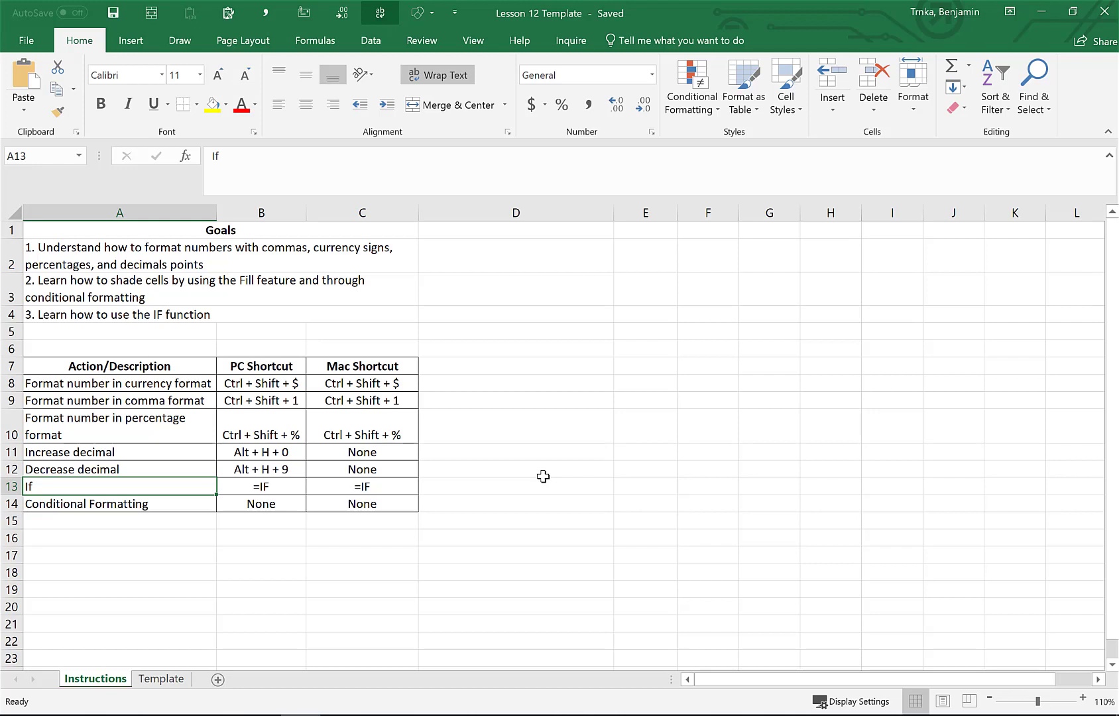
pyautogui.press('Down')
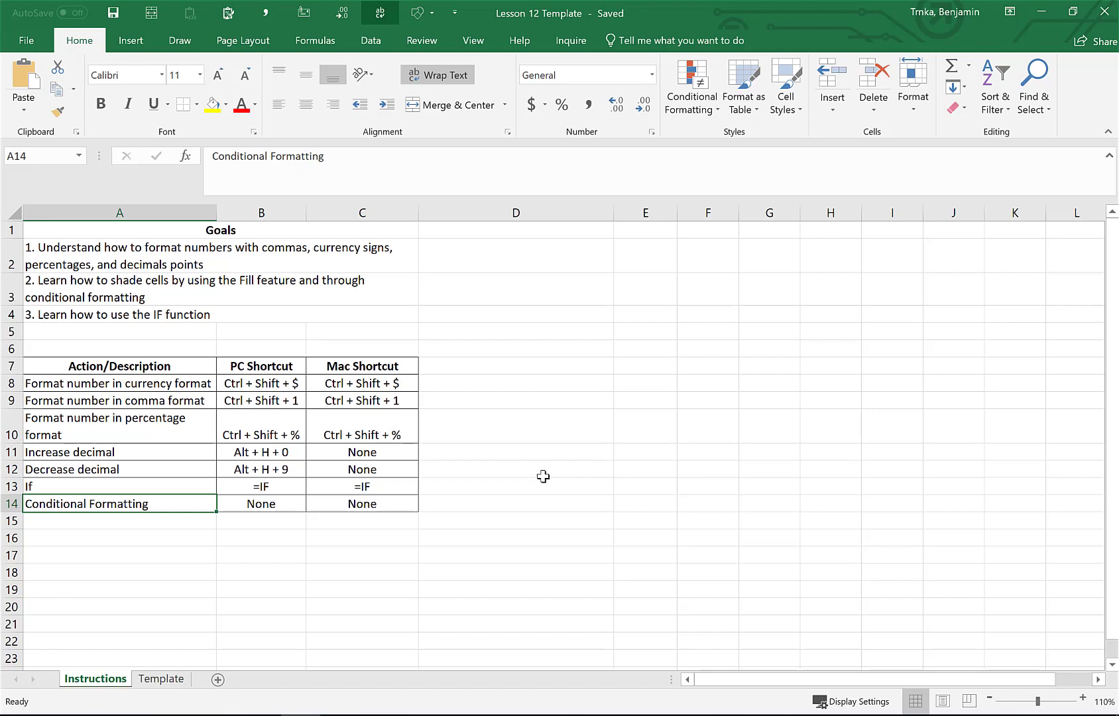
# Open the Template sheet, zoom in, and inspect the Increase in Revenues formulas in G5:H6
pyautogui.click(159, 681)
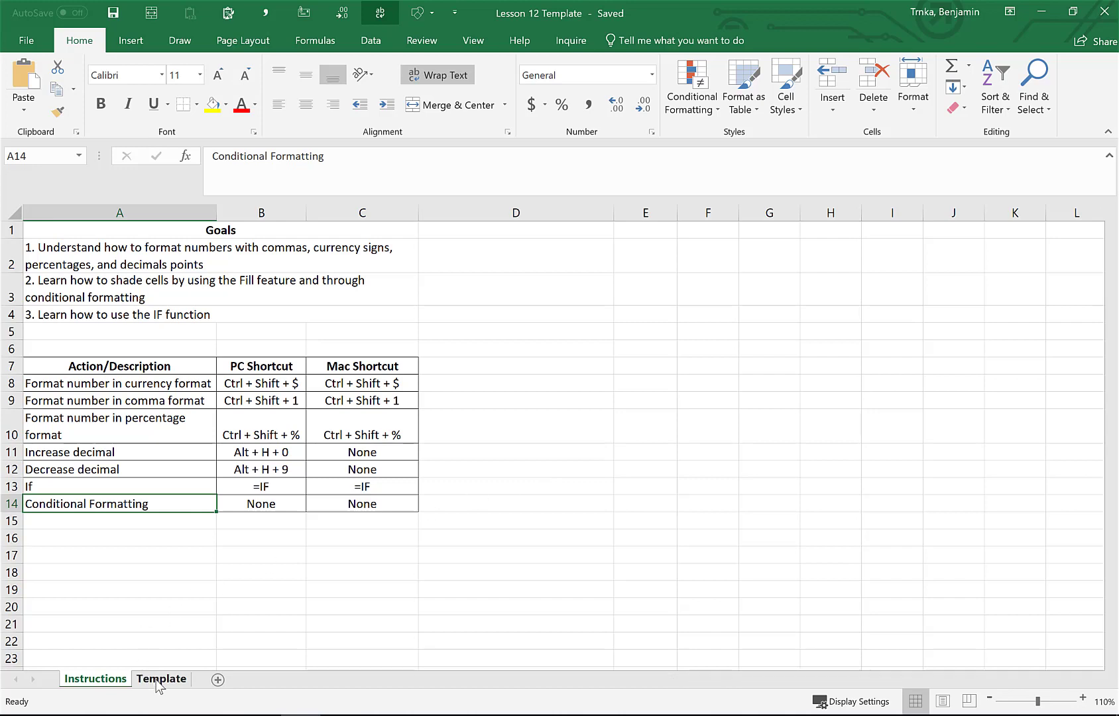
pyautogui.click(1083, 701)
pyautogui.click(1083, 701)
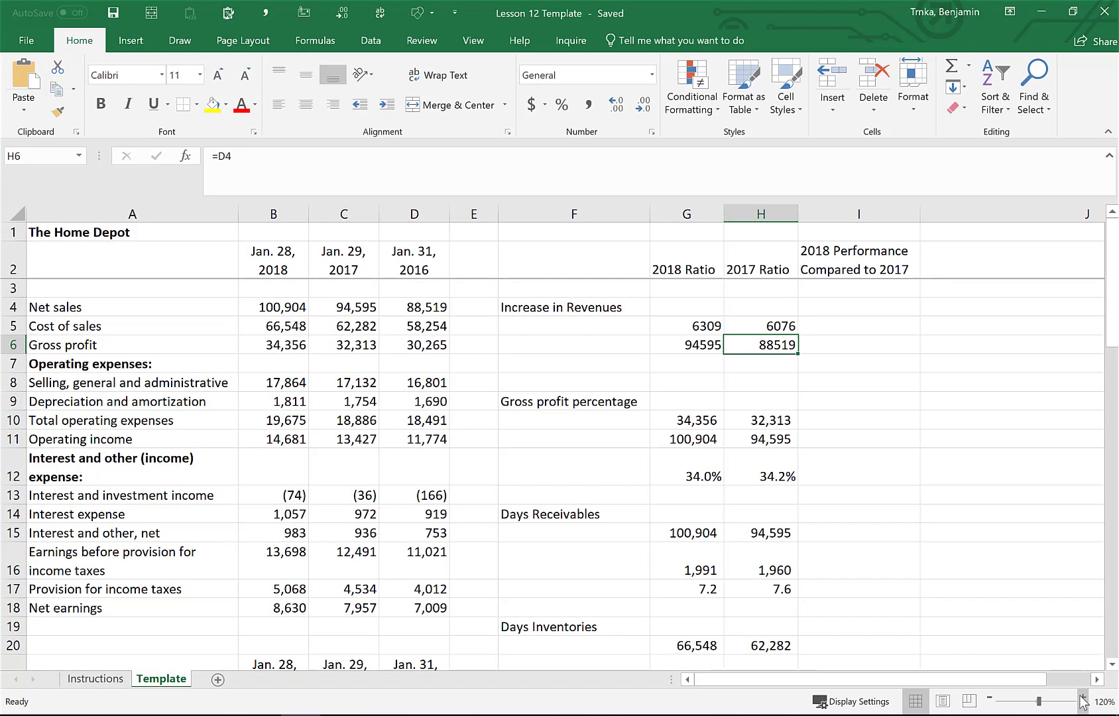
pyautogui.click(1083, 701)
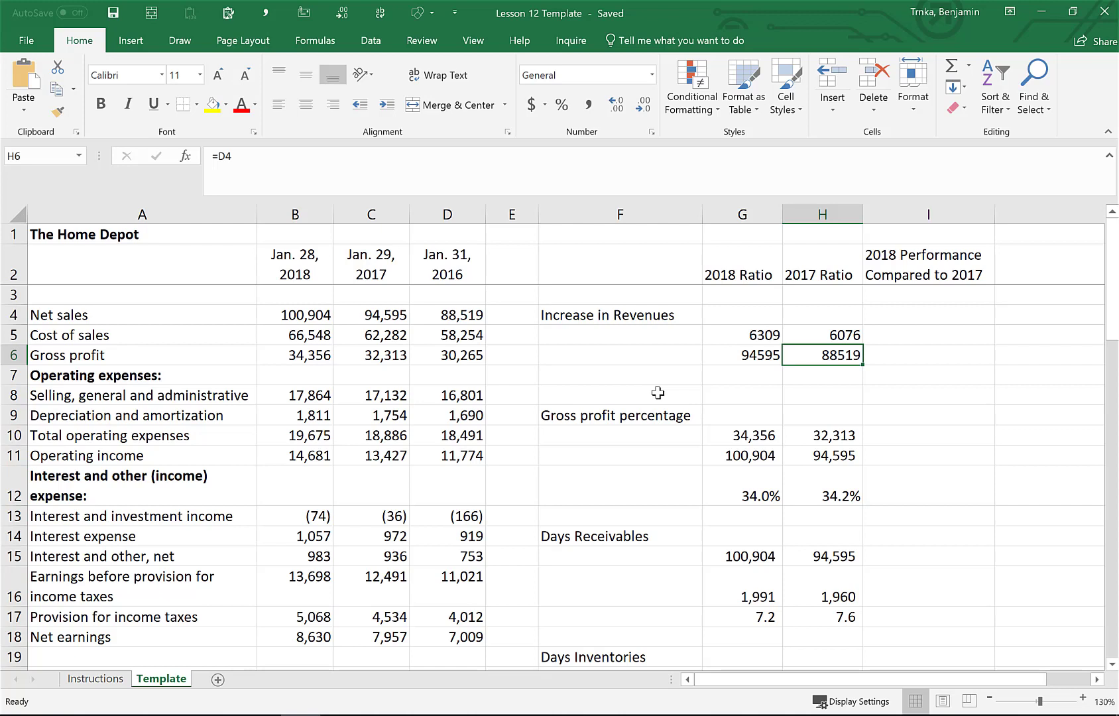
pyautogui.press('Up')
pyautogui.press('Left')
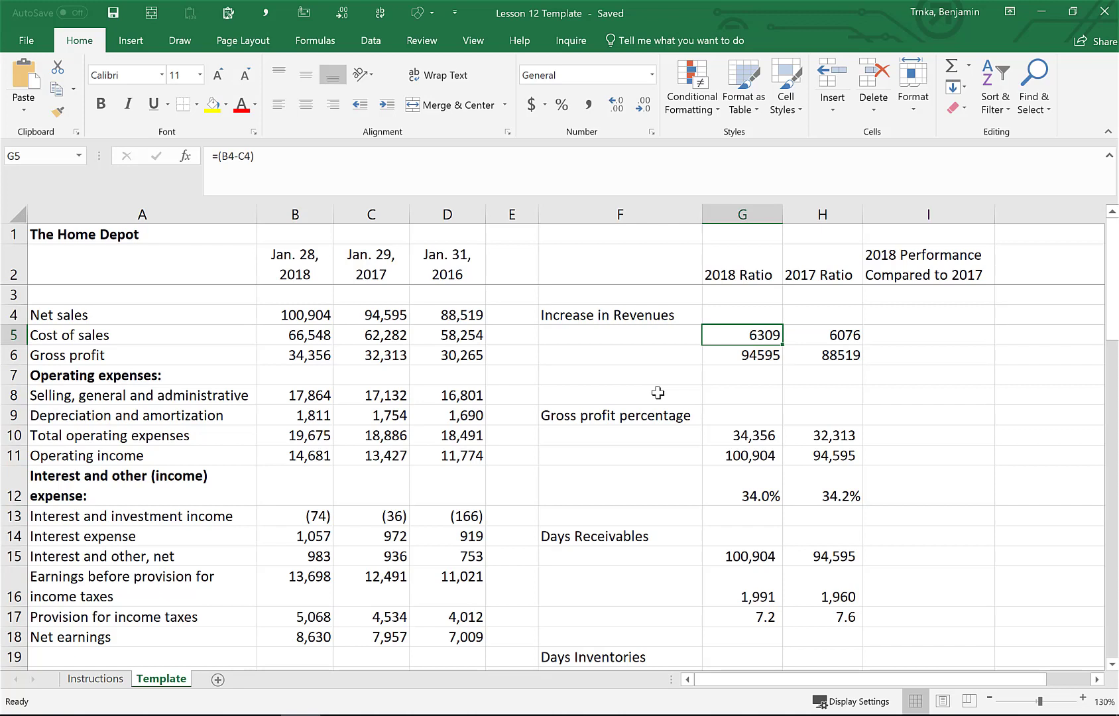
pyautogui.press('Down')
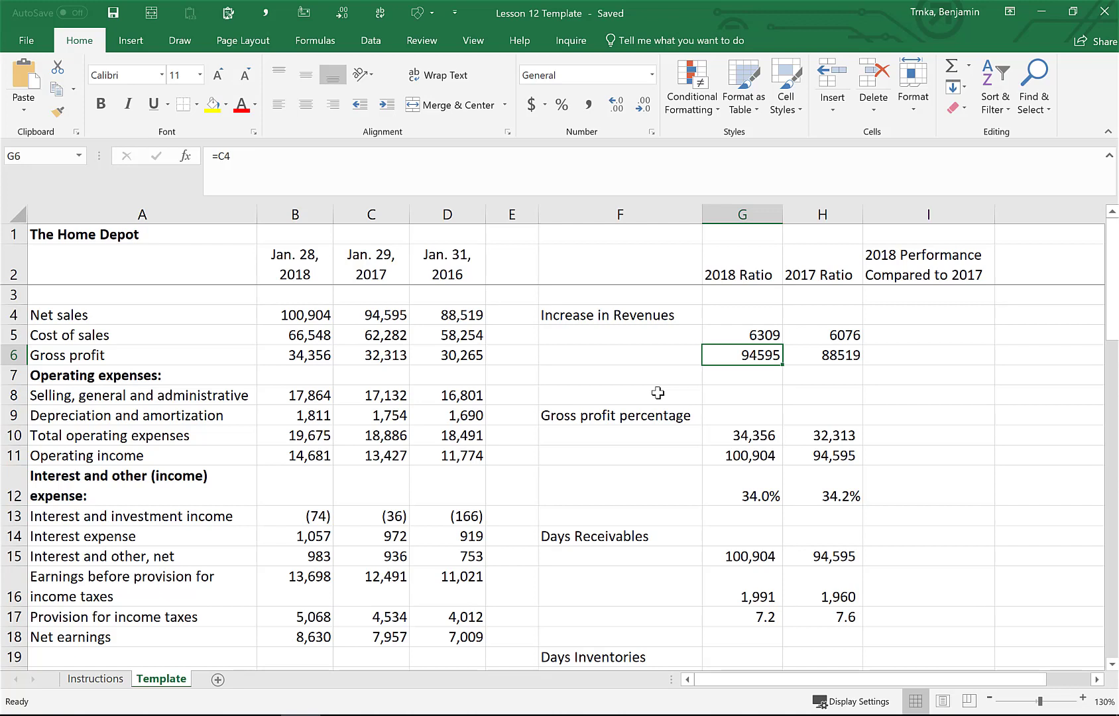
pyautogui.press('Up')
pyautogui.press('Right')
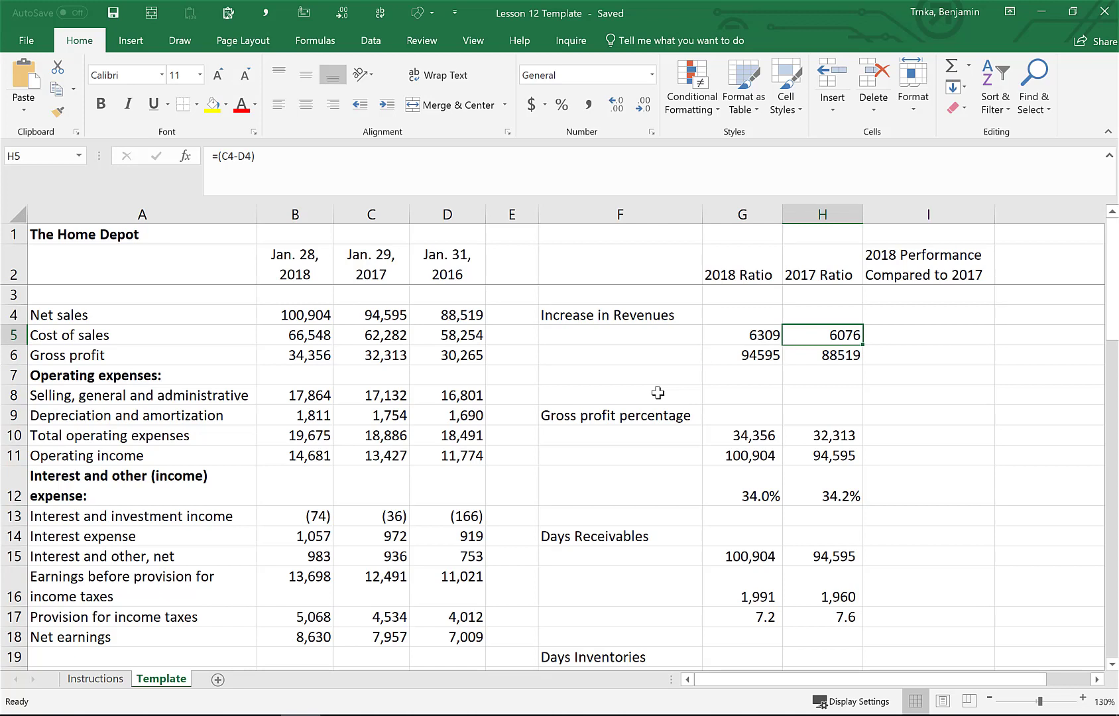
pyautogui.press('Left')
pyautogui.press('Up')
pyautogui.press('Down')
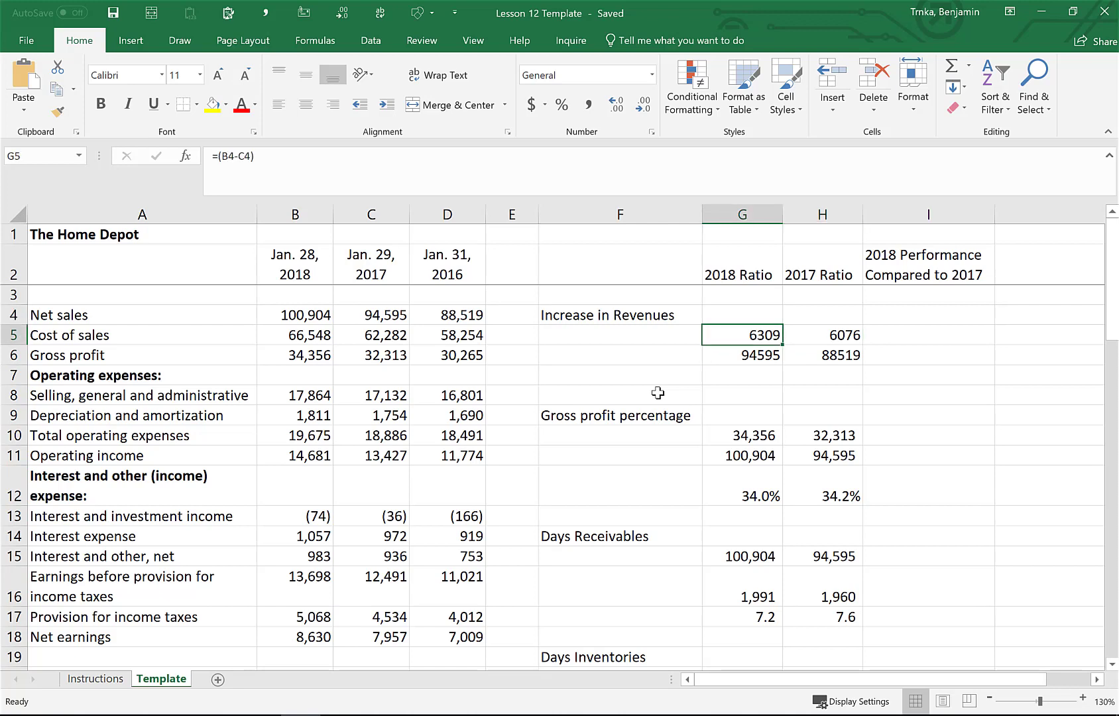
# Apply currency format to the Increase in Revenues values in G5:H6
pyautogui.hotkey('shift', 'Down')
pyautogui.hotkey('shift', 'Right')
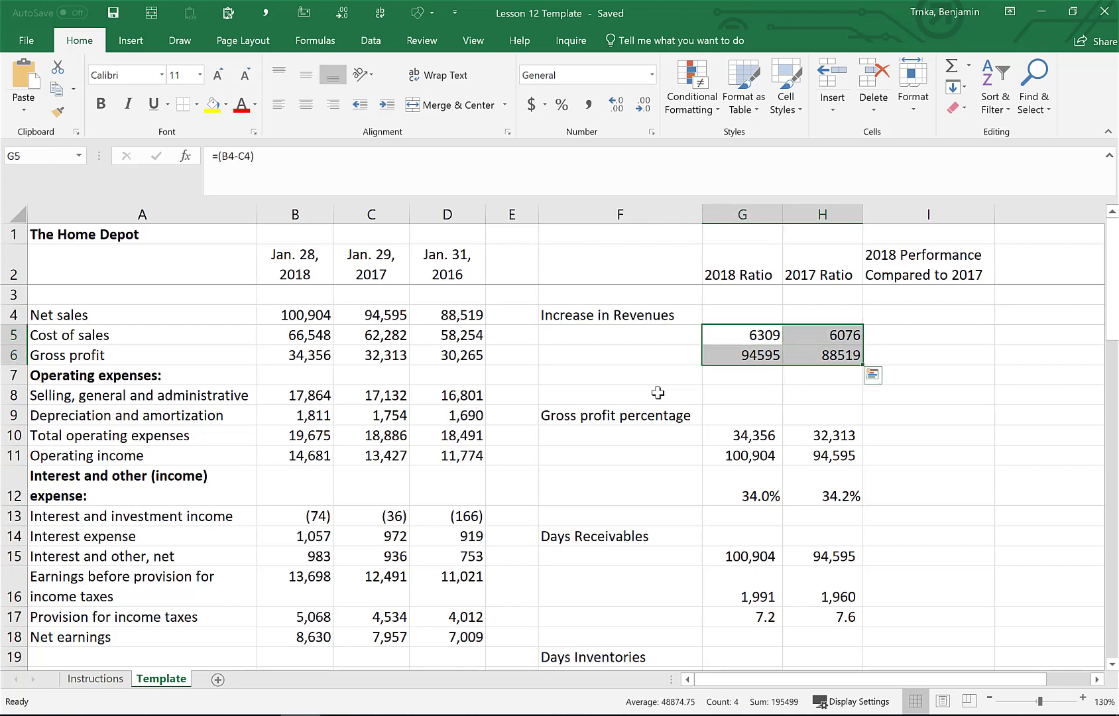
pyautogui.press('Up')
pyautogui.press('Left')
pyautogui.press('Right')
pyautogui.press('Down')
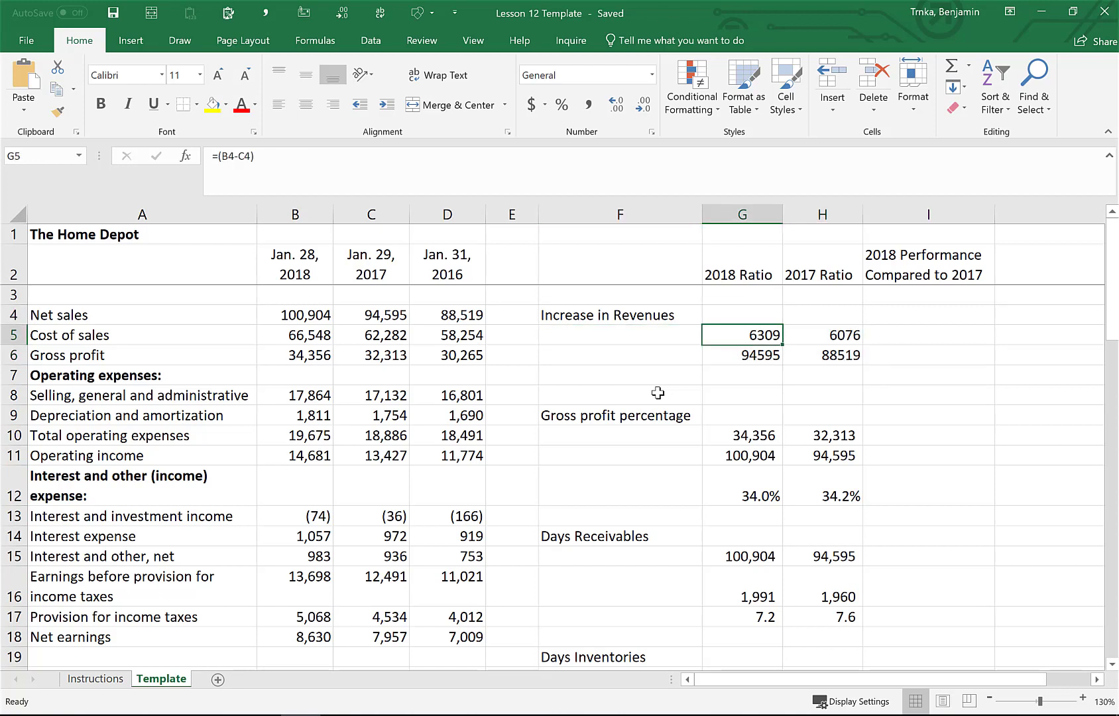
pyautogui.hotkey('shift', 'Down')
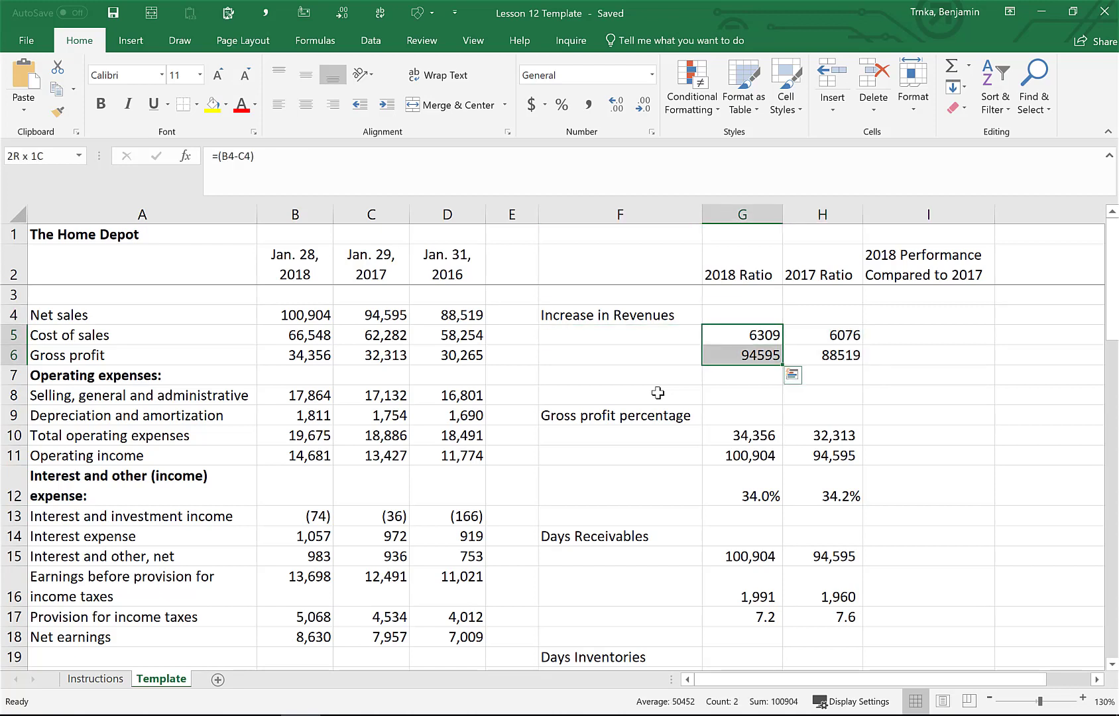
pyautogui.hotkey('shift', 'Right')
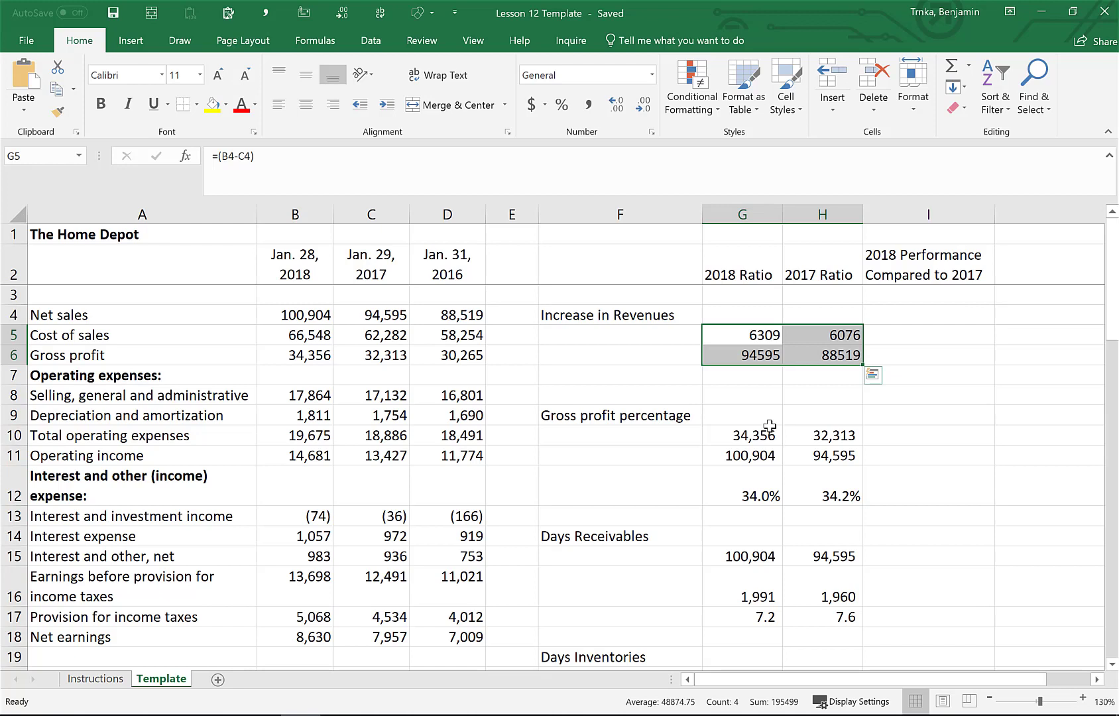
pyautogui.hotkey('ctrl', 'shift', '4')
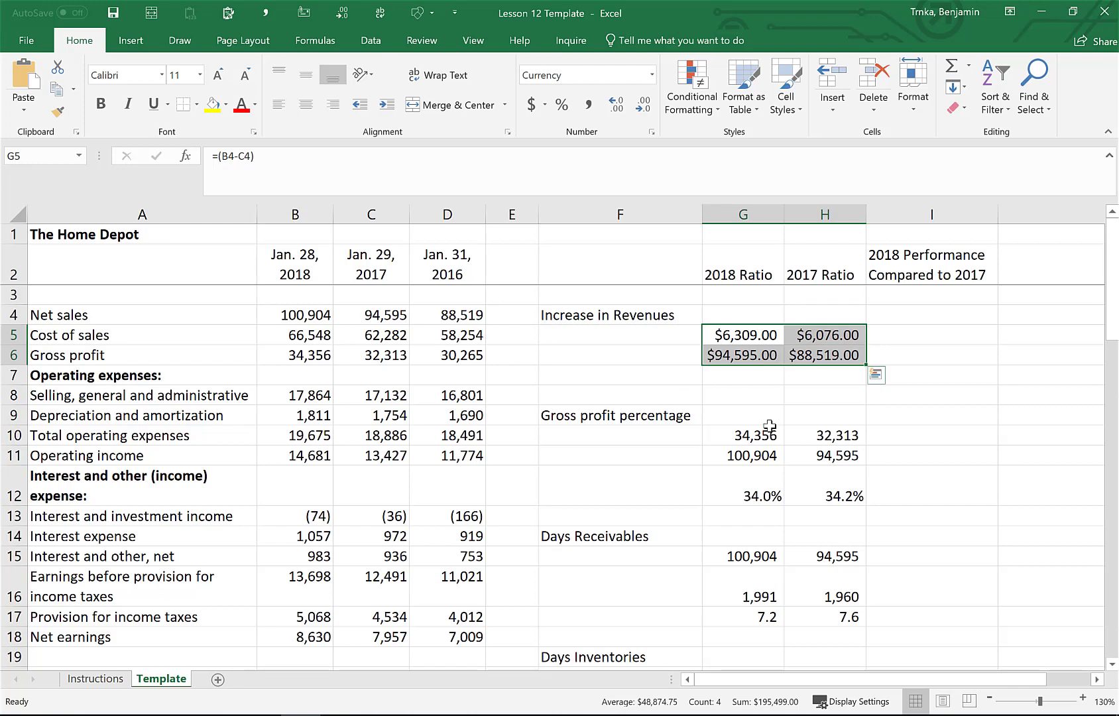
# Switch G5:H6 to comma number format
pyautogui.hotkey('ctrl', 'shift', '1')
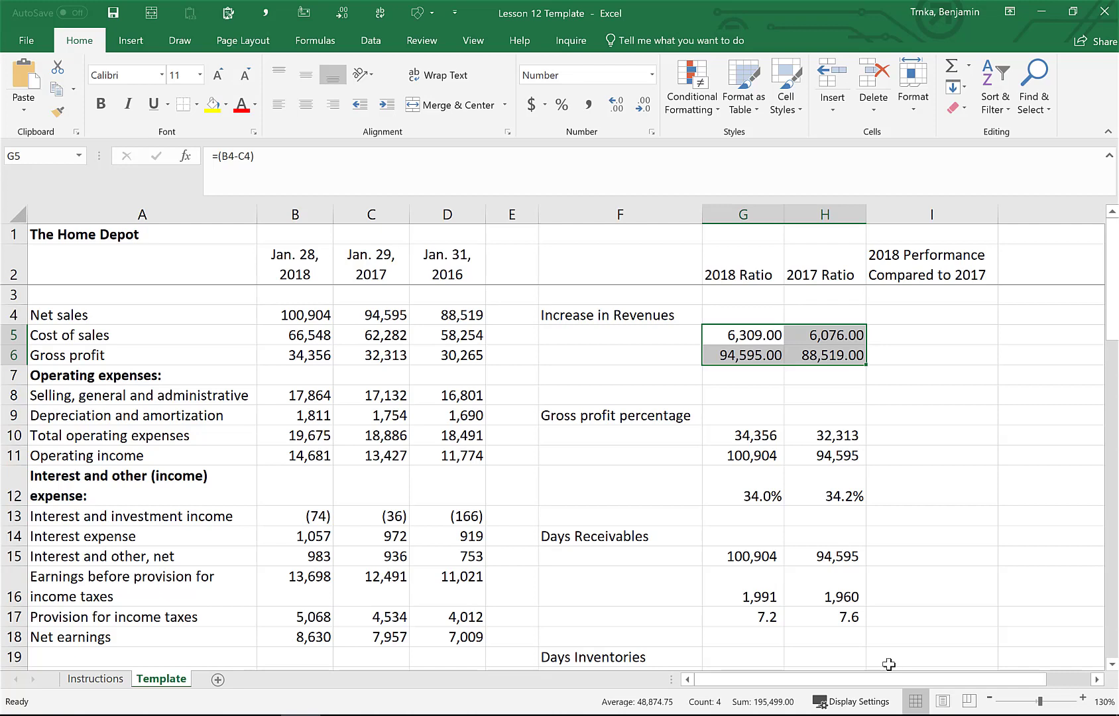
pyautogui.press('alt')
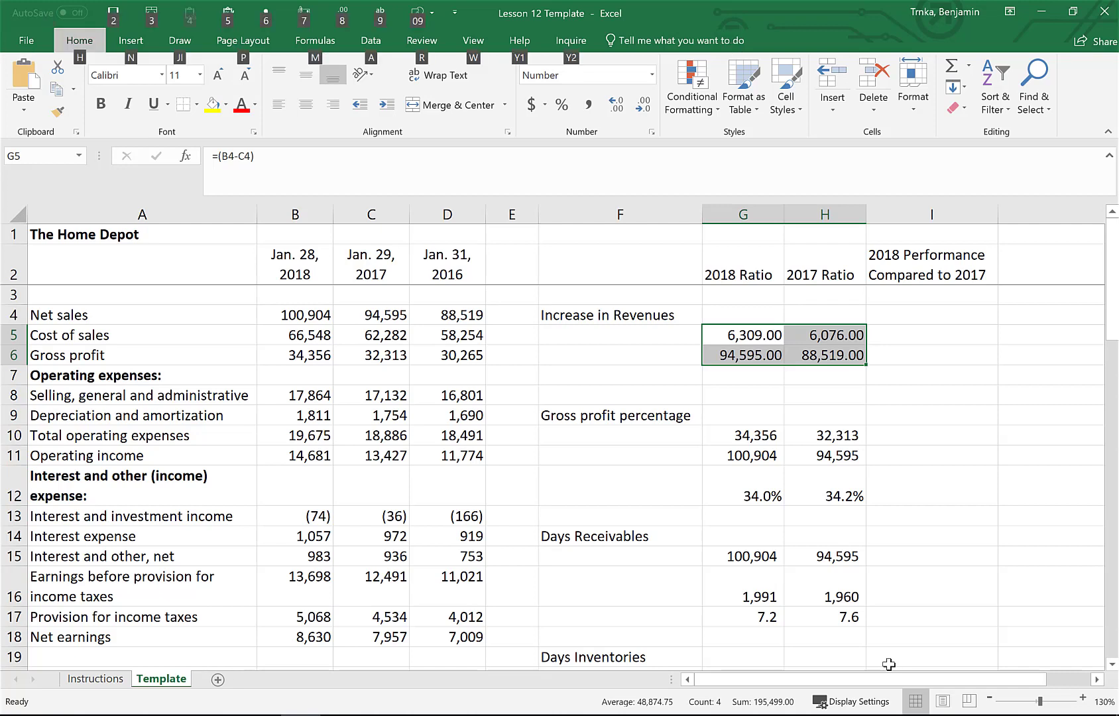
pyautogui.press('h')
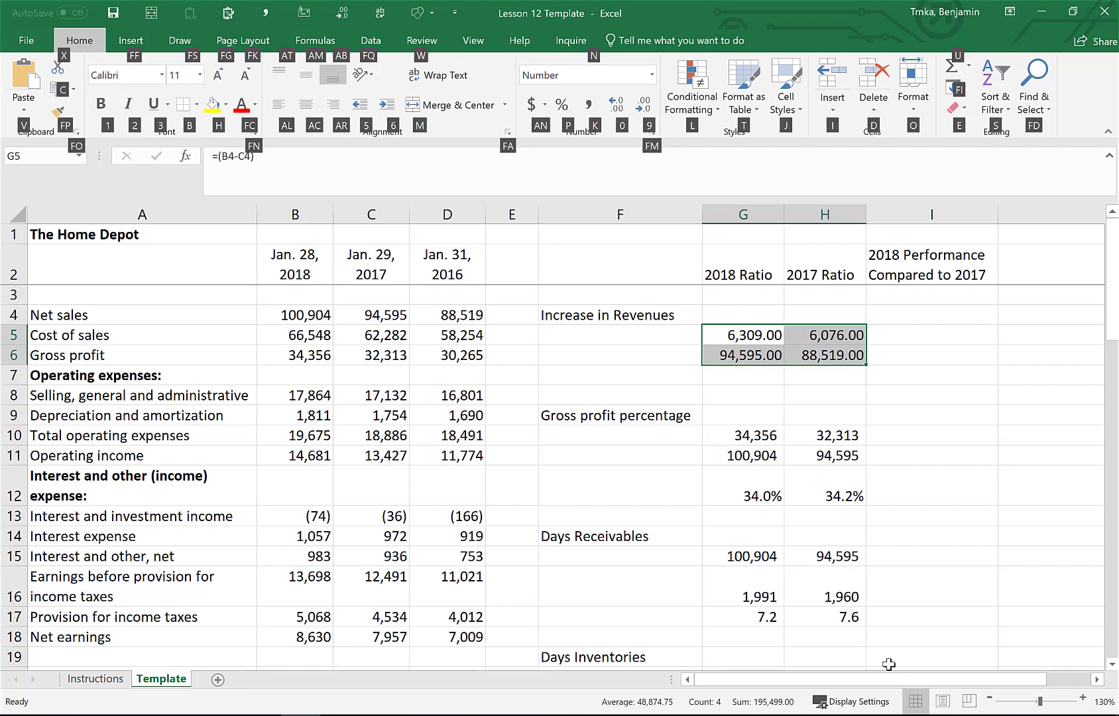
pyautogui.press('Escape')
pyautogui.press('Escape')
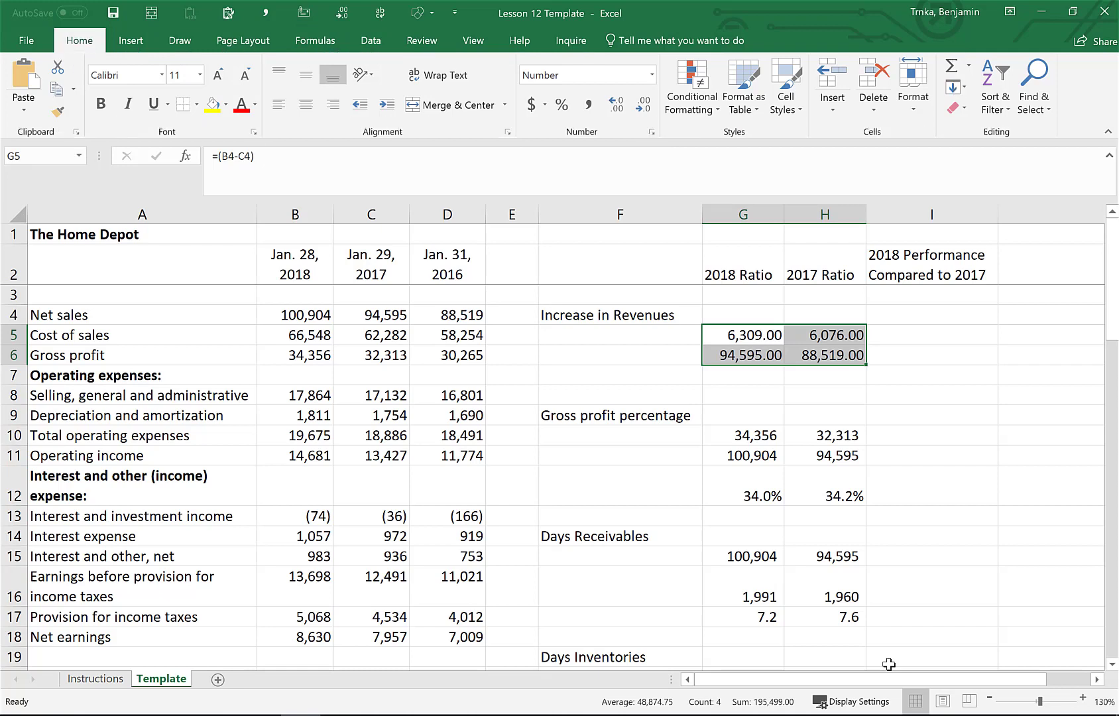
# Decrease the decimal places of G5:H6 twice so they show whole numbers
pyautogui.press('alt')
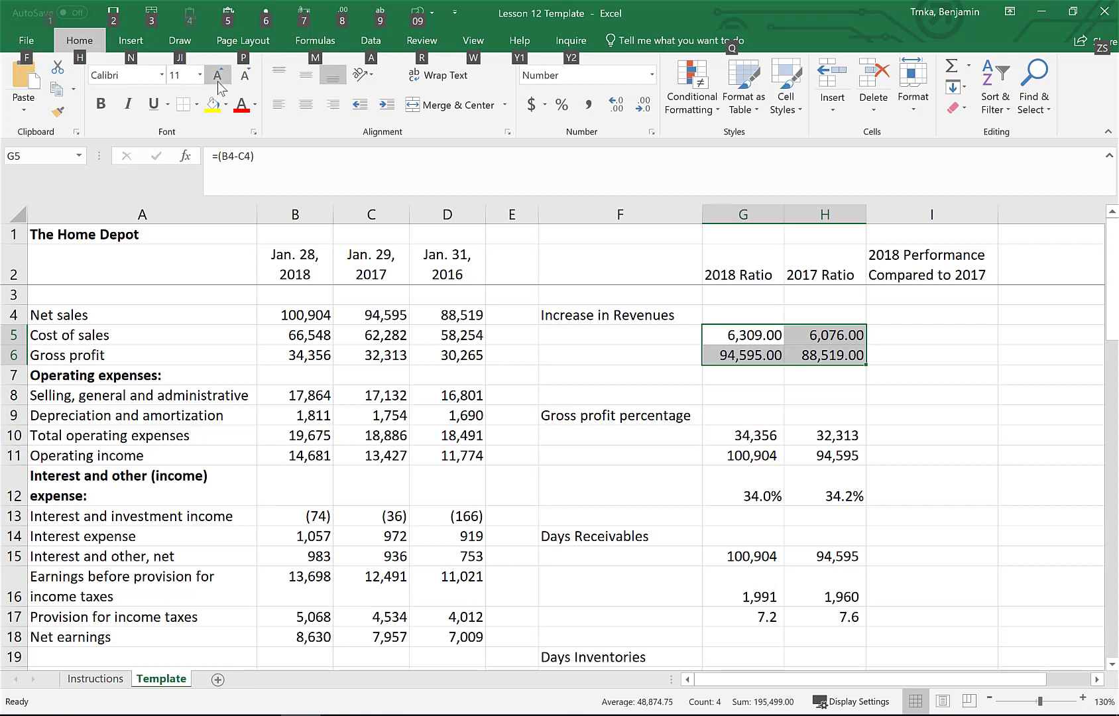
pyautogui.press('h')
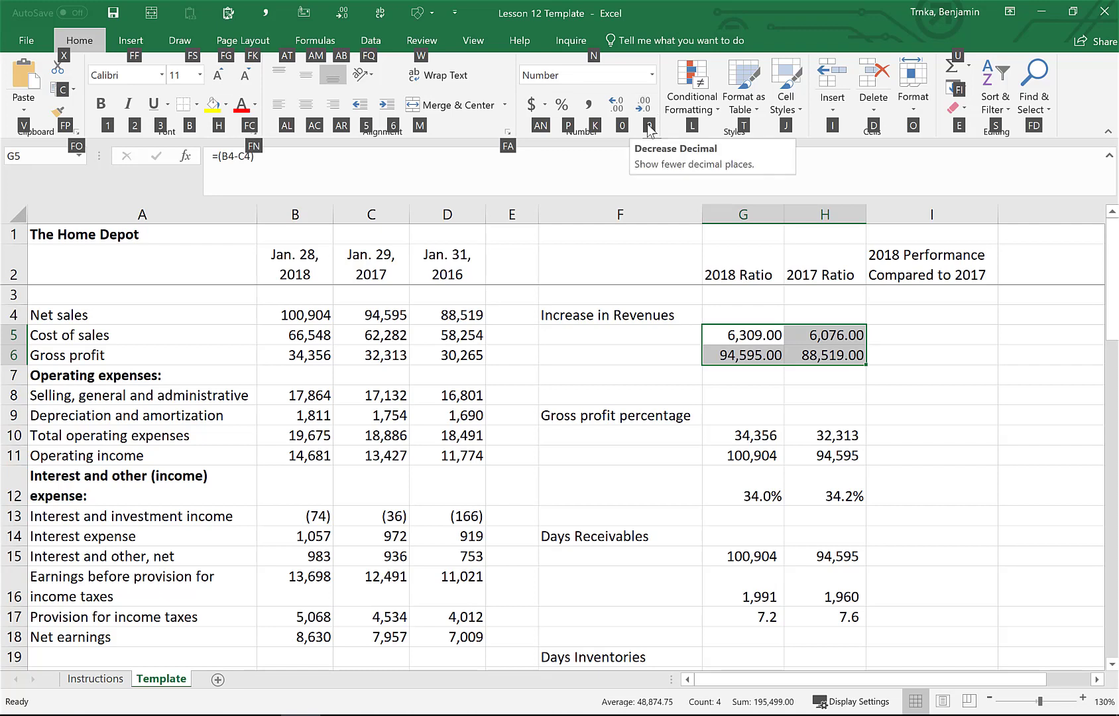
pyautogui.press('9')
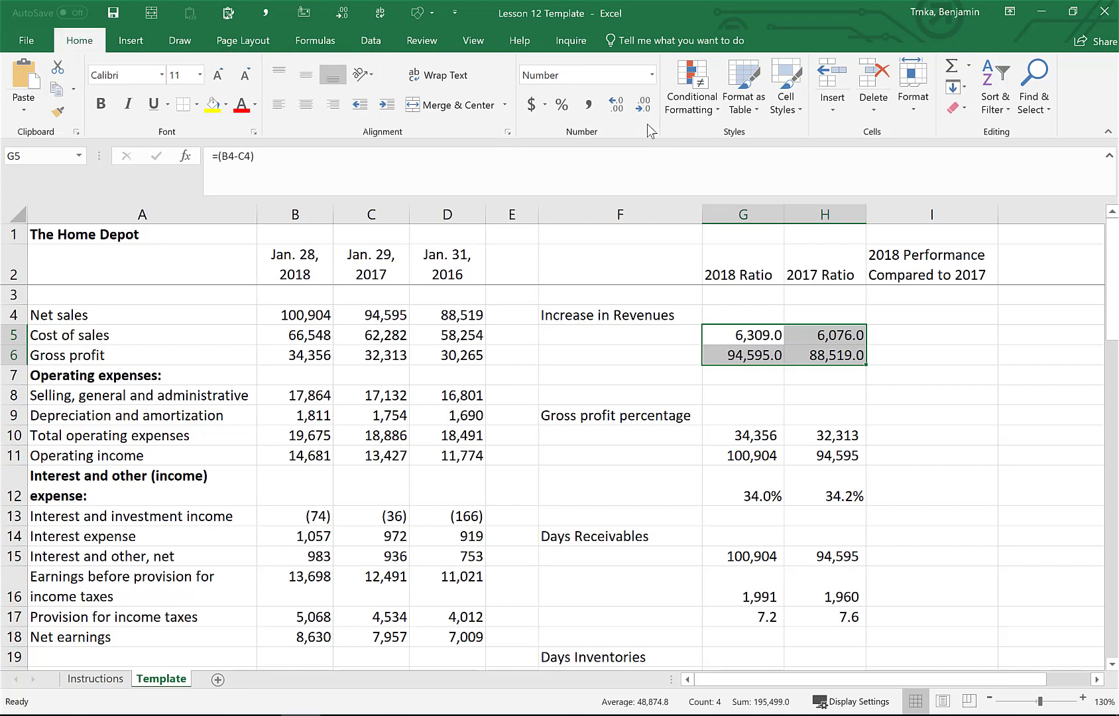
pyautogui.hotkey('alt', 'h')
pyautogui.press('9')
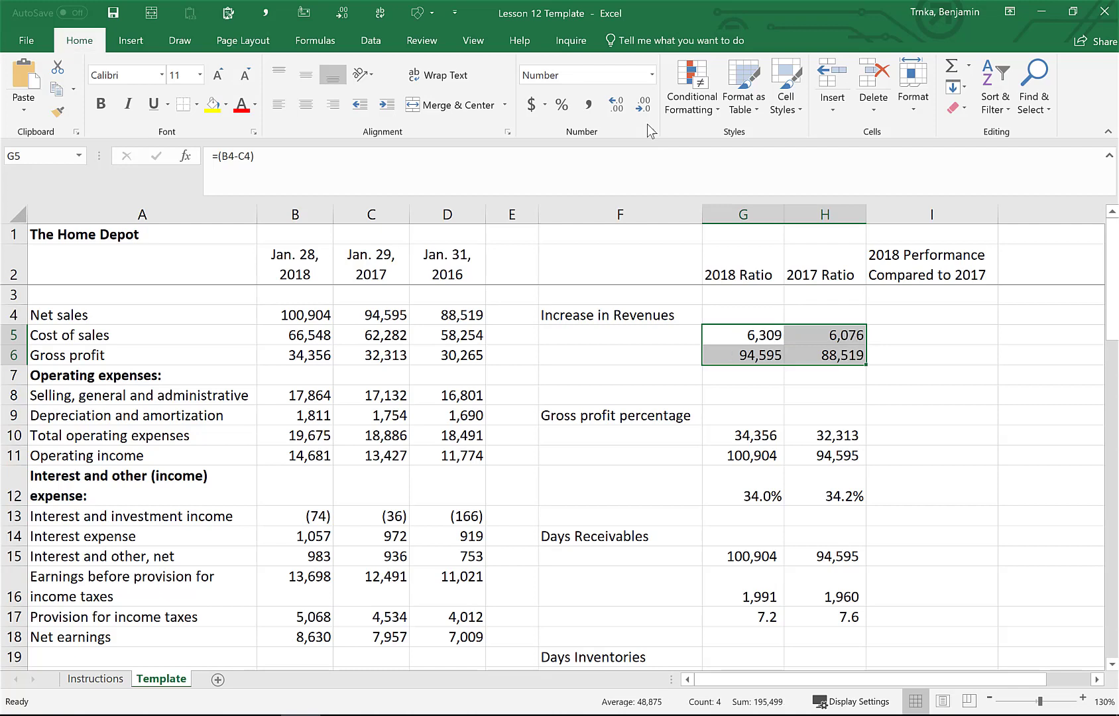
# Increase the decimal places of G5:H6 back to two
pyautogui.hotkey('alt', 'h')
pyautogui.press('0')
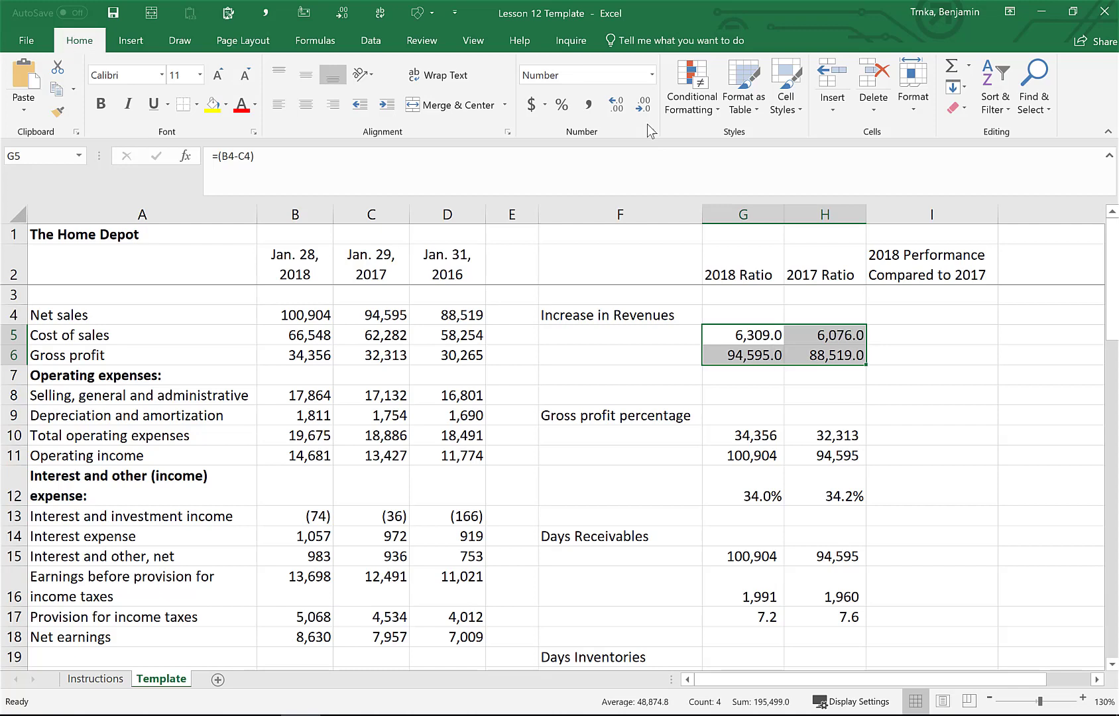
pyautogui.hotkey('alt', 'h')
pyautogui.press('0')
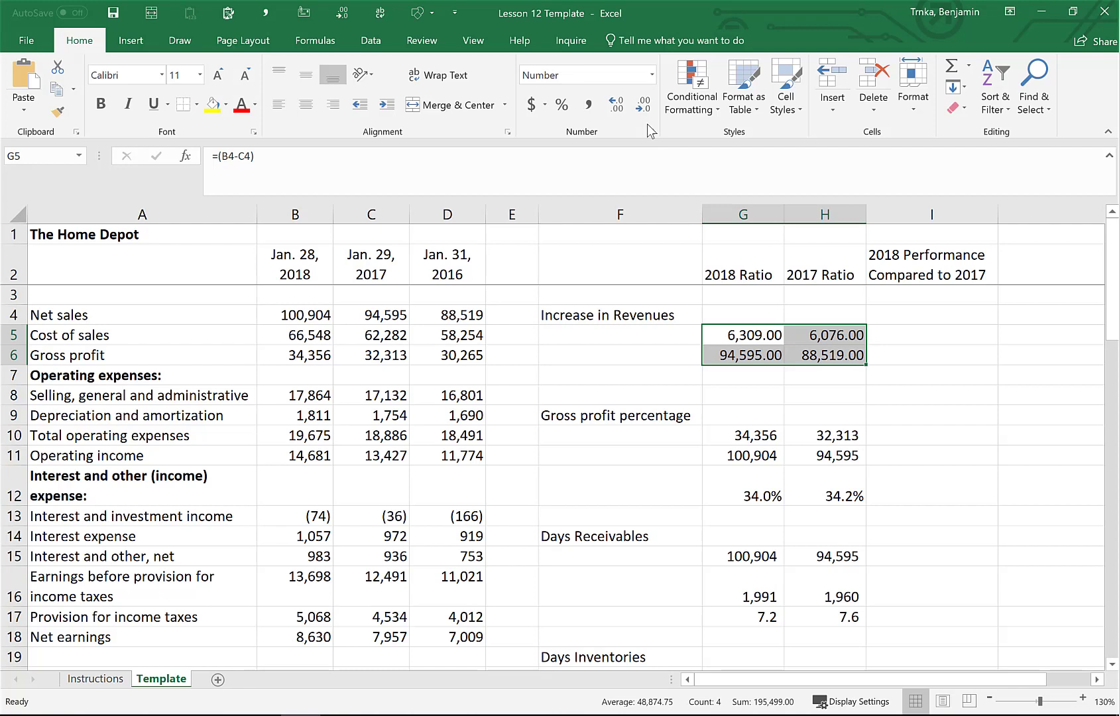
# Decrease the decimal places of G5:H6 to zero again
pyautogui.hotkey('alt', 'h')
pyautogui.press('9')
pyautogui.hotkey('alt', 'h')
pyautogui.press('9')
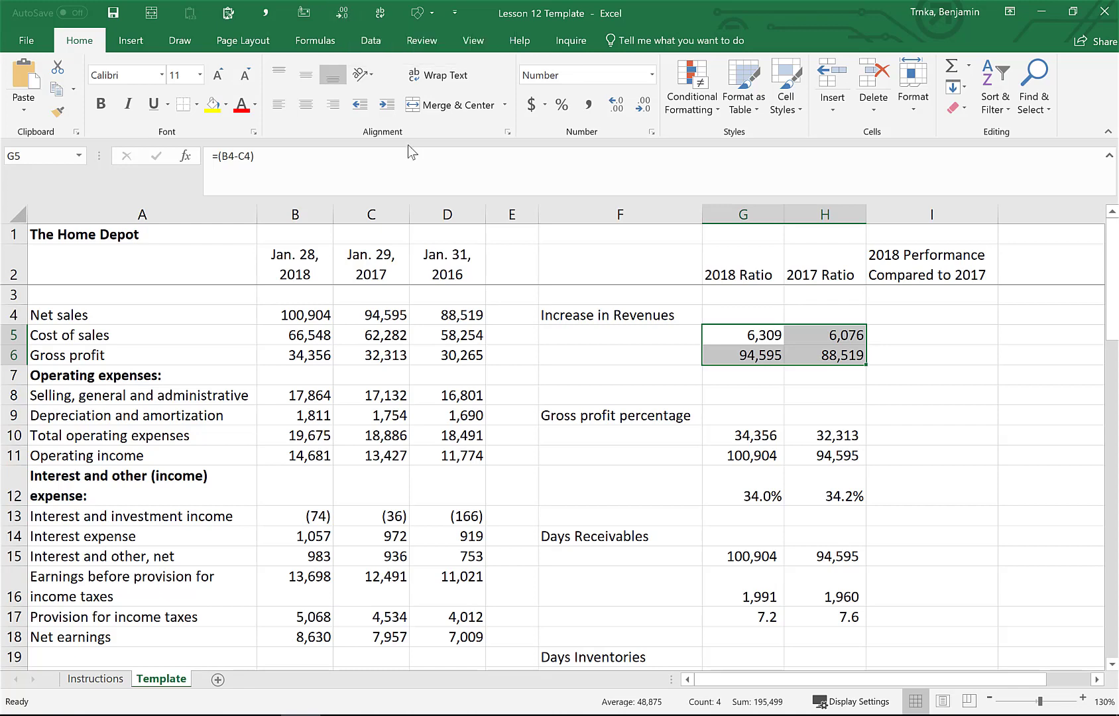
pyautogui.press('alt')
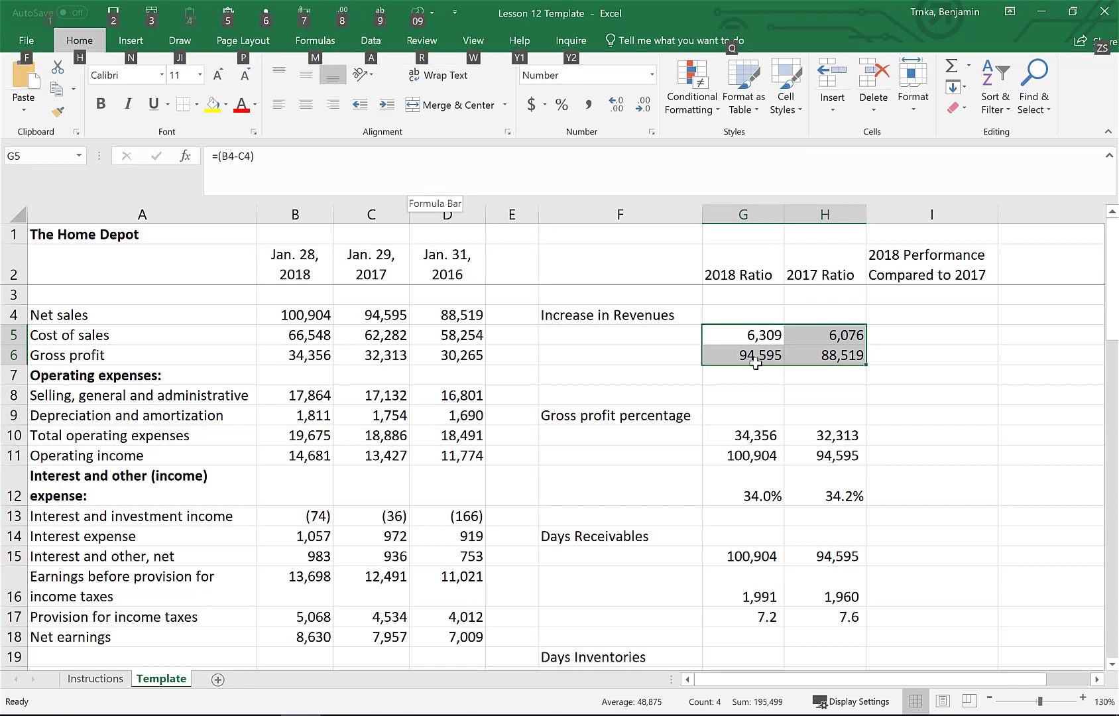
pyautogui.click(809, 390)
pyautogui.click(763, 357)
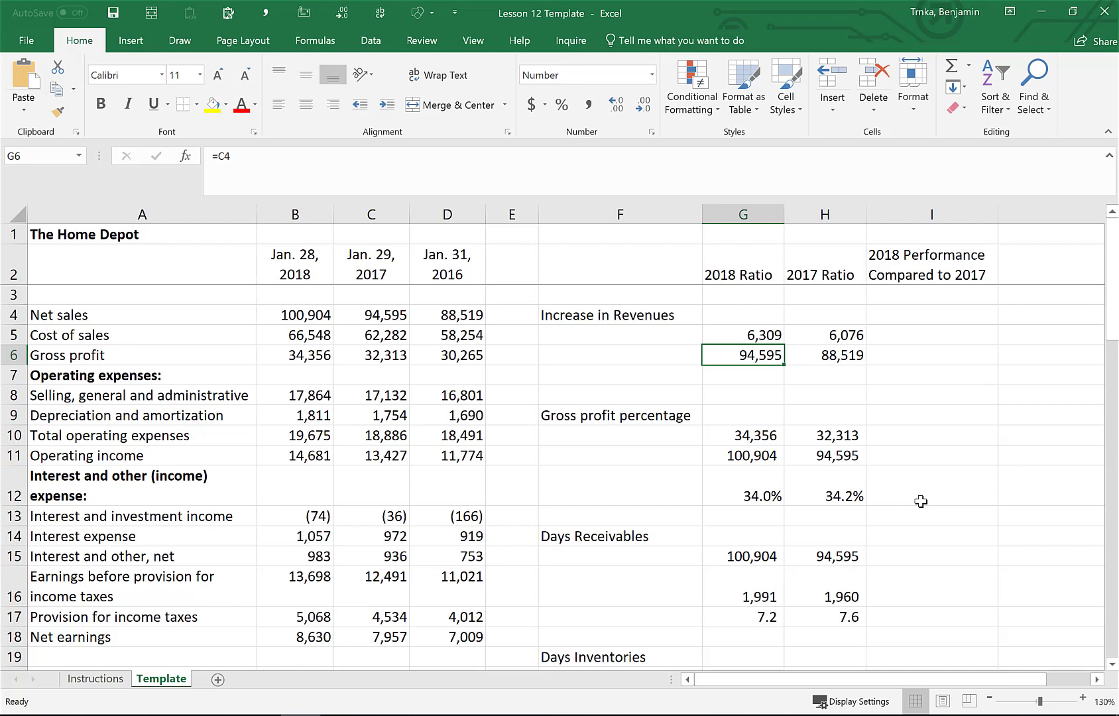
pyautogui.press('Down')
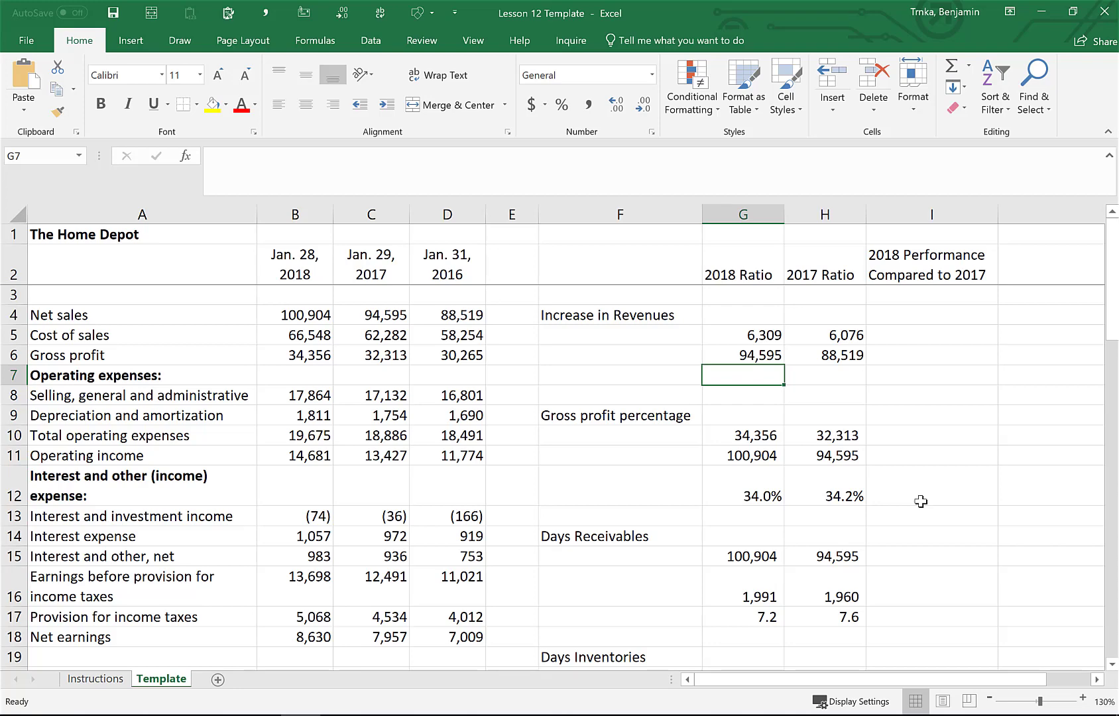
pyautogui.write('=')
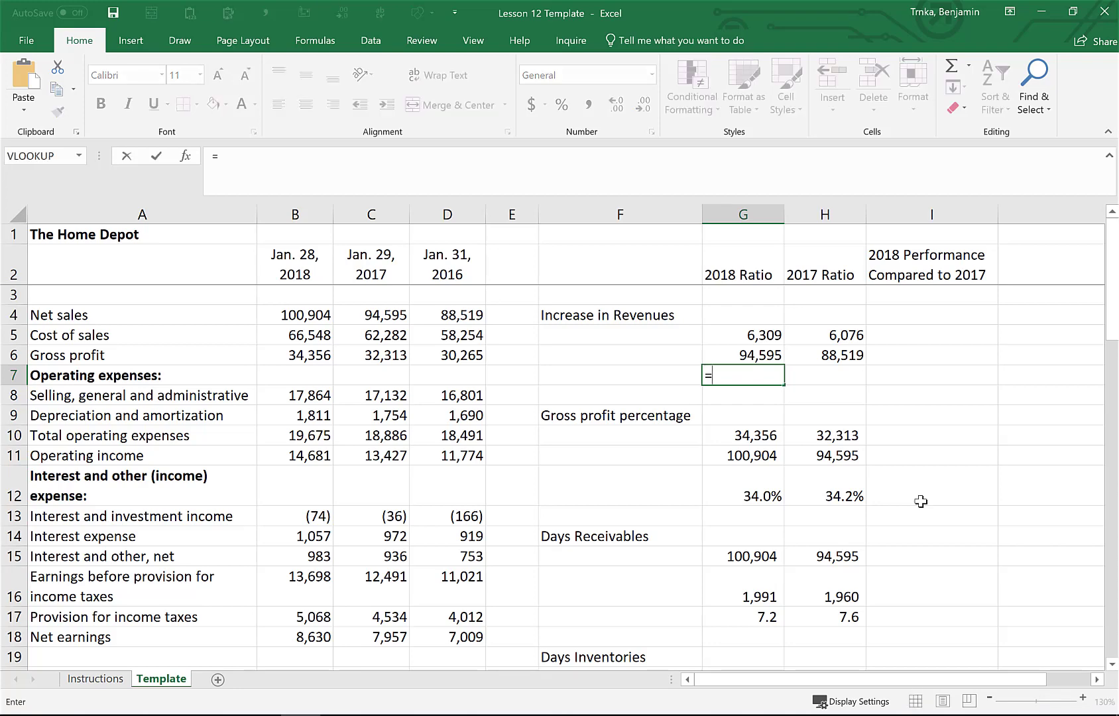
pyautogui.press('F8')
pyautogui.press('Escape')
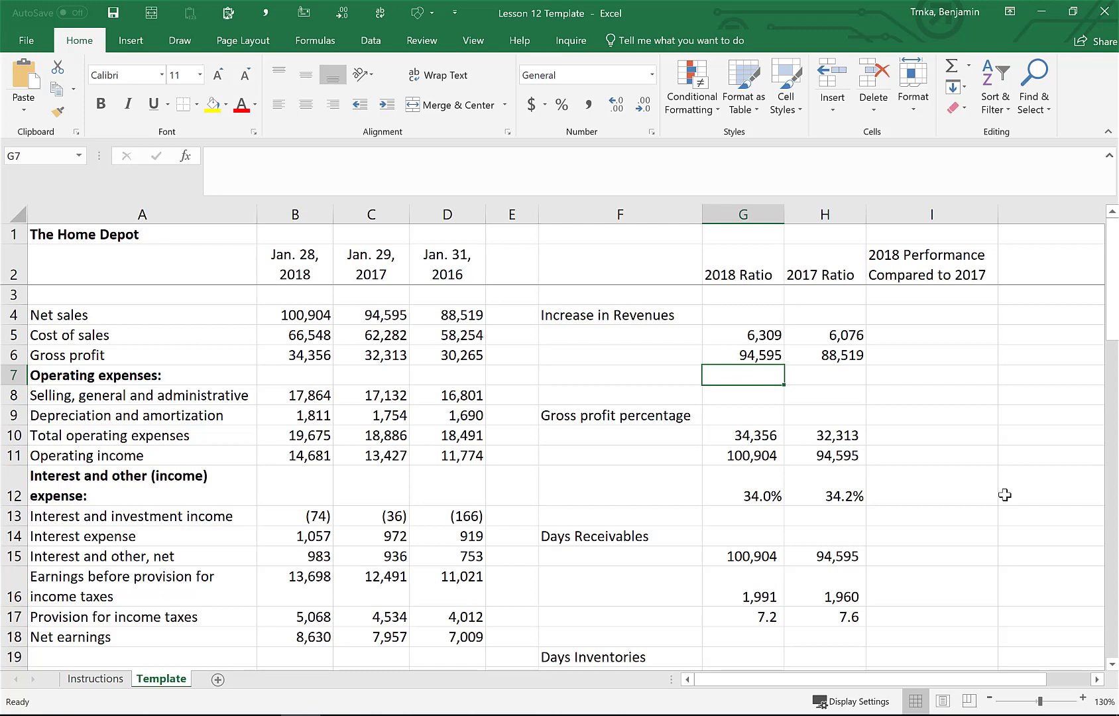
# Examine the revenue-increase formulas in G5 and H5
pyautogui.press('Up')
pyautogui.press('Up')
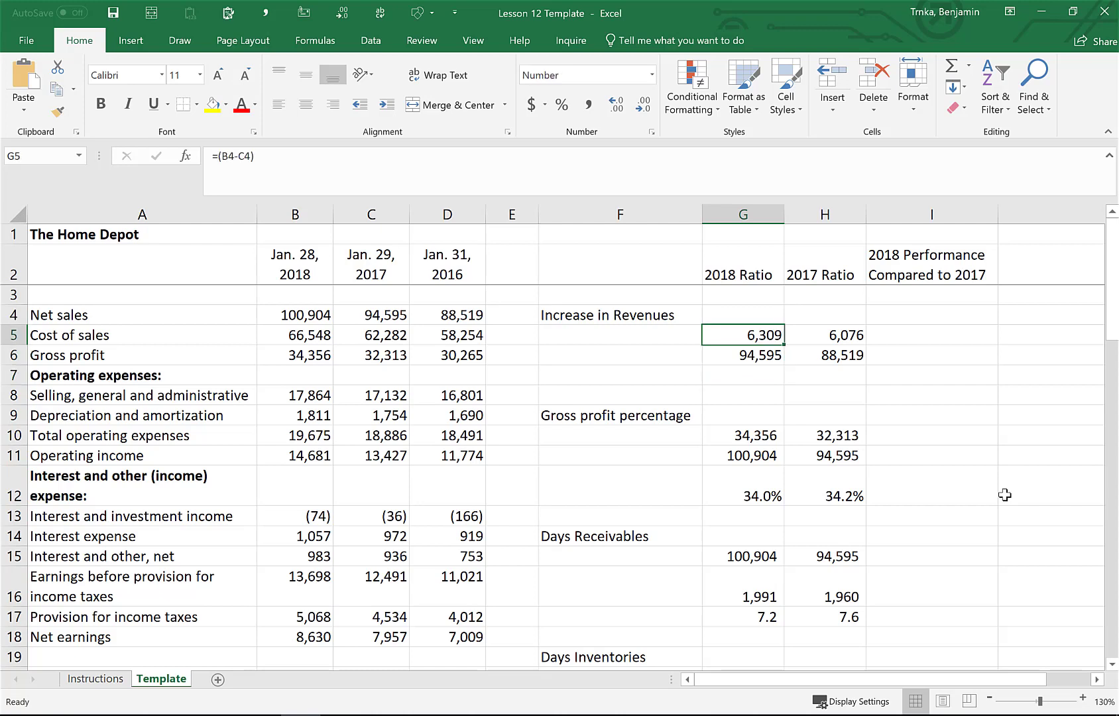
pyautogui.doubleClick(737, 337)
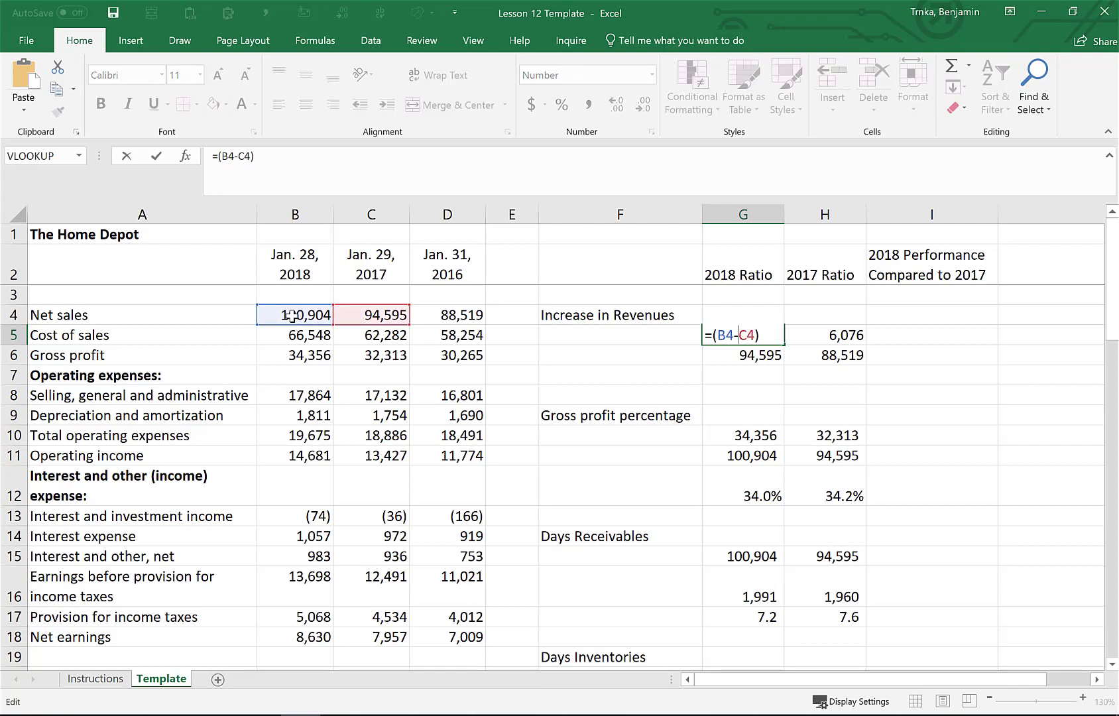
pyautogui.hotkey('ctrl', 'Return')
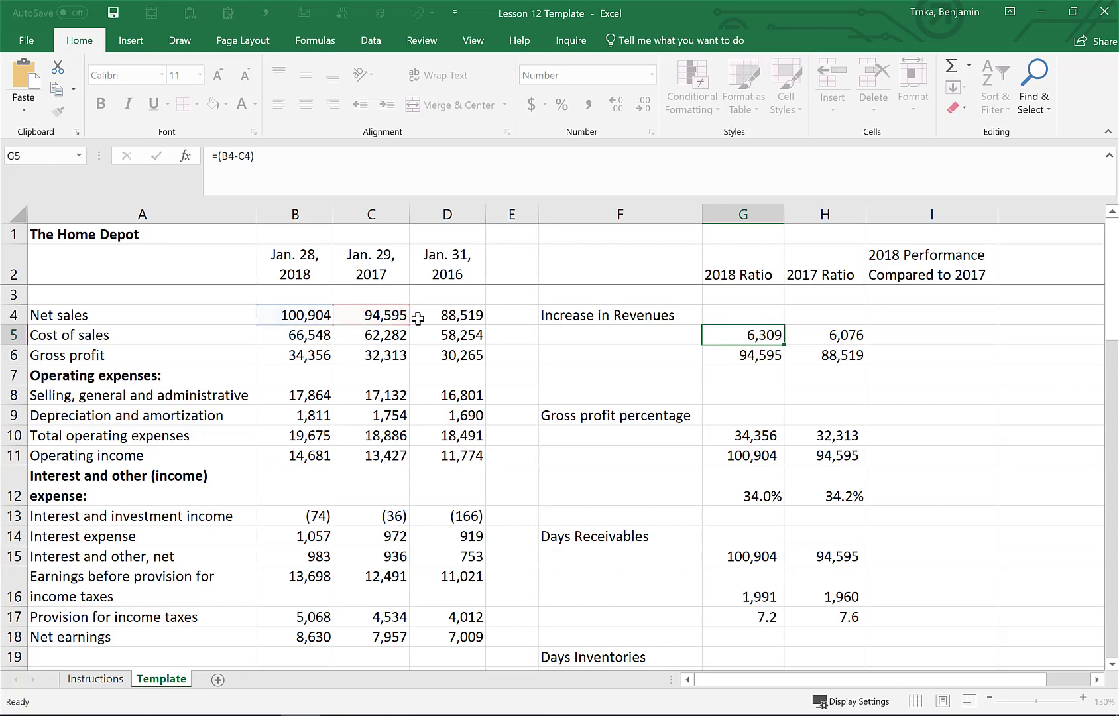
pyautogui.press('Down')
pyautogui.press('Up')
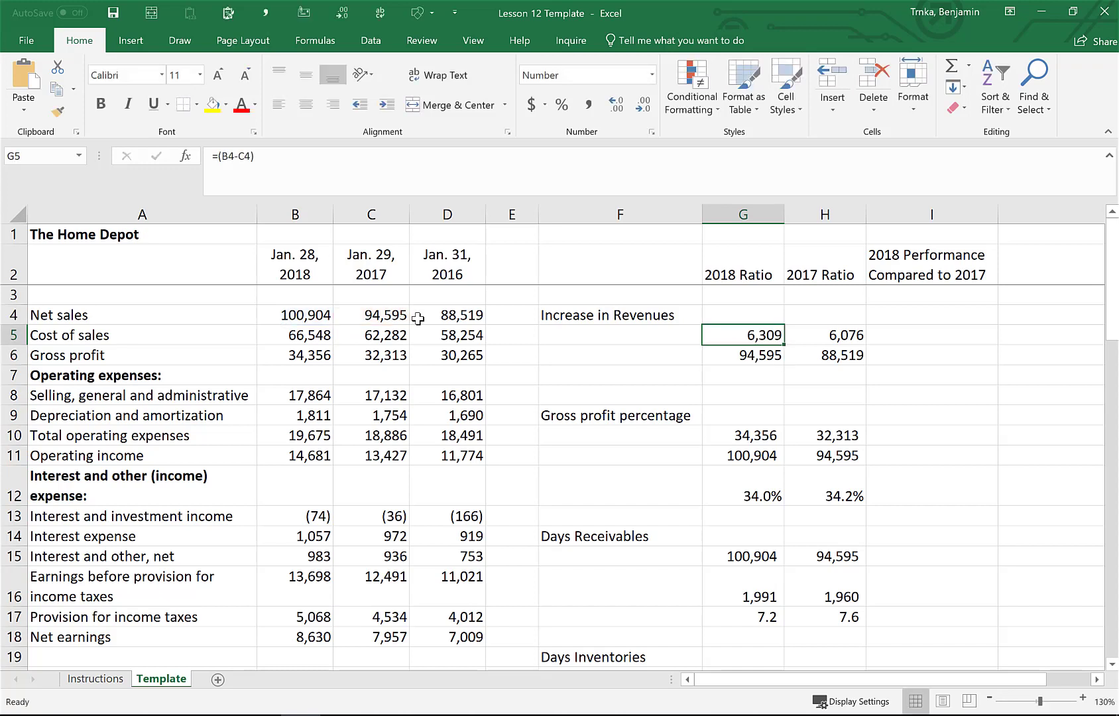
pyautogui.press('Right')
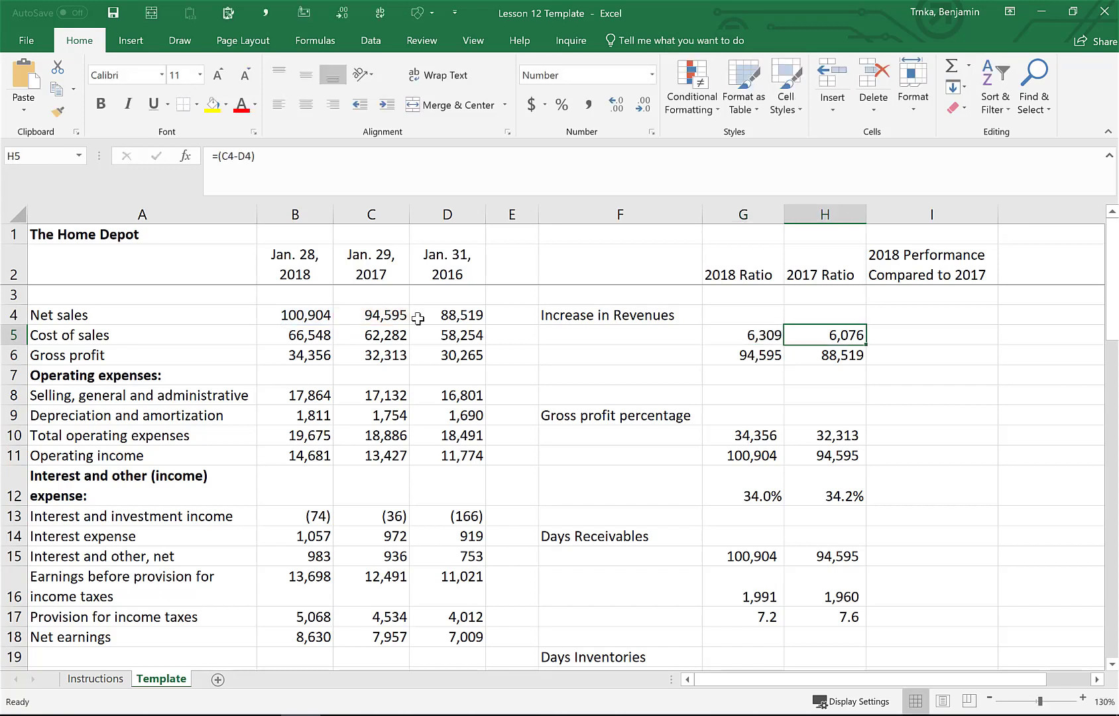
pyautogui.doubleClick(813, 339)
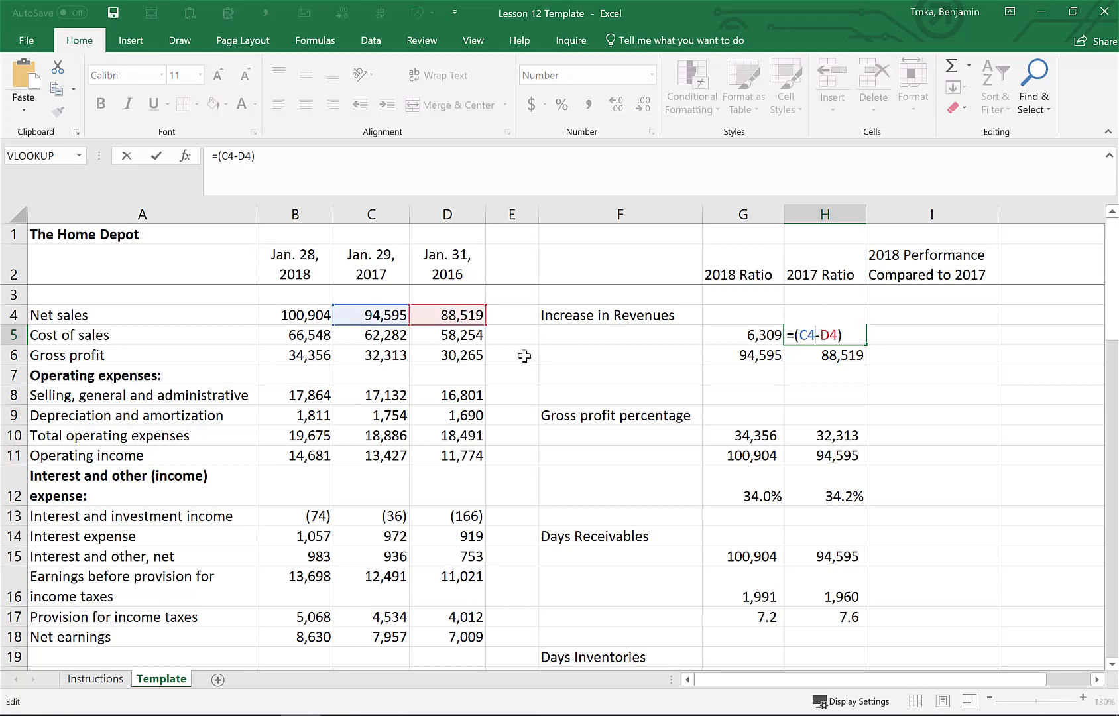
pyautogui.press('Escape')
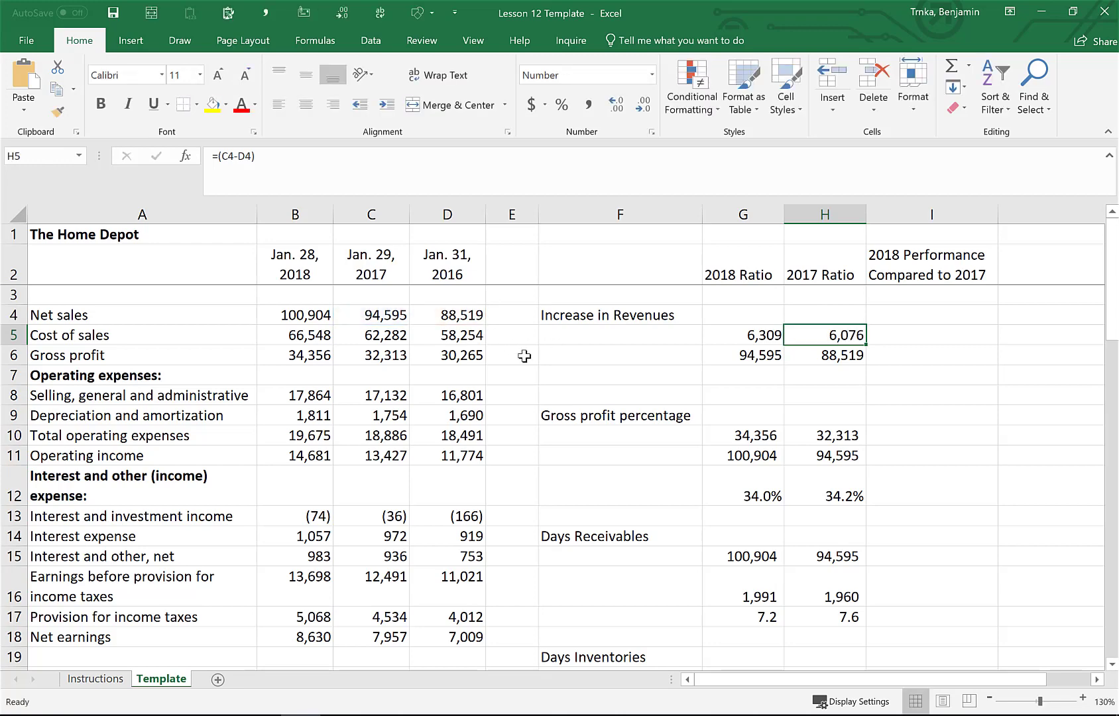
pyautogui.press('Down')
pyautogui.press('Down')
pyautogui.press('Left')
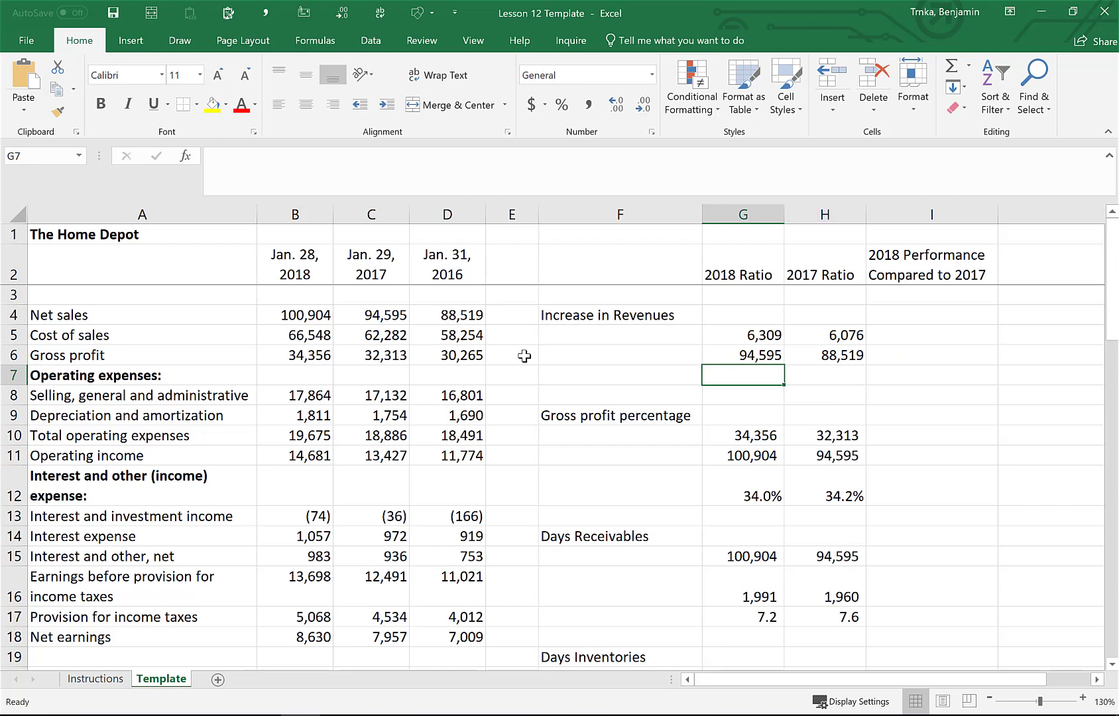
pyautogui.write('=')
pyautogui.press('Up')
pyautogui.press('Up')
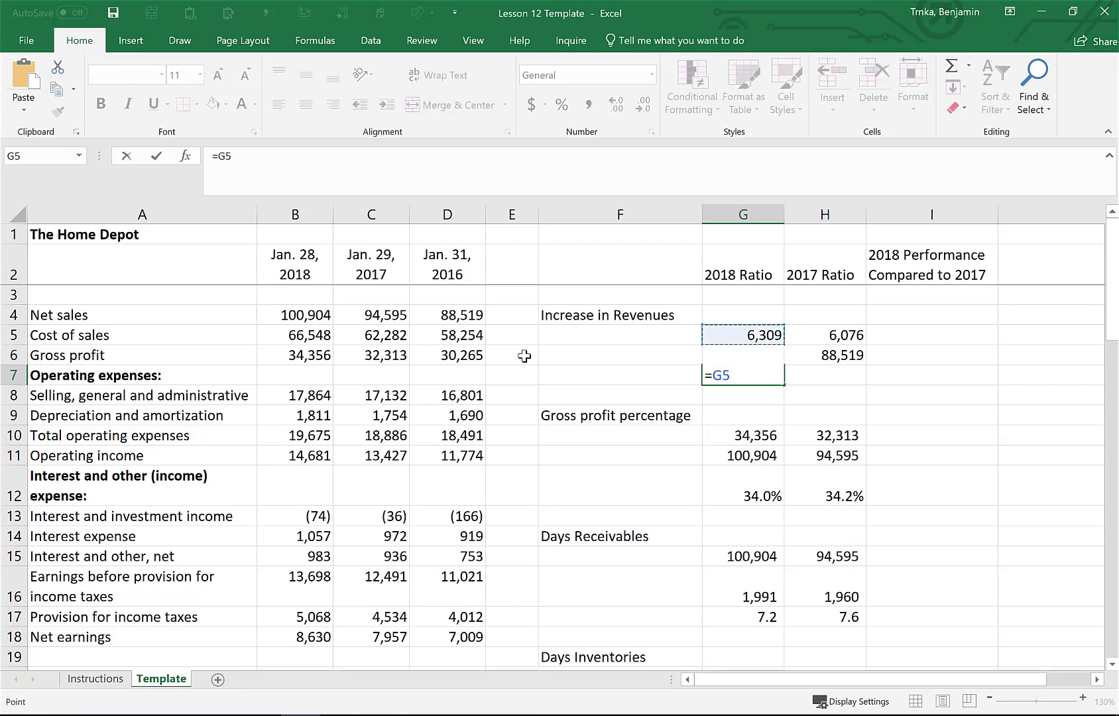
pyautogui.press('Escape')
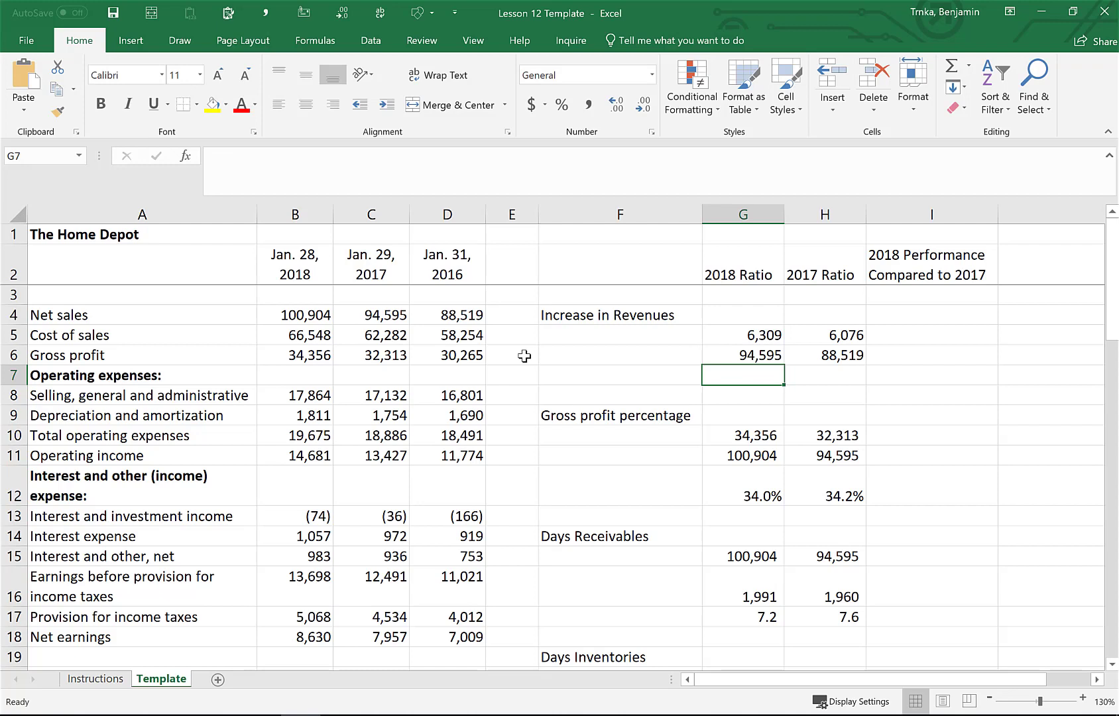
pyautogui.press('Up')
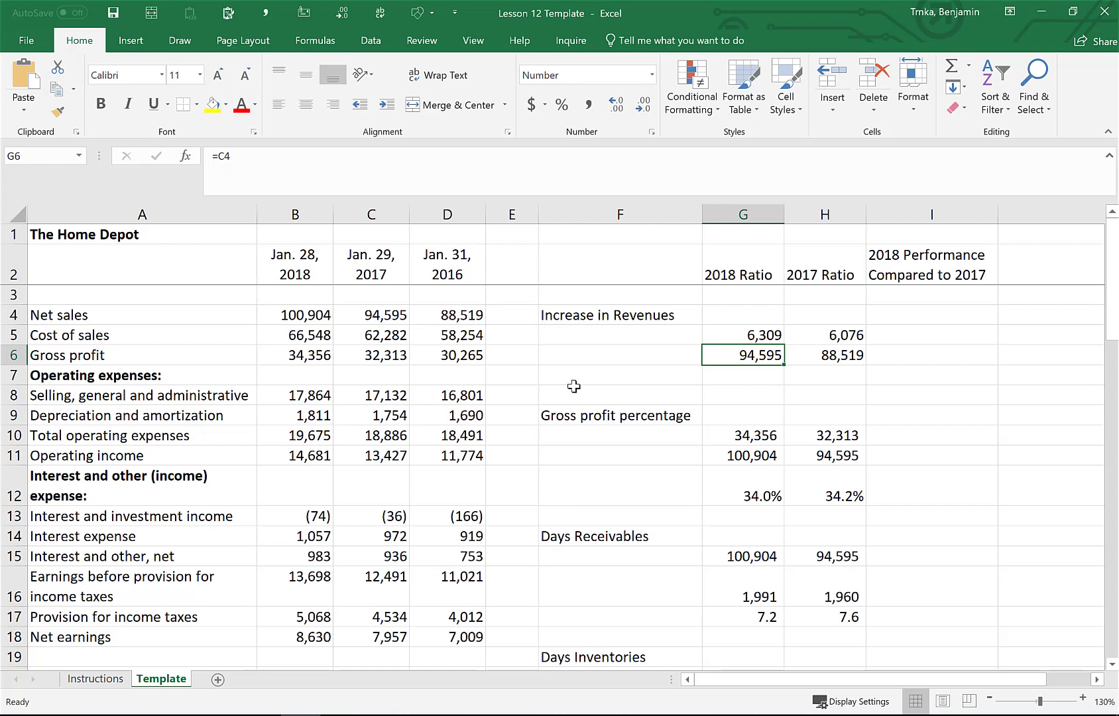
pyautogui.press('Down')
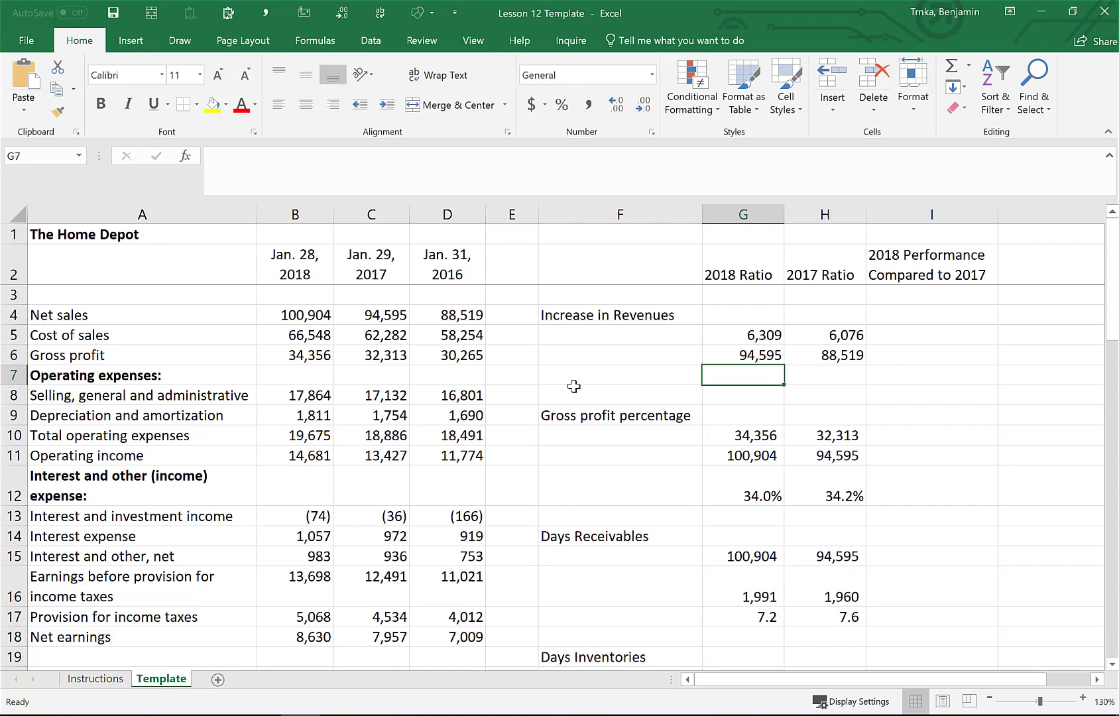
# Enter a formula in G7 that divides the revenue increase in G5 by the prior-year revenue in G6
pyautogui.write('=')
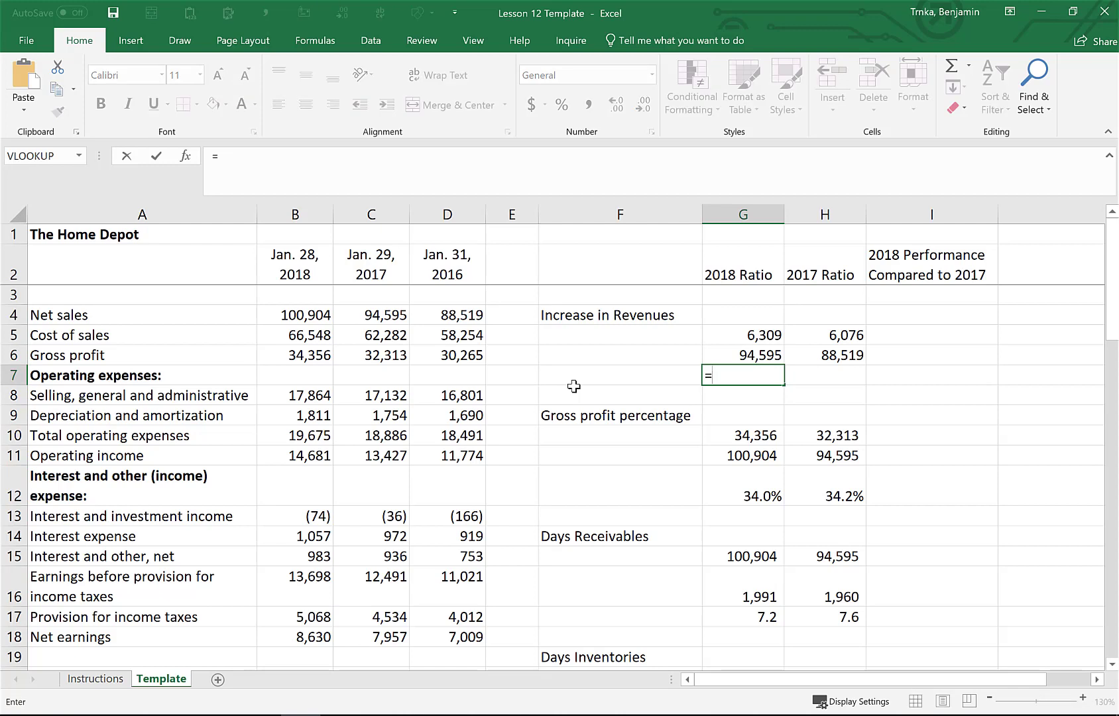
pyautogui.press('Up')
pyautogui.press('Up')
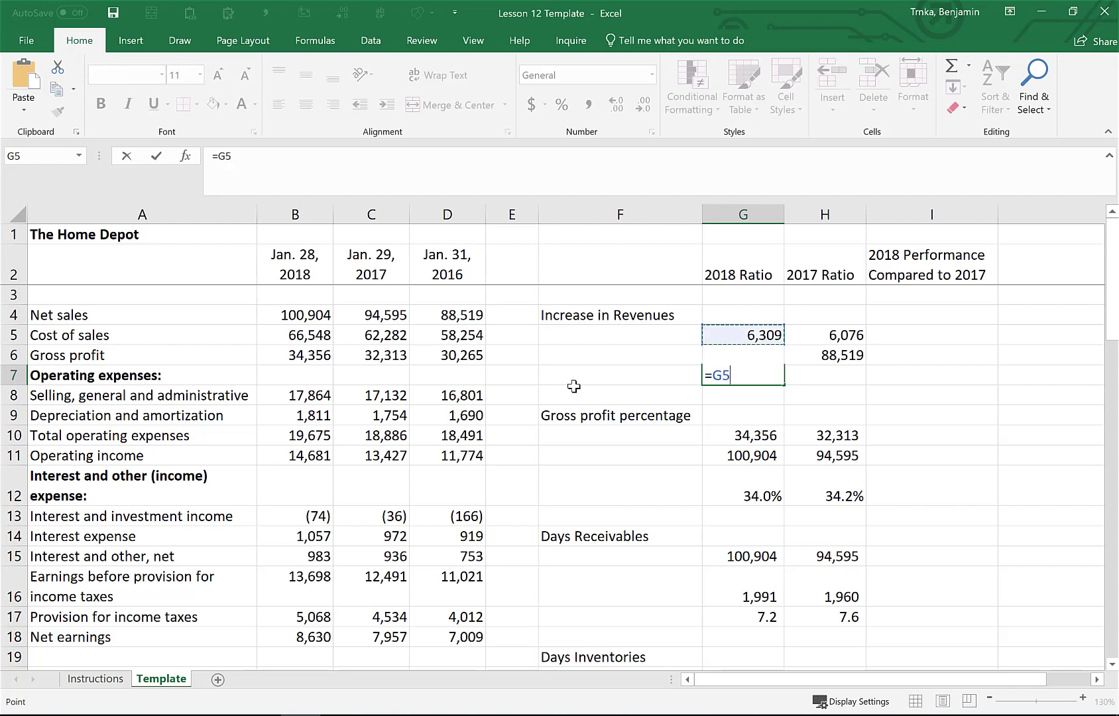
pyautogui.write('/')
pyautogui.press('Up')
pyautogui.press('Return')
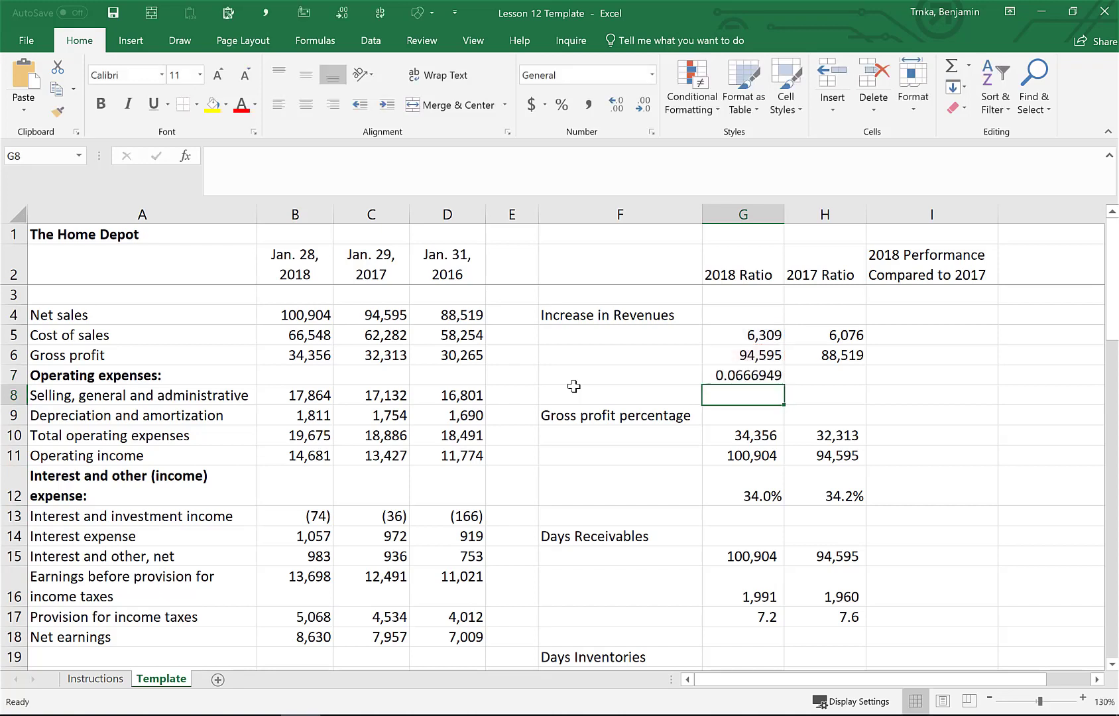
# Copy the G7 ratio formula into H7 for the 2017 ratio
pyautogui.press('Up')
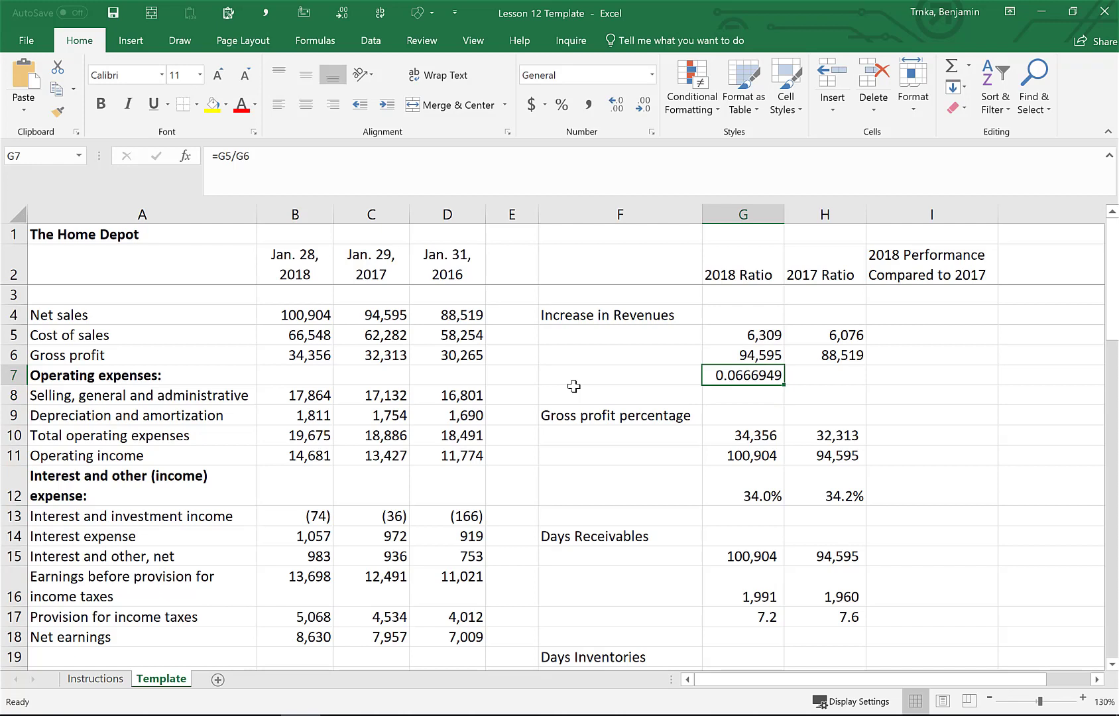
pyautogui.hotkey('ctrl', 'c')
pyautogui.press('Right')
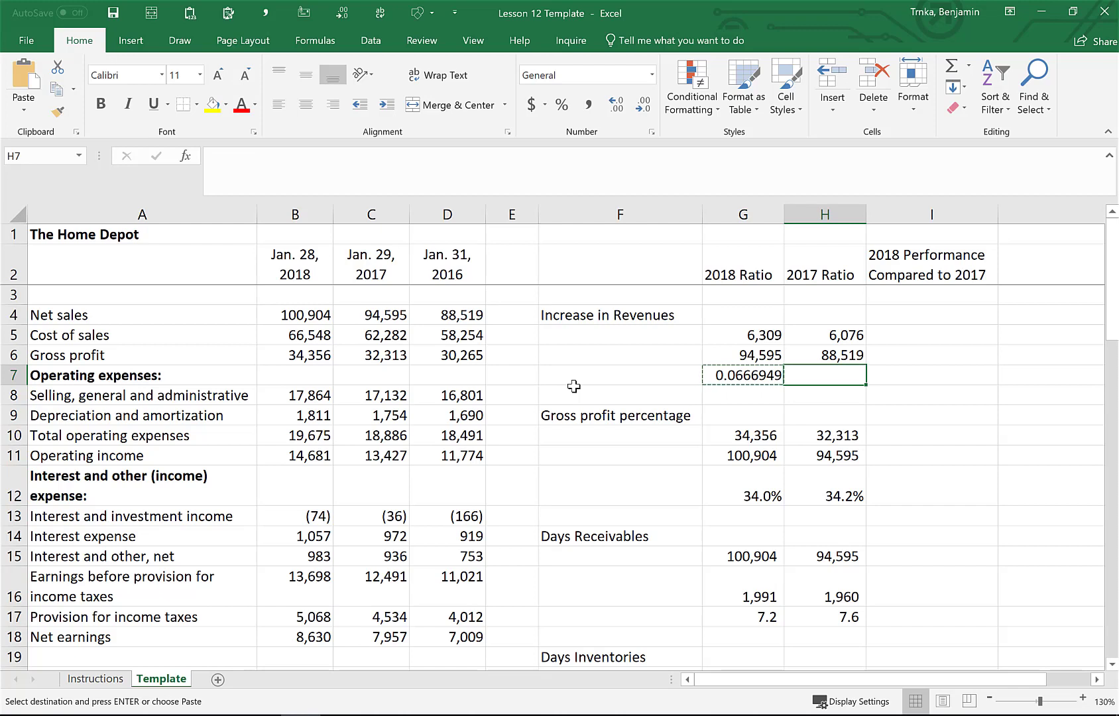
pyautogui.press('Left')
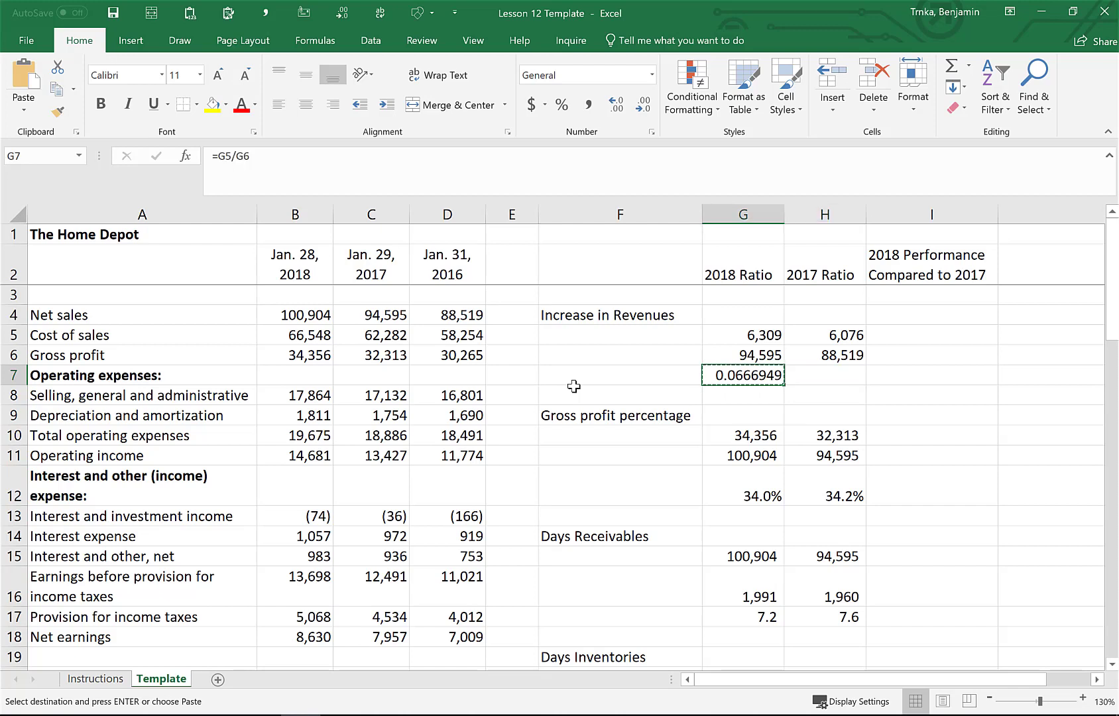
pyautogui.press('Right')
pyautogui.press('Return')
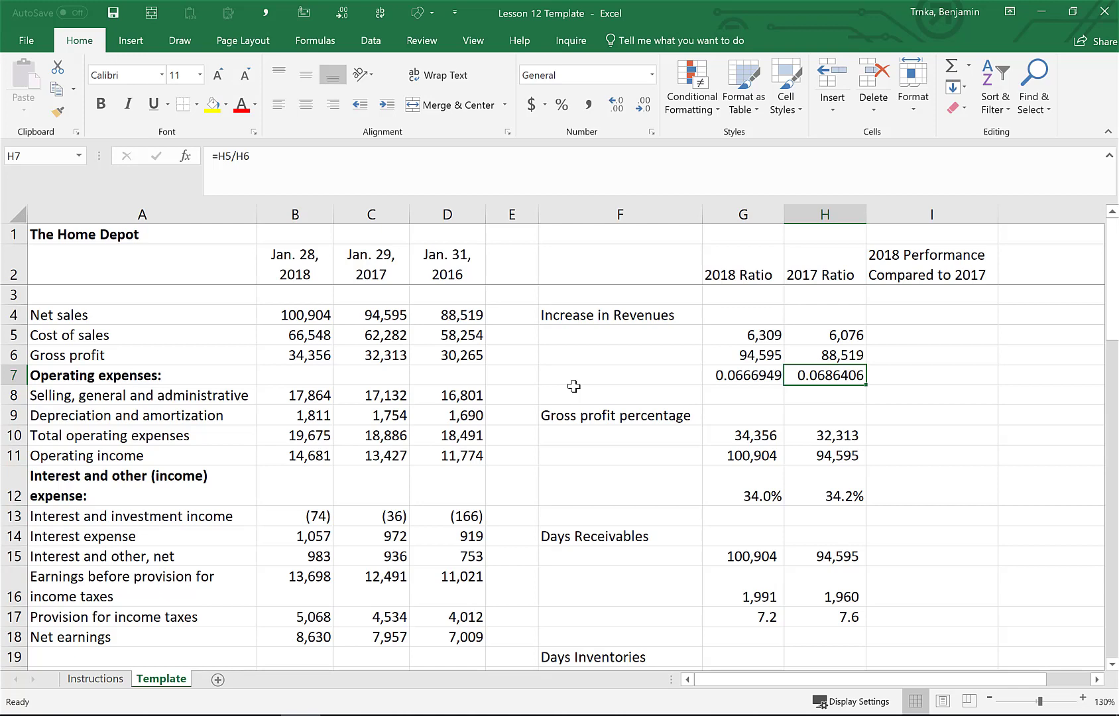
# Format G7:H7 as percentages with one decimal place
pyautogui.hotkey('shift', 'Left')
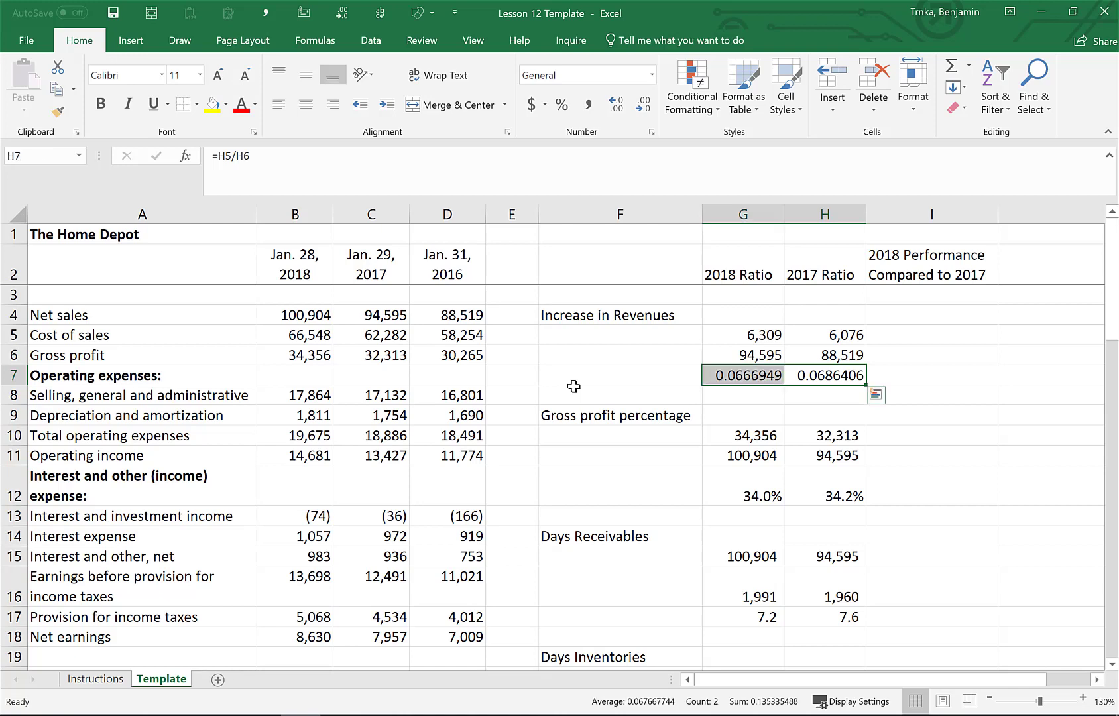
pyautogui.press('Right')
pyautogui.press('Left')
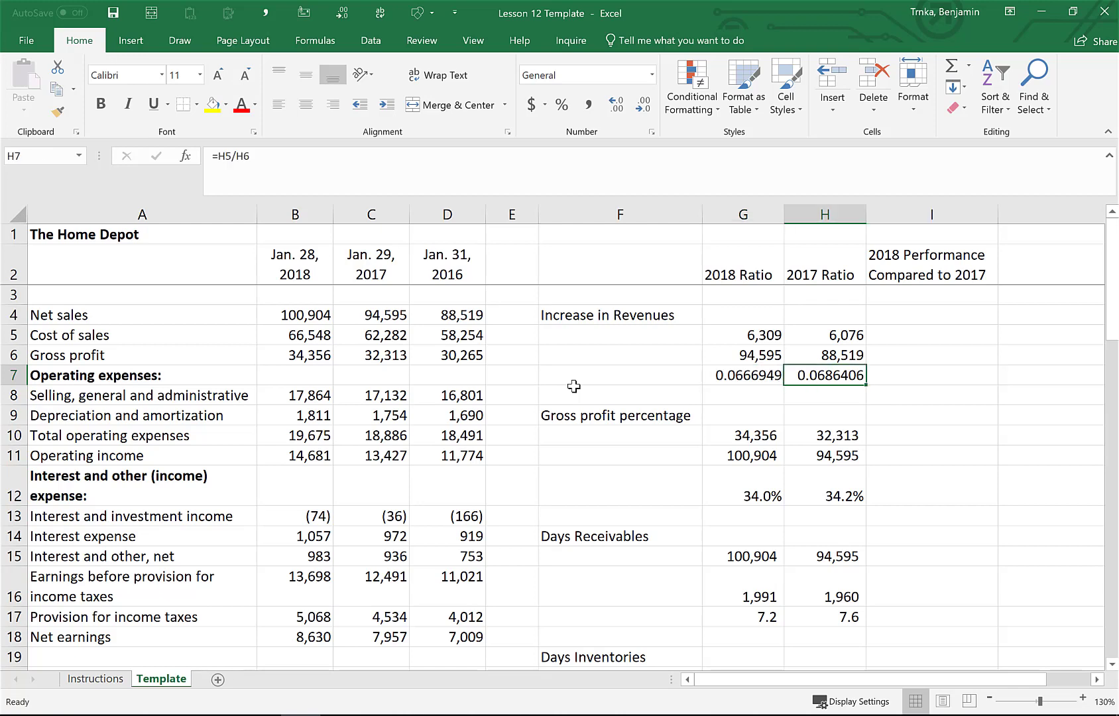
pyautogui.hotkey('shift', 'Left')
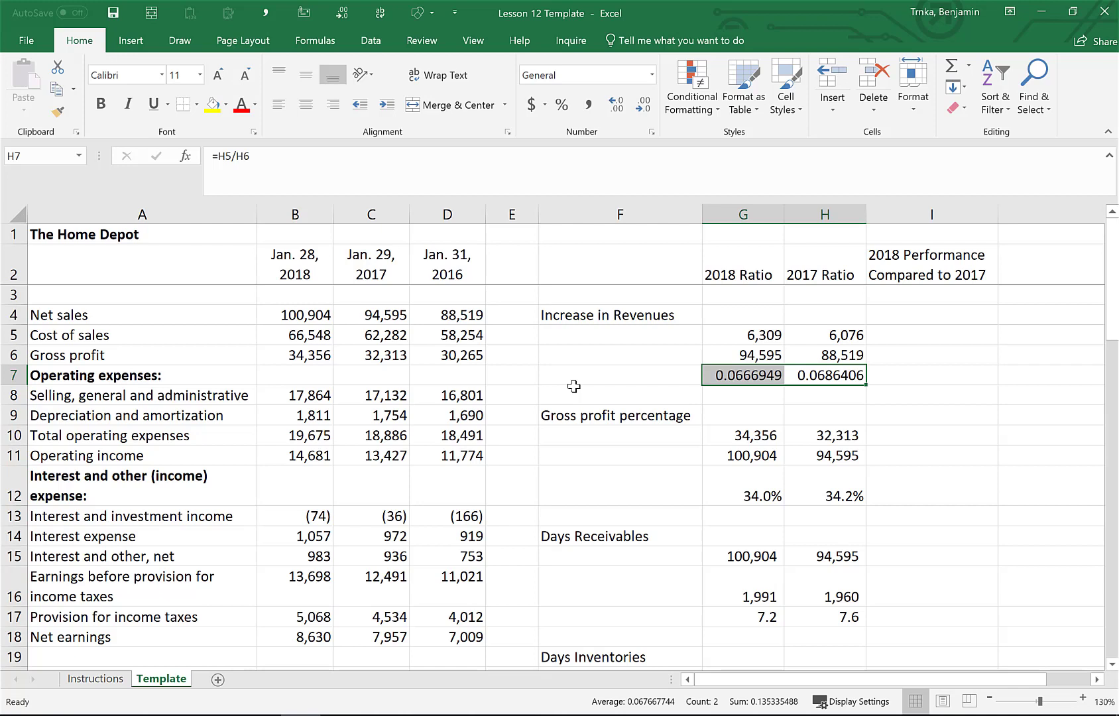
pyautogui.hotkey('ctrl', 'shift', '5')
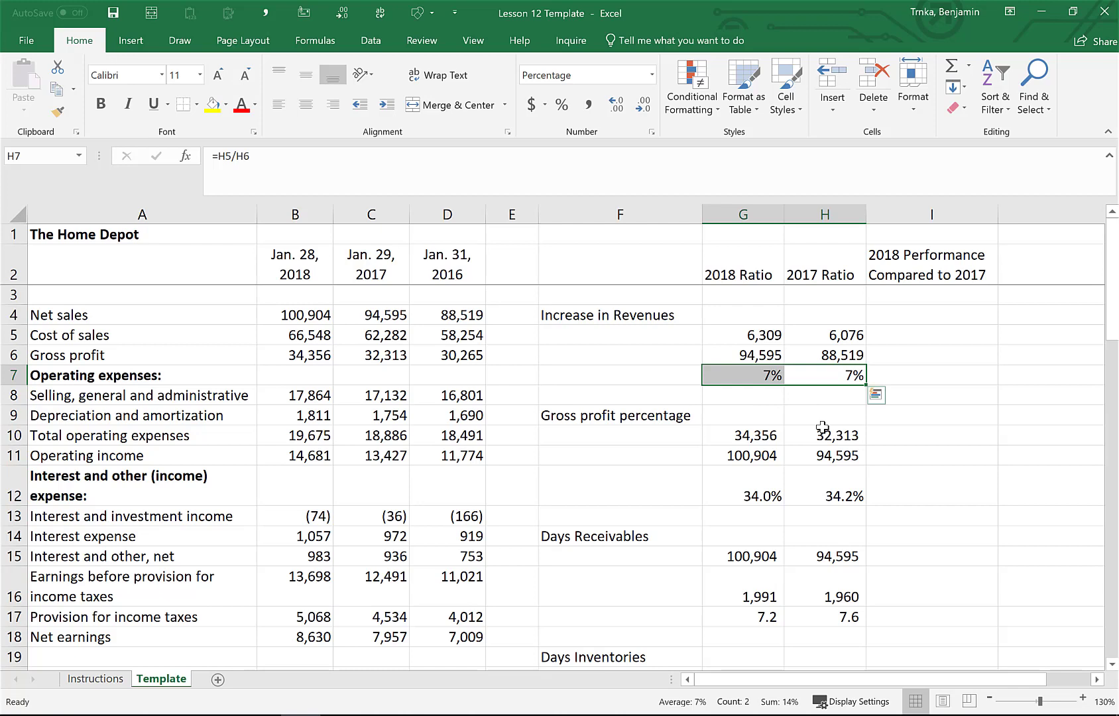
pyautogui.hotkey('alt', 'h')
pyautogui.press('0')
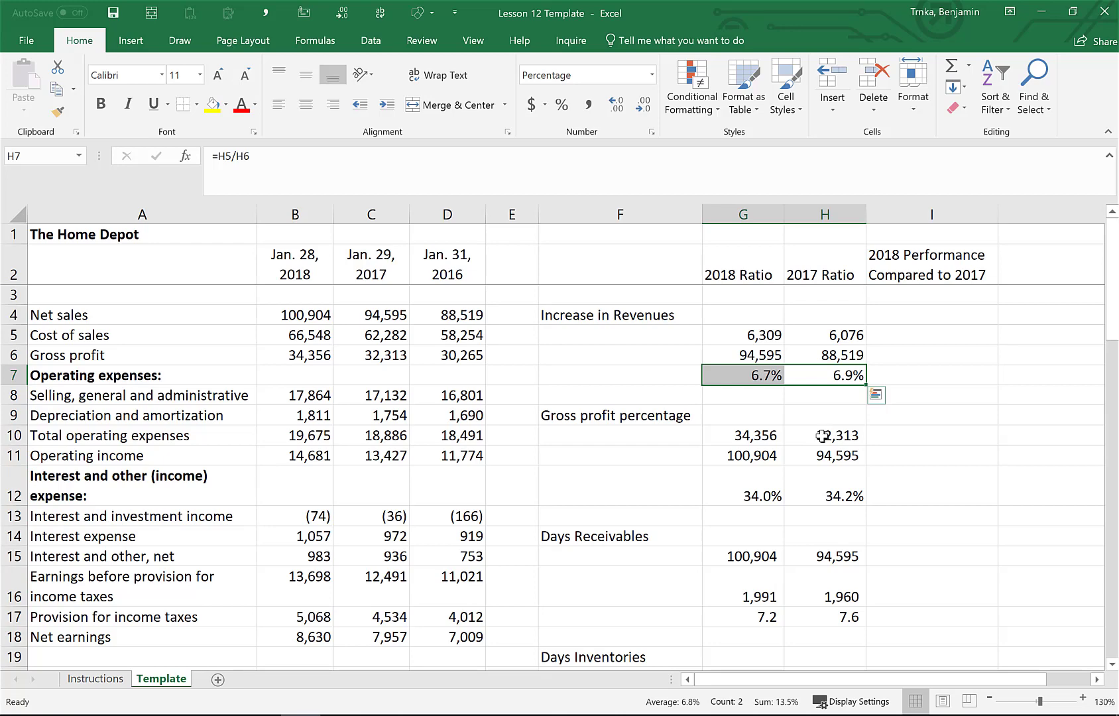
# Enter an IF formula in I7 returning "Better" when G7 exceeds H7, otherwise "Worse"
pyautogui.click(841, 487)
pyautogui.scroll(-3, 805, 480)
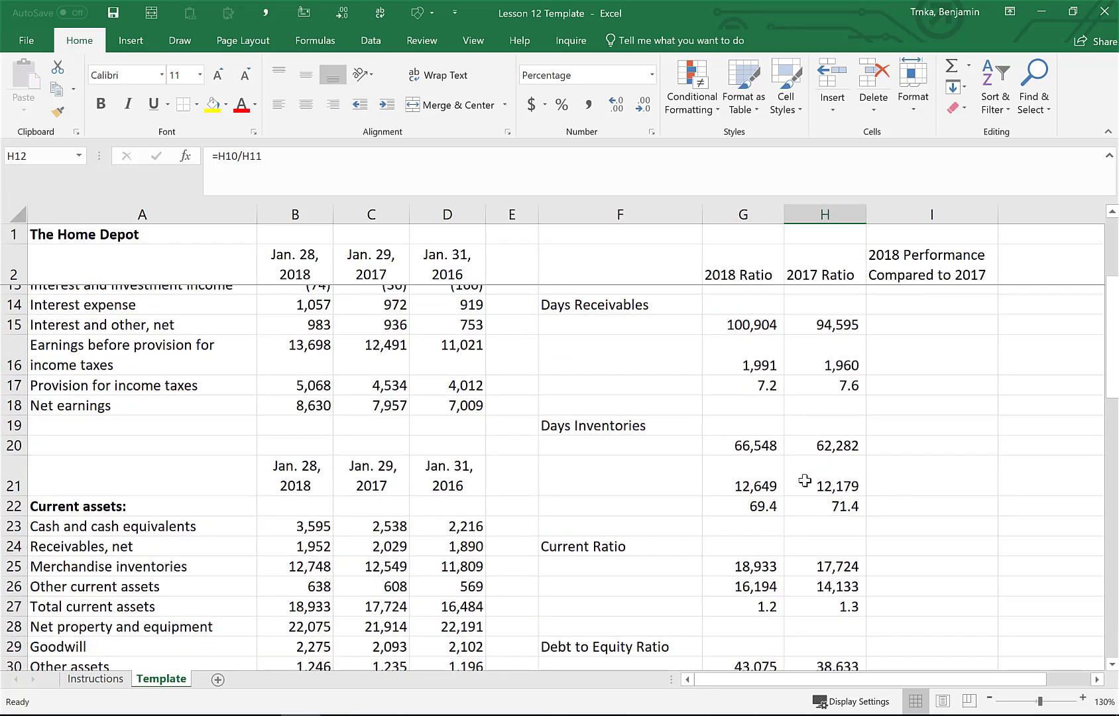
pyautogui.scroll(4, 805, 481)
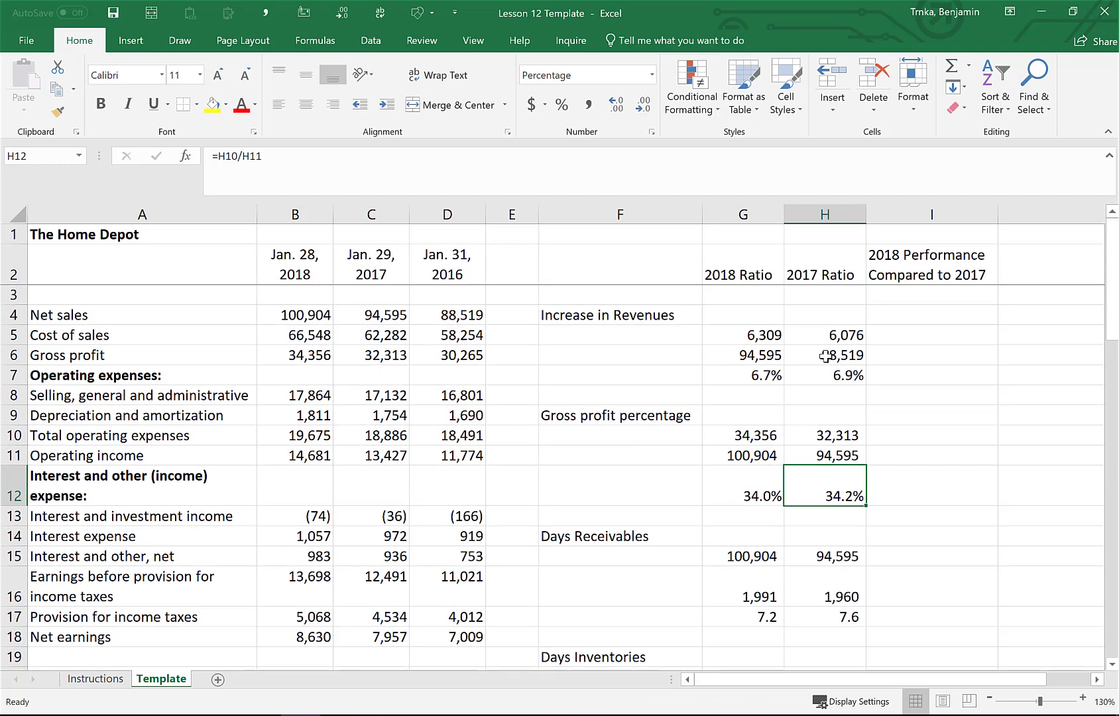
pyautogui.click(757, 368)
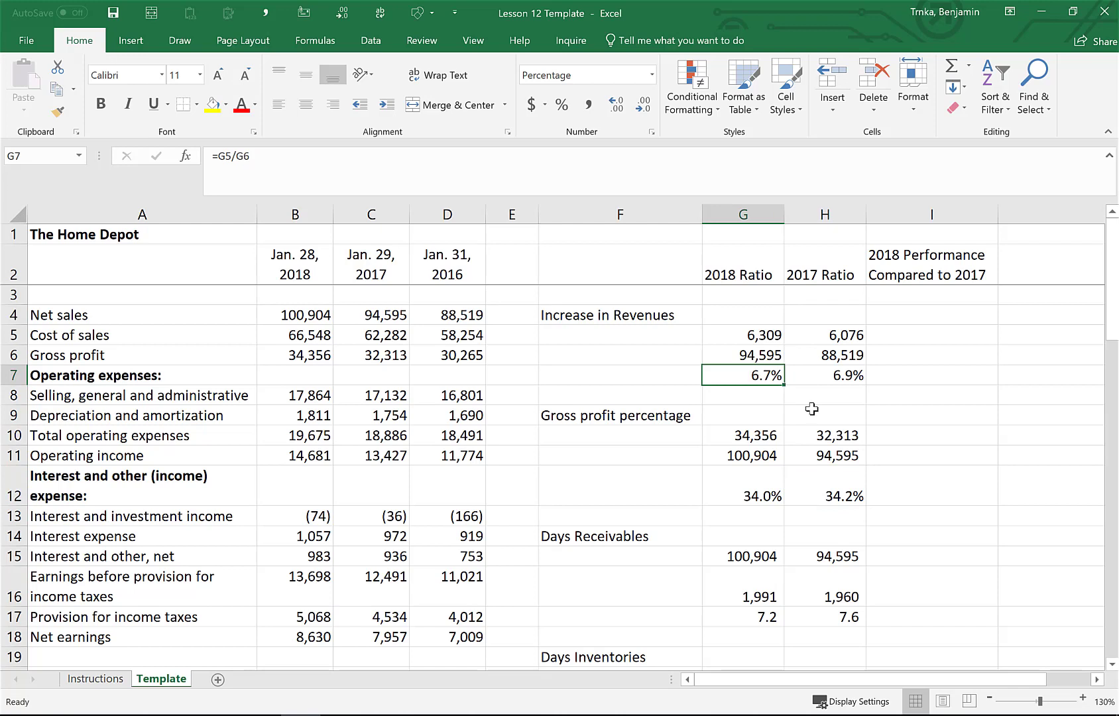
pyautogui.press('Right')
pyautogui.press('Right')
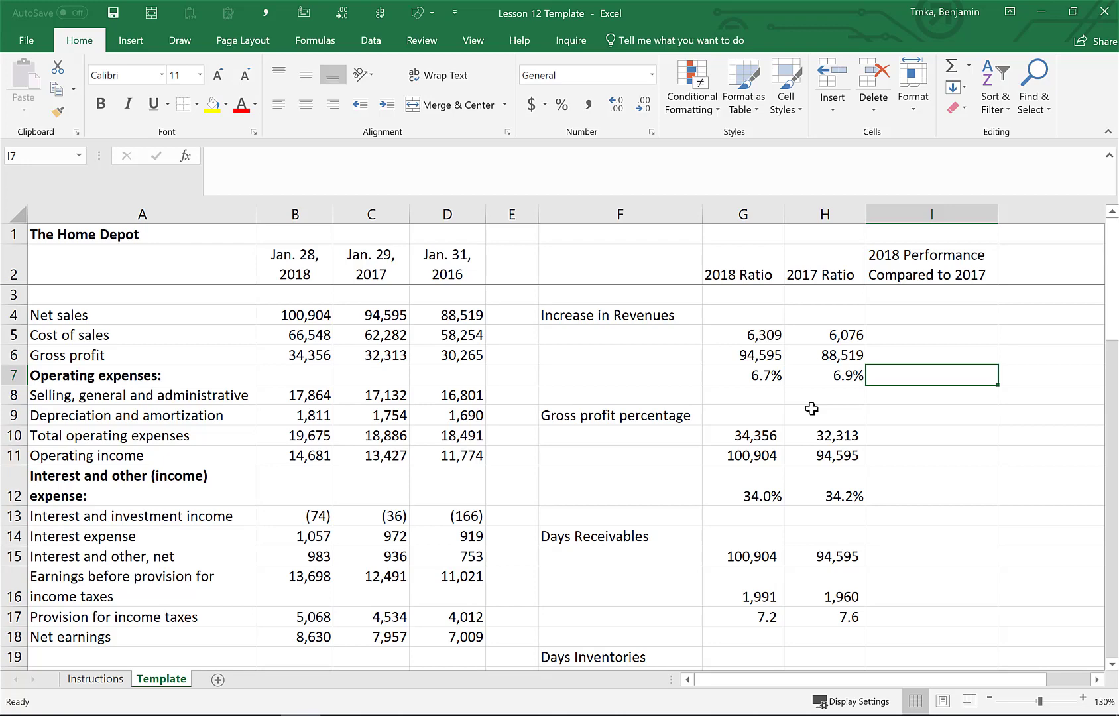
pyautogui.write('=if')
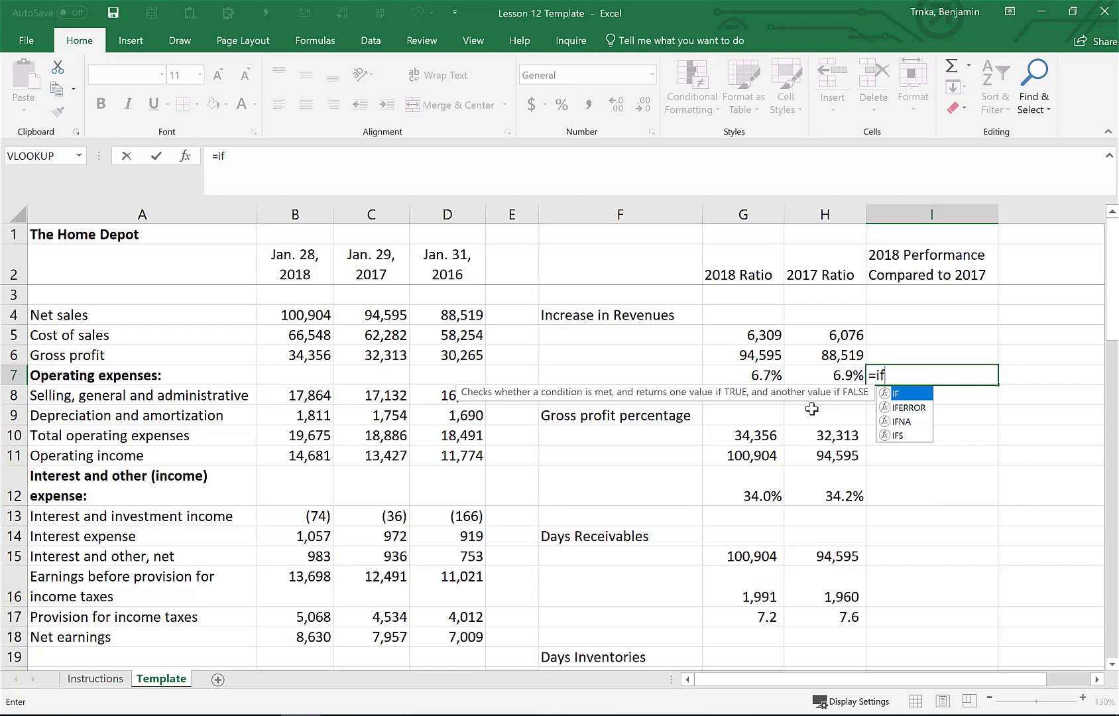
pyautogui.press('Down')
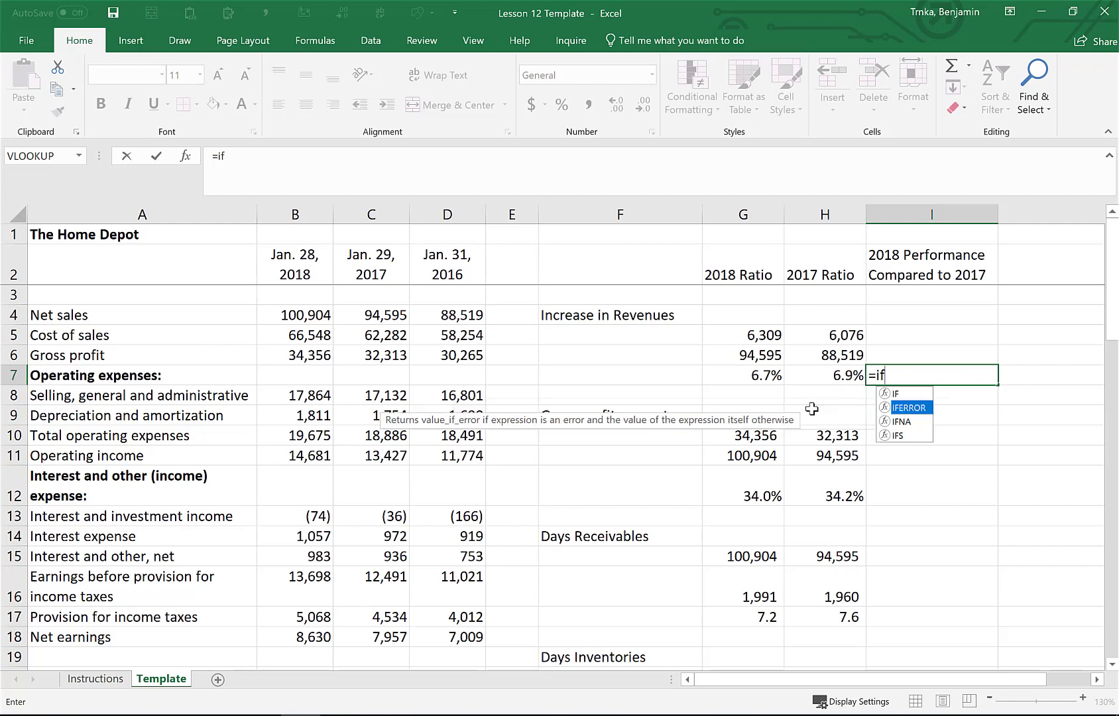
pyautogui.press('Down')
pyautogui.press('Down')
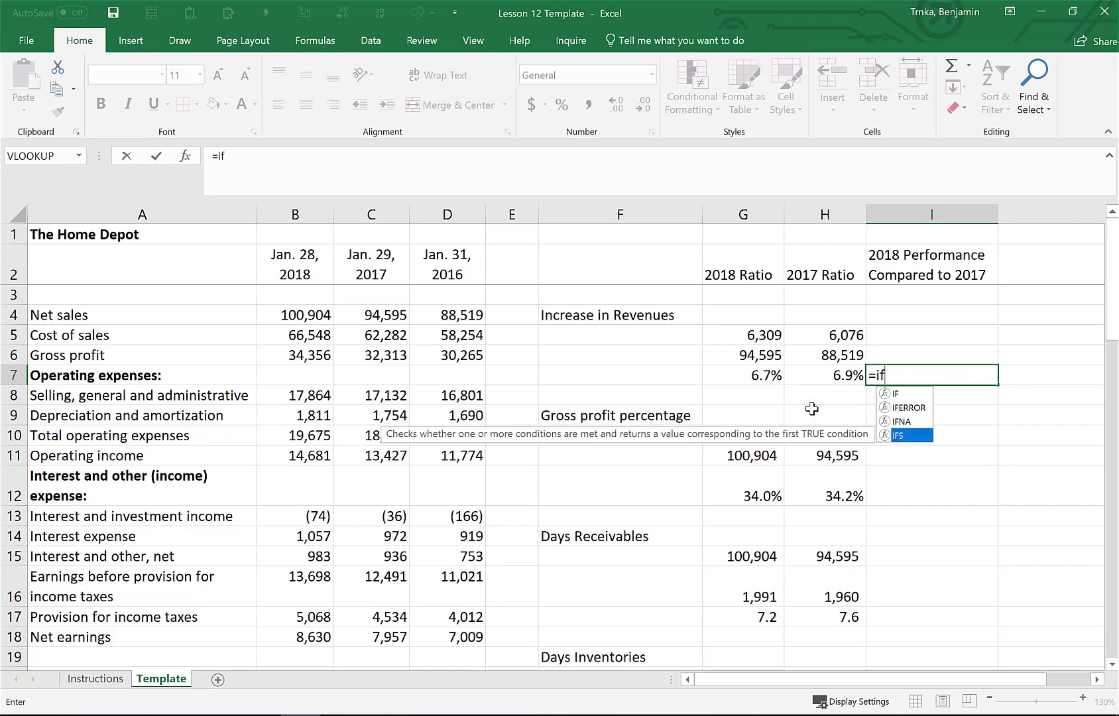
pyautogui.press('Up')
pyautogui.press('Up')
pyautogui.press('Up')
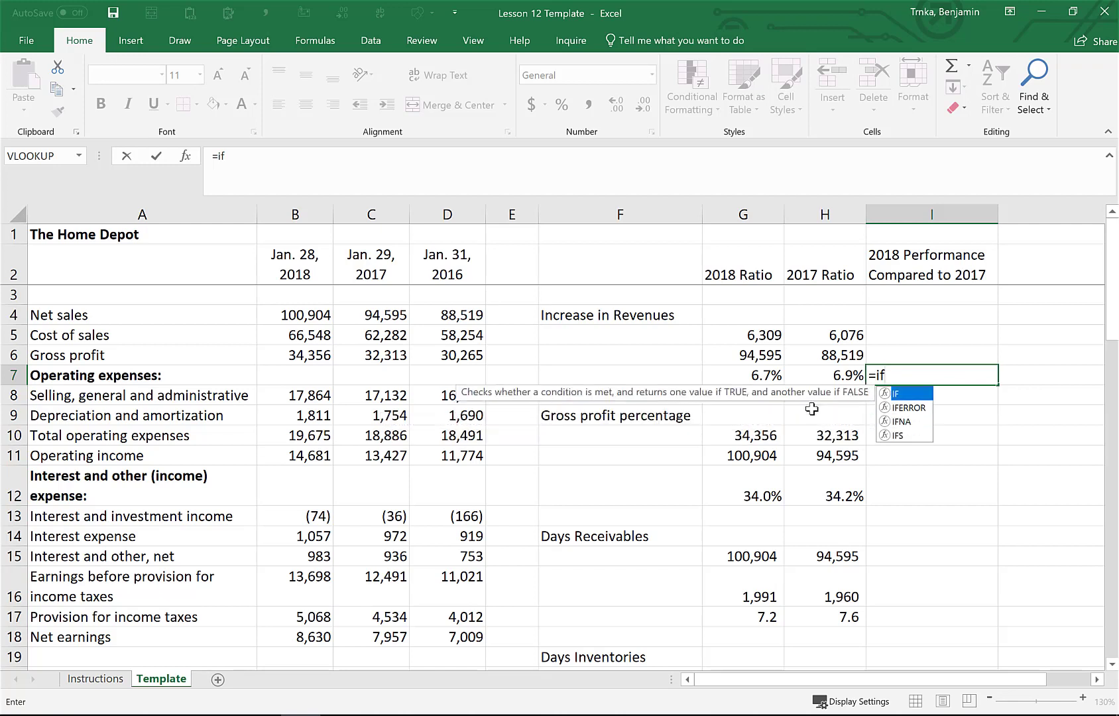
pyautogui.press('Tab')
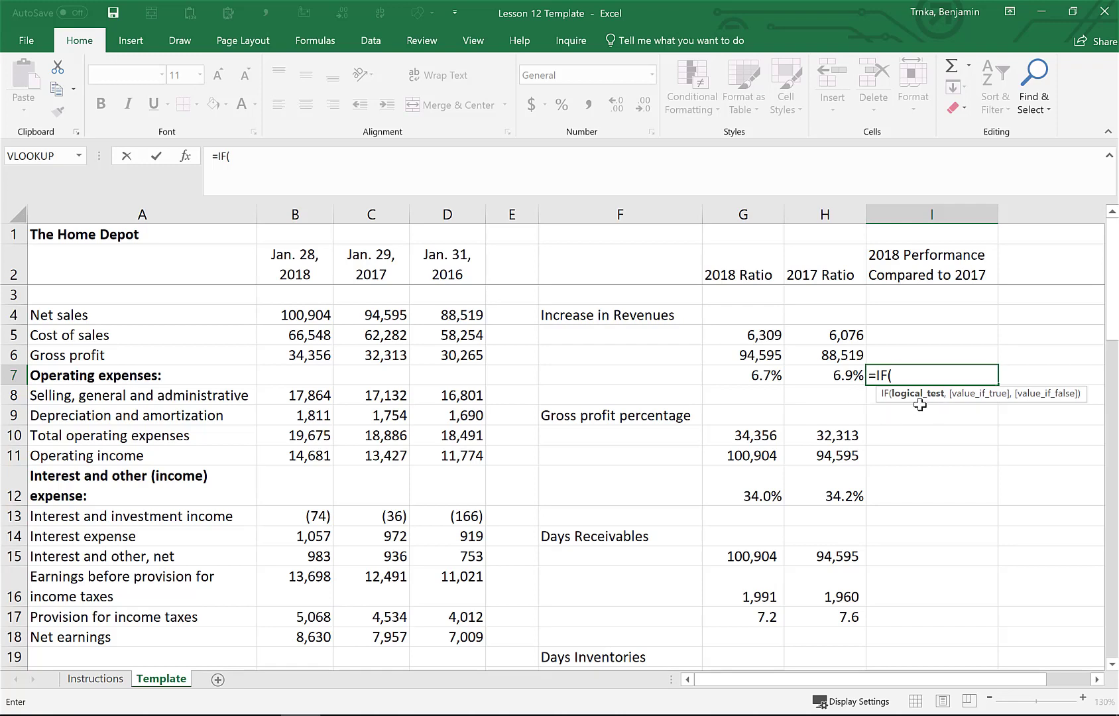
pyautogui.press('Left')
pyautogui.press('Left')
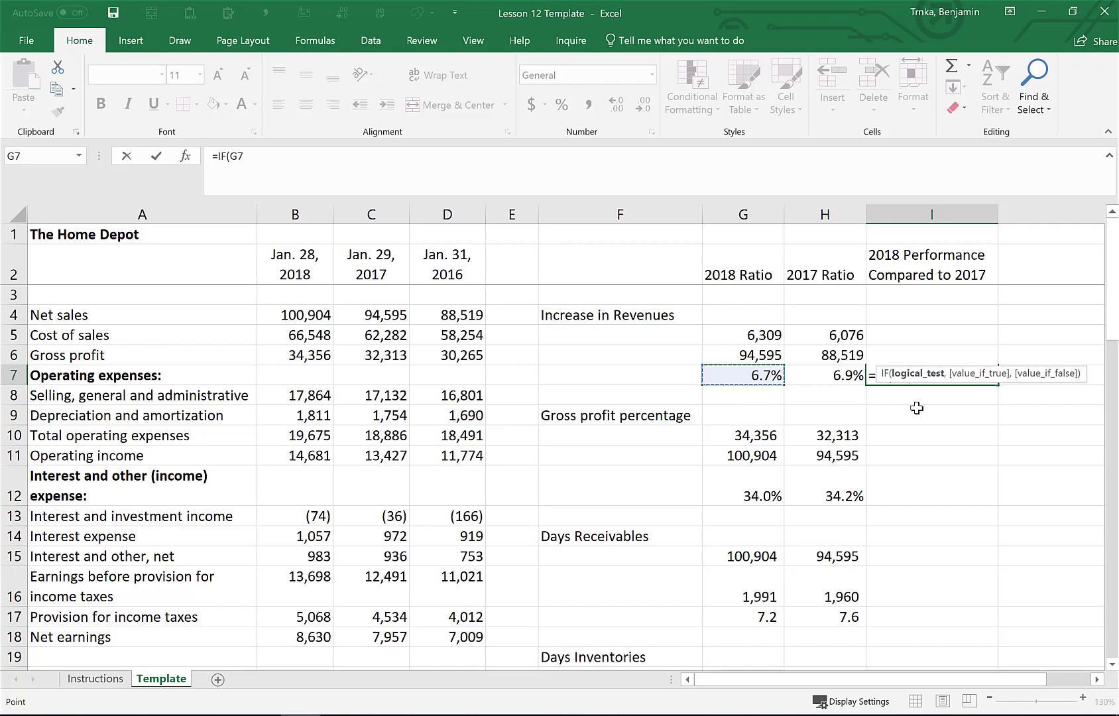
pyautogui.write('>')
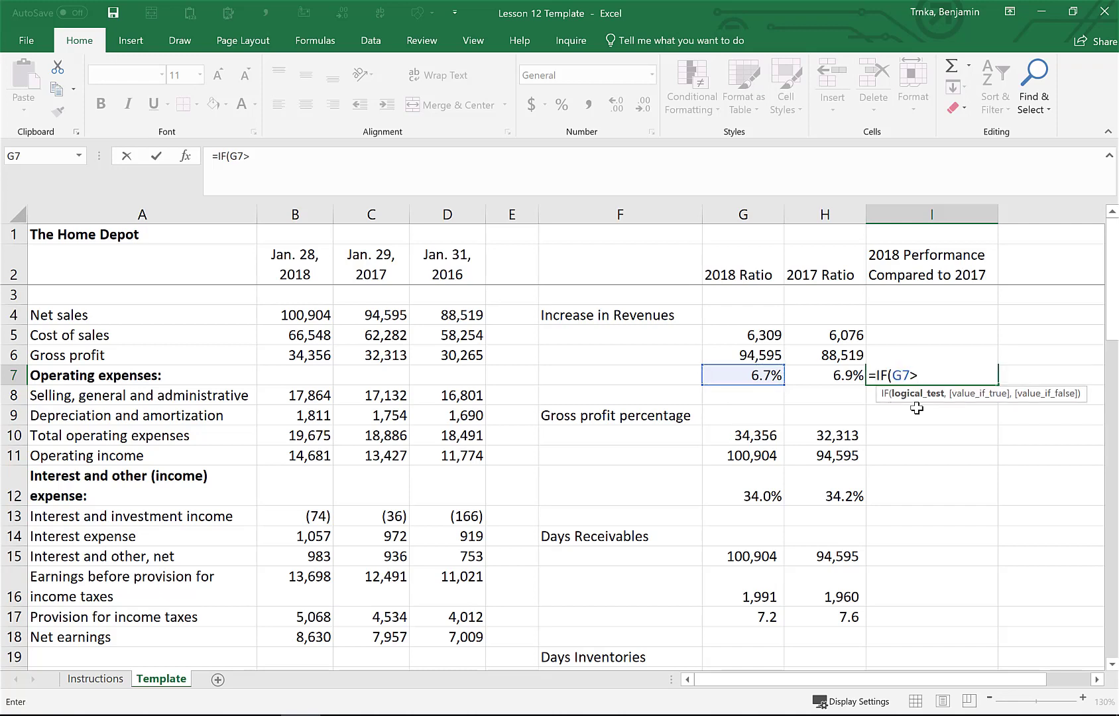
pyautogui.press('Left')
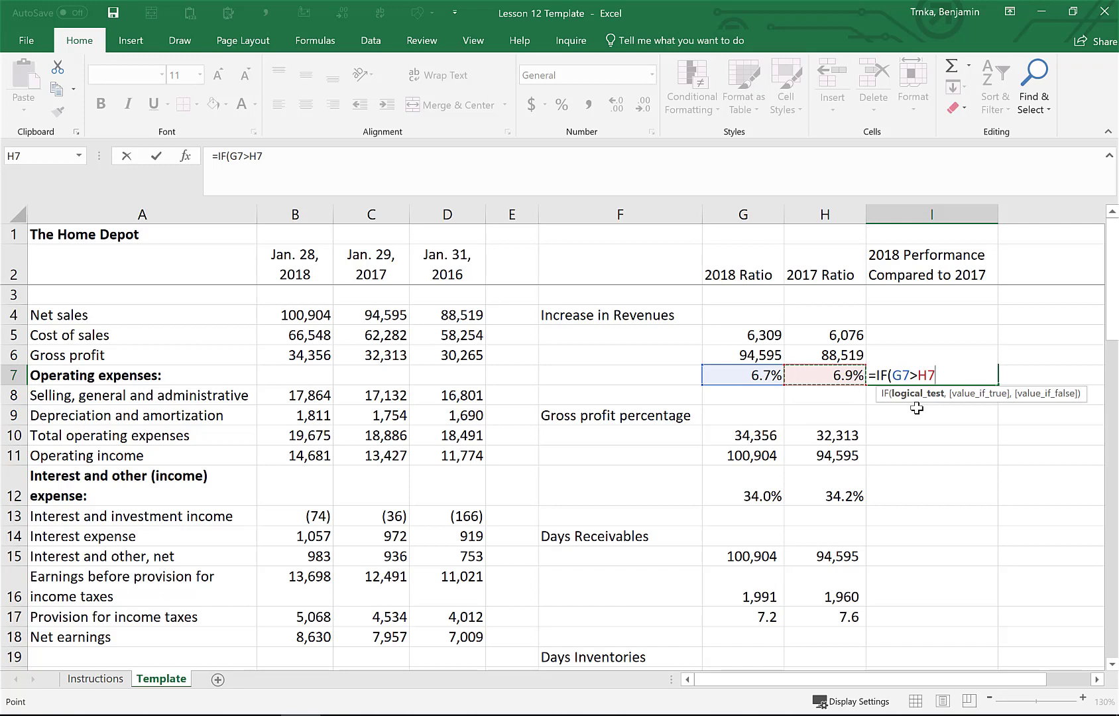
pyautogui.write(',')
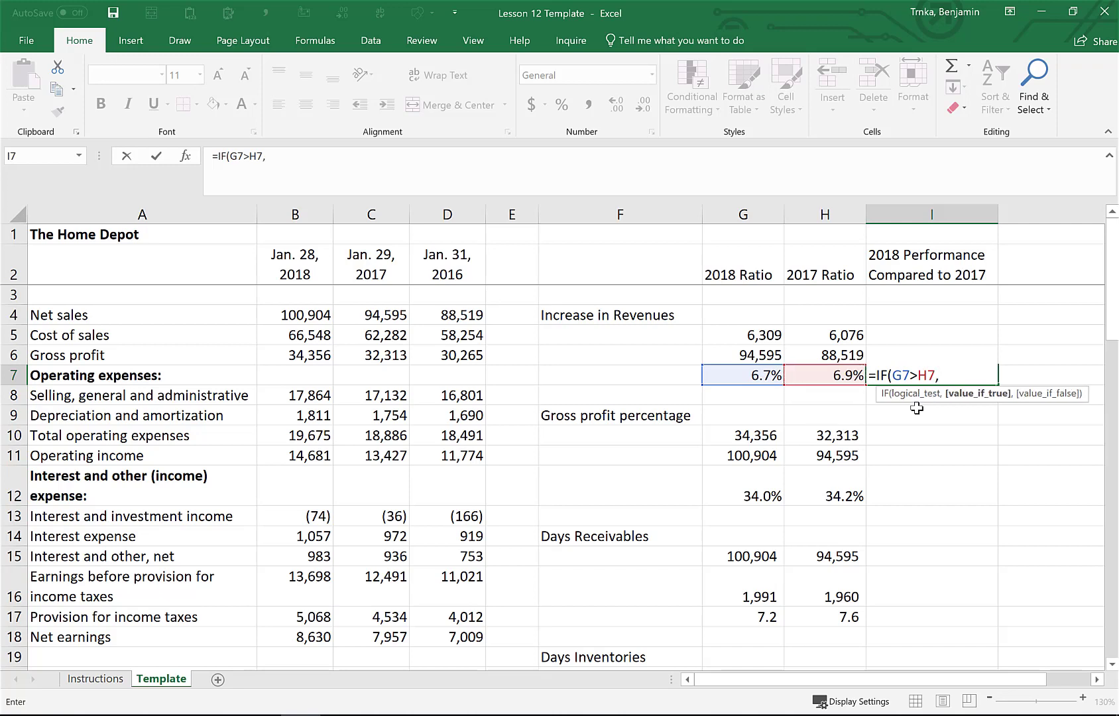
pyautogui.write('"Better"')
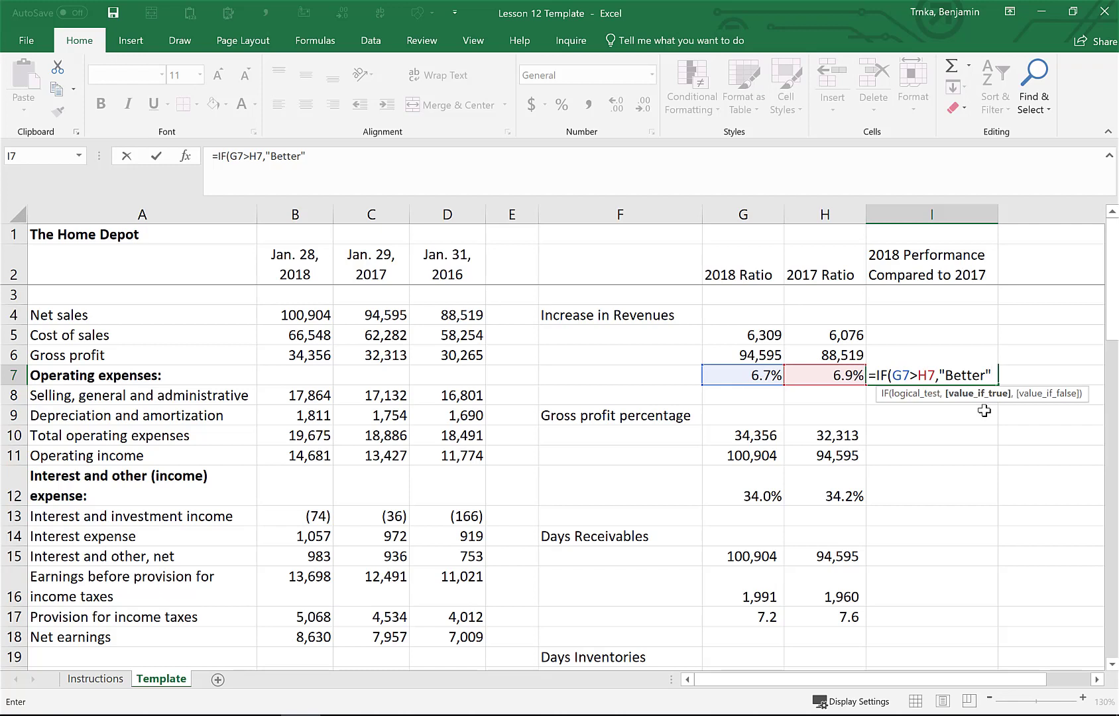
pyautogui.write(',')
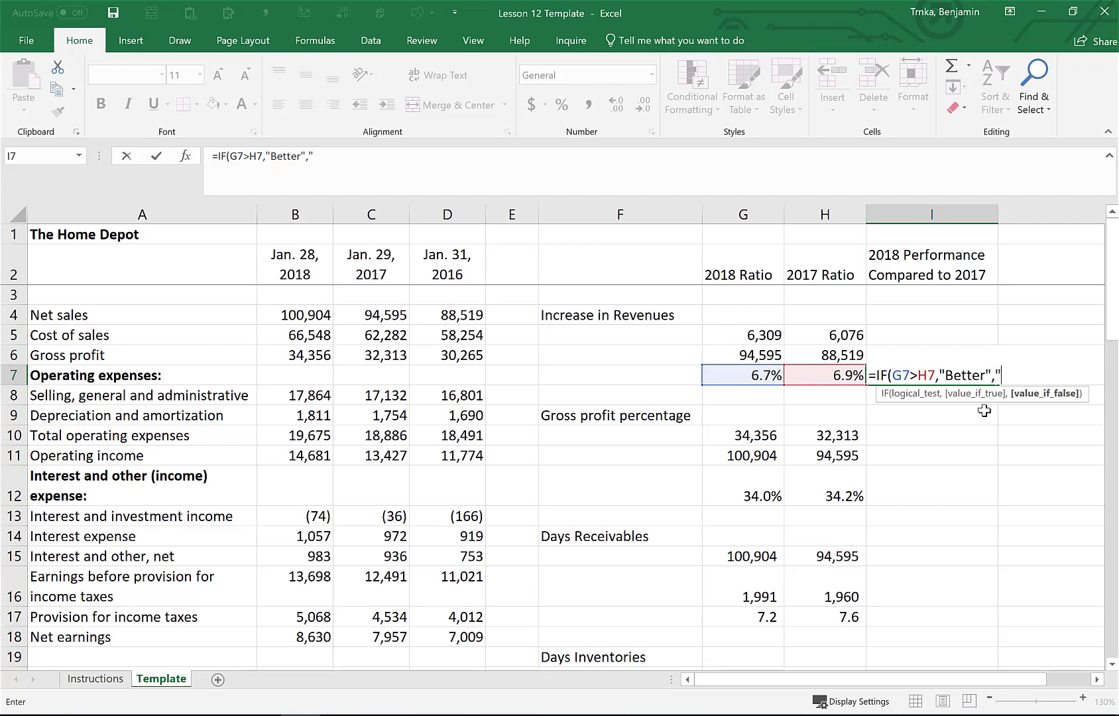
pyautogui.write('"Worse")')
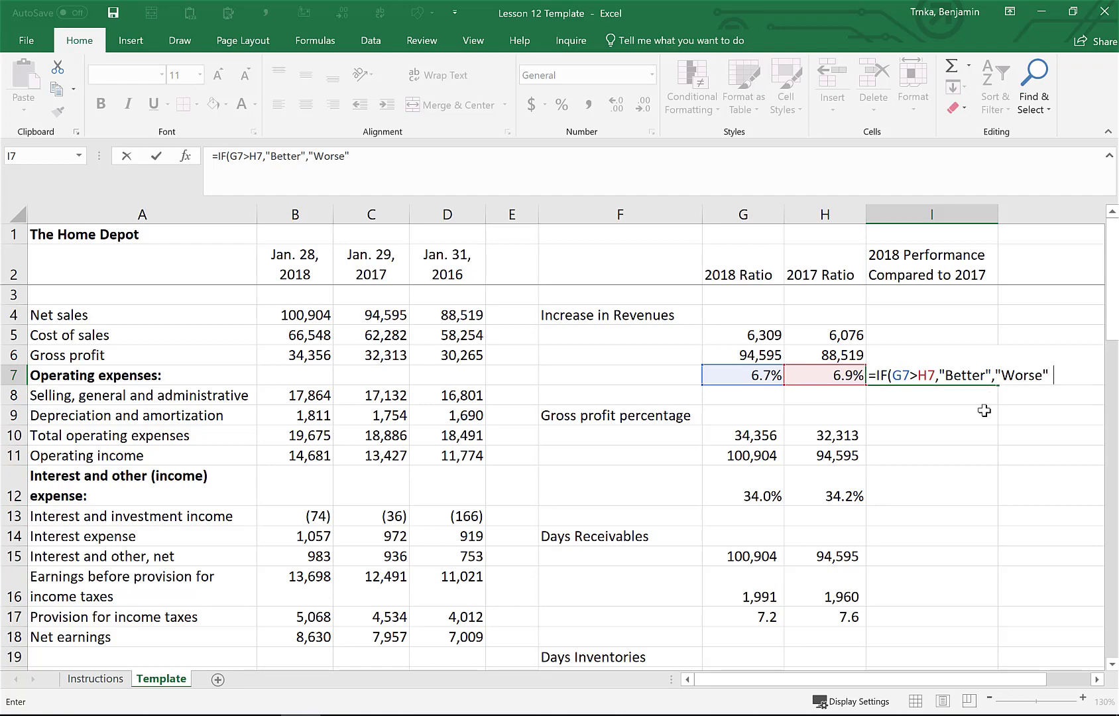
pyautogui.press('Return')
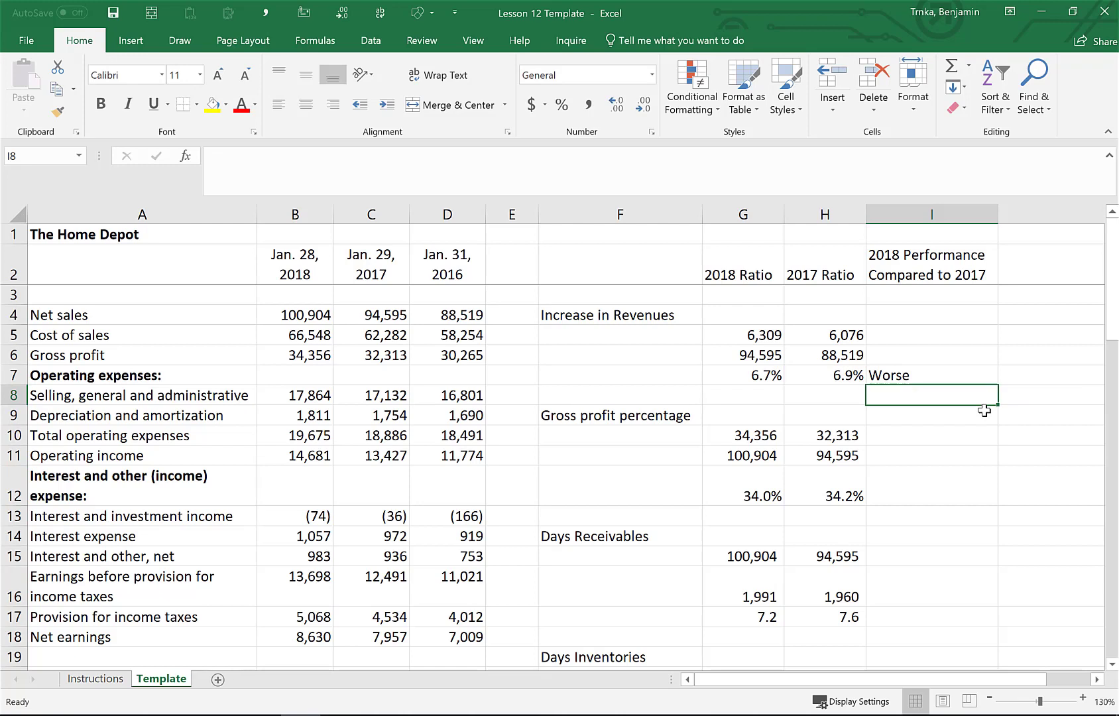
# Test the comparison by temporarily entering 10% in G7, then undo the entry
pyautogui.press('Left')
pyautogui.press('Left')
pyautogui.press('Up')
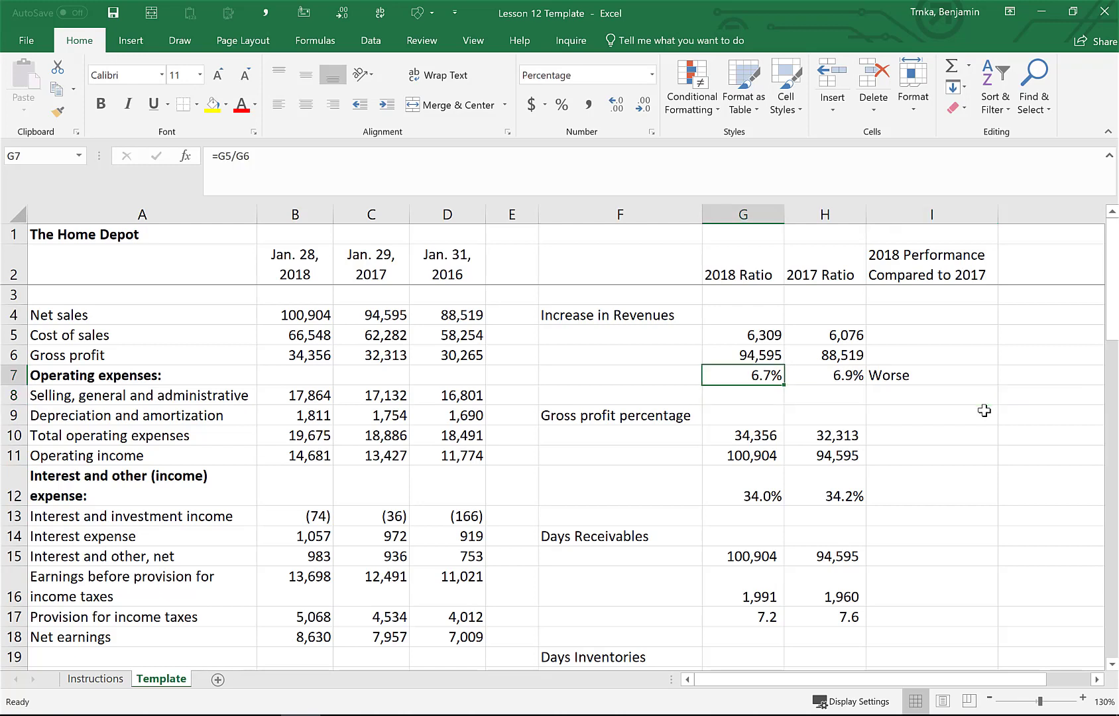
pyautogui.write('10')
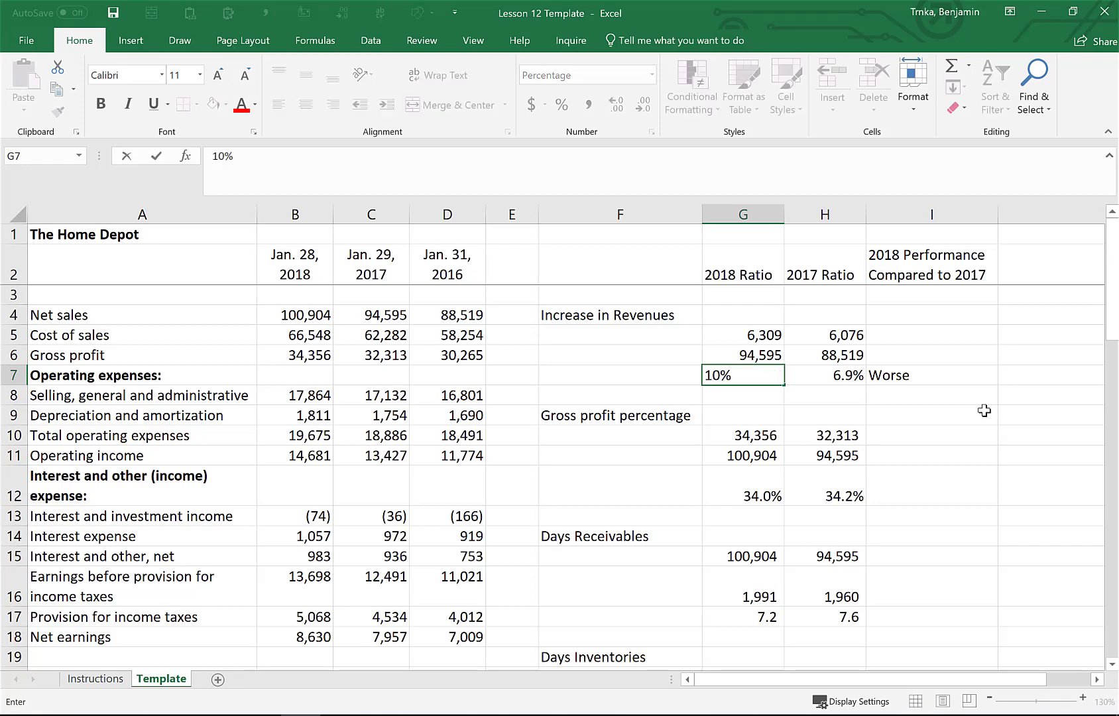
pyautogui.press('Return')
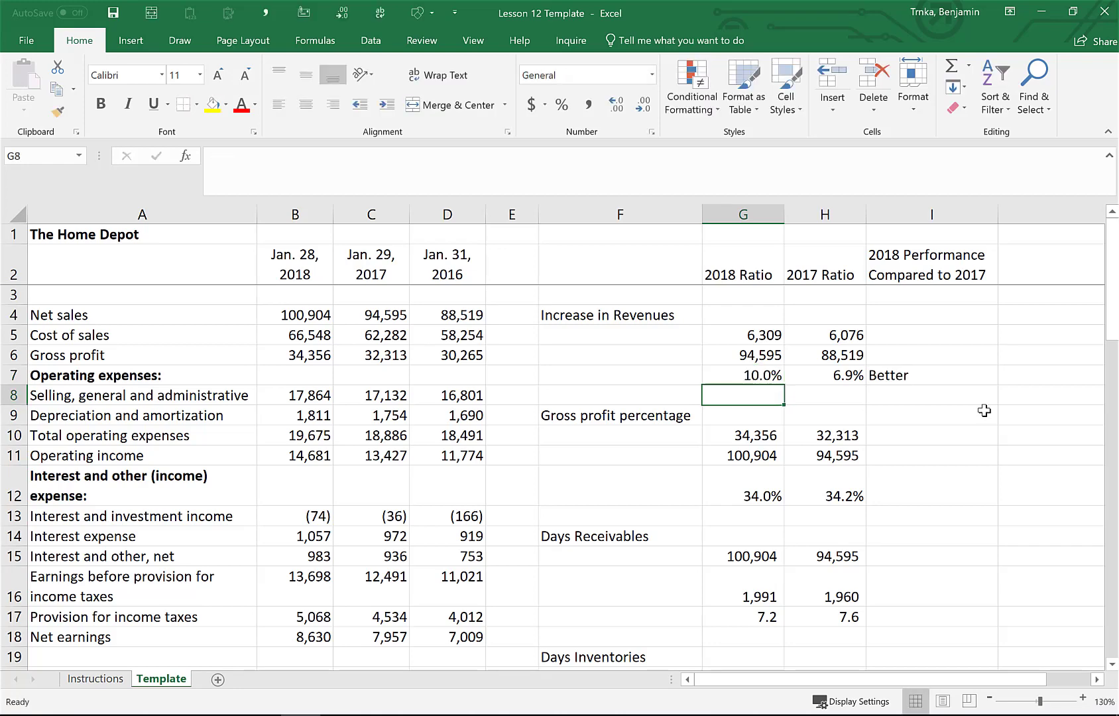
pyautogui.hotkey('ctrl', 'z')
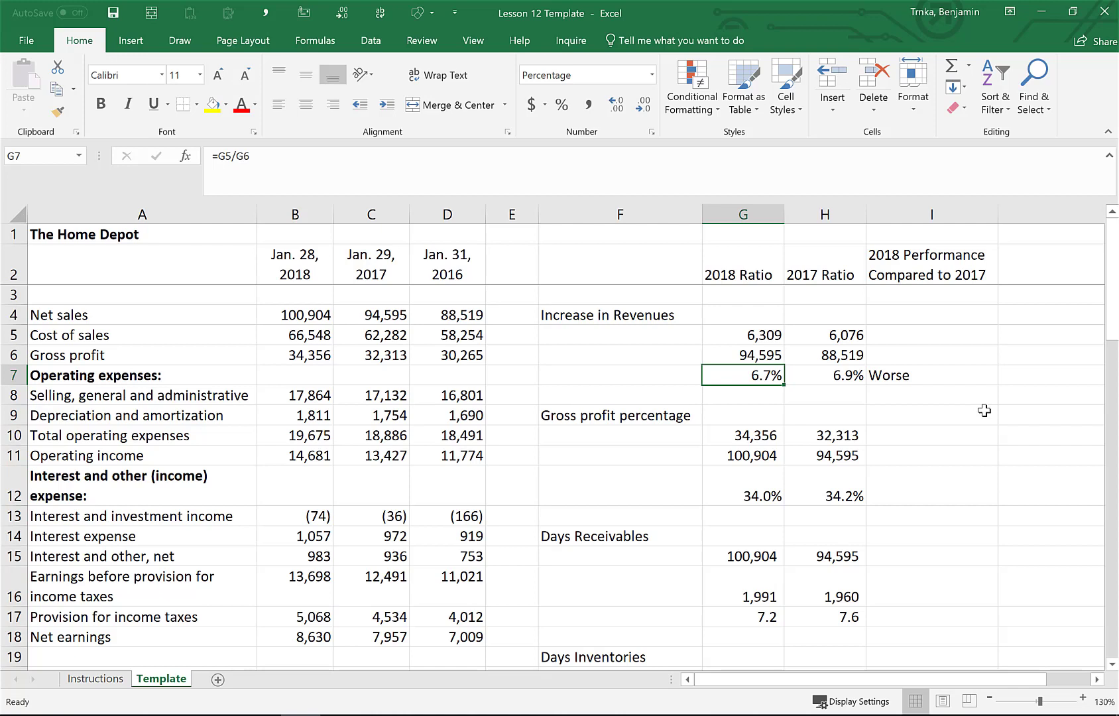
# Copy the I7 comparison formula into I12 for the gross profit percentage
pyautogui.press('Right')
pyautogui.press('Right')
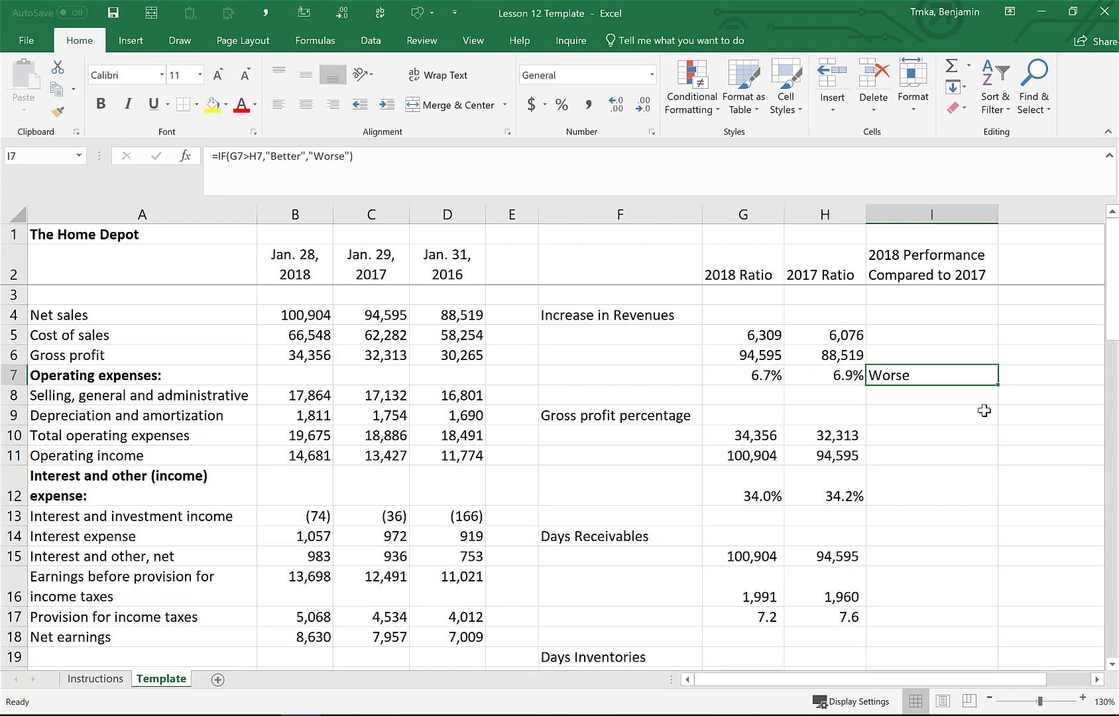
pyautogui.hotkey('ctrl', 'c')
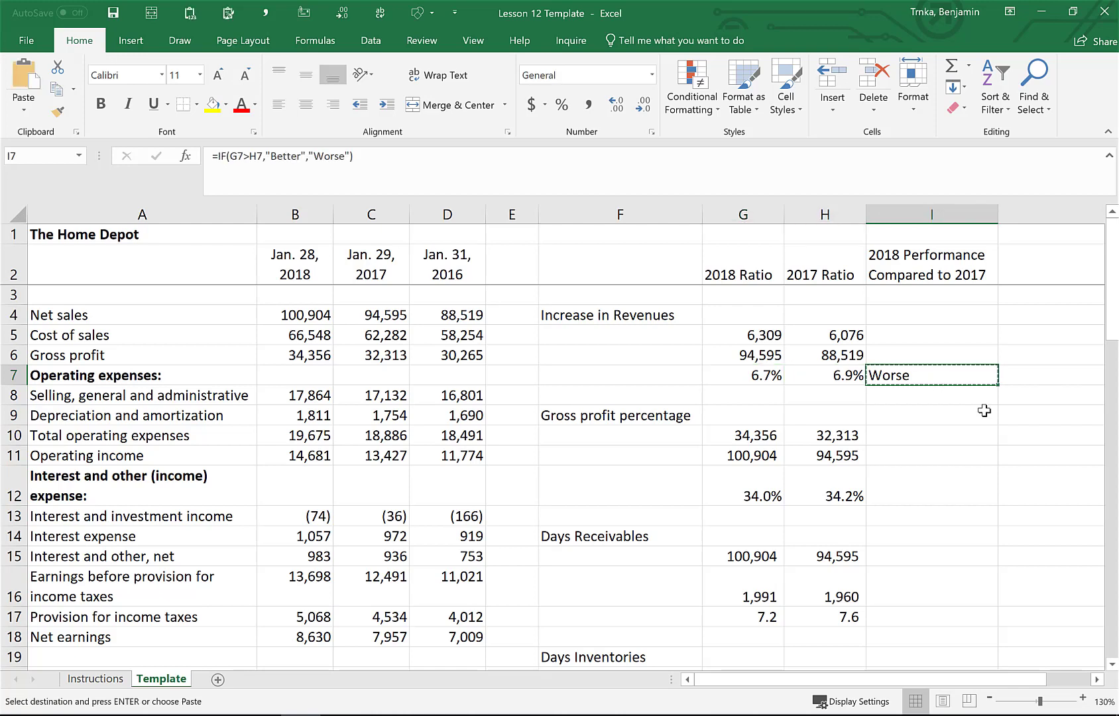
pyautogui.press('Down')
pyautogui.press('Down')
pyautogui.press('Down')
pyautogui.press('Down')
pyautogui.press('Down')
pyautogui.press('Down')
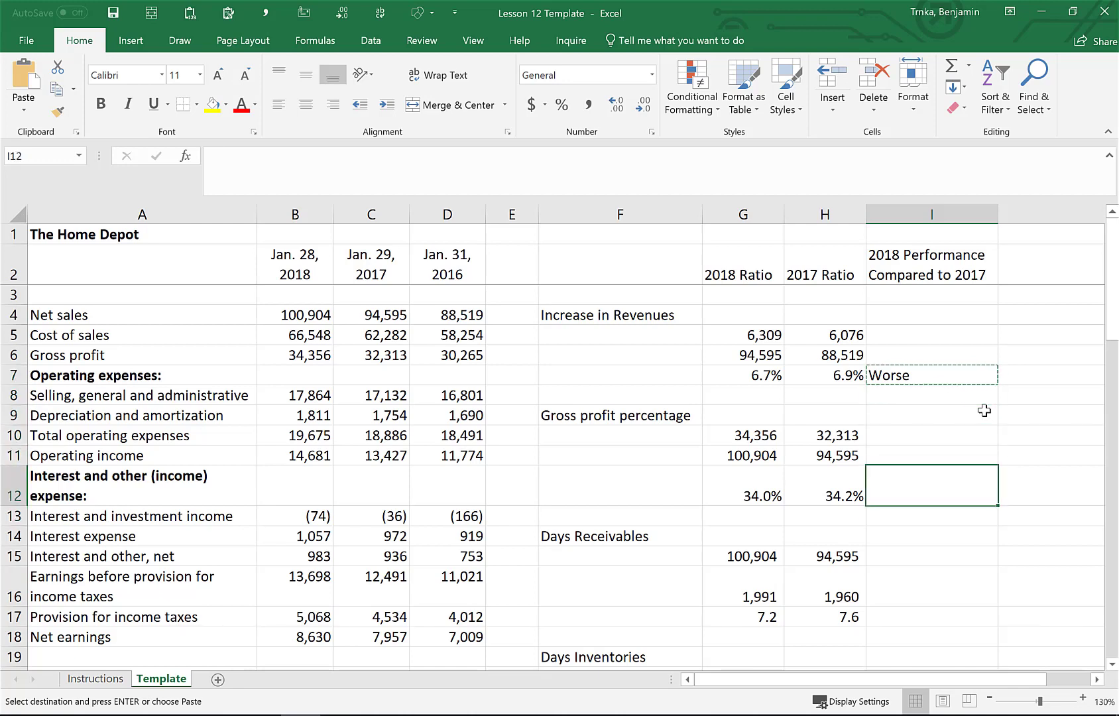
pyautogui.press('Up')
pyautogui.hotkey('ctrl', 'v')
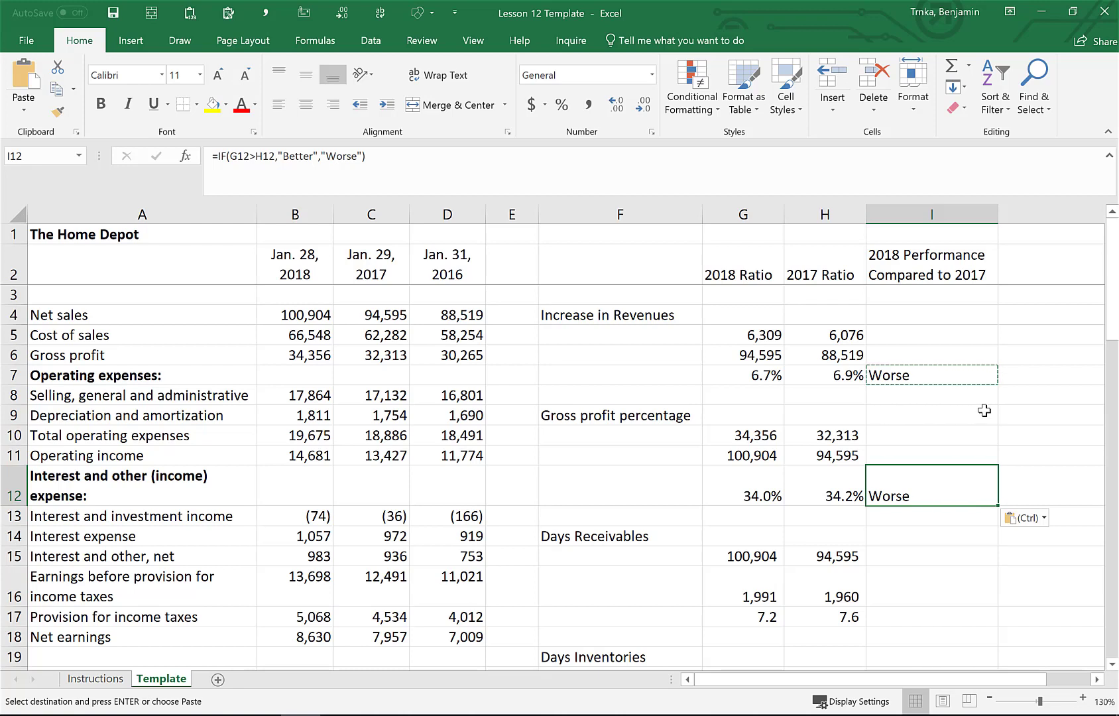
# Paste the comparison formula into I17 for days receivables
pyautogui.press('Down')
pyautogui.press('Down')
pyautogui.press('Down')
pyautogui.press('Down')
pyautogui.press('Down')
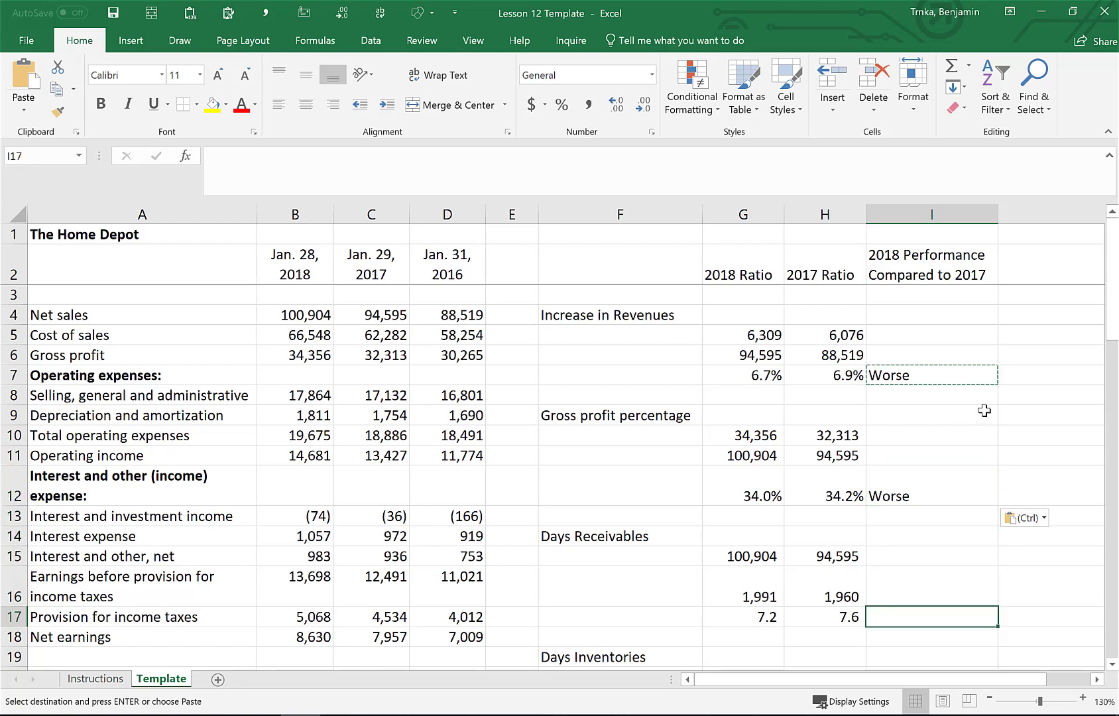
pyautogui.scroll(-2, 984, 411)
pyautogui.scroll(-1, 984, 411)
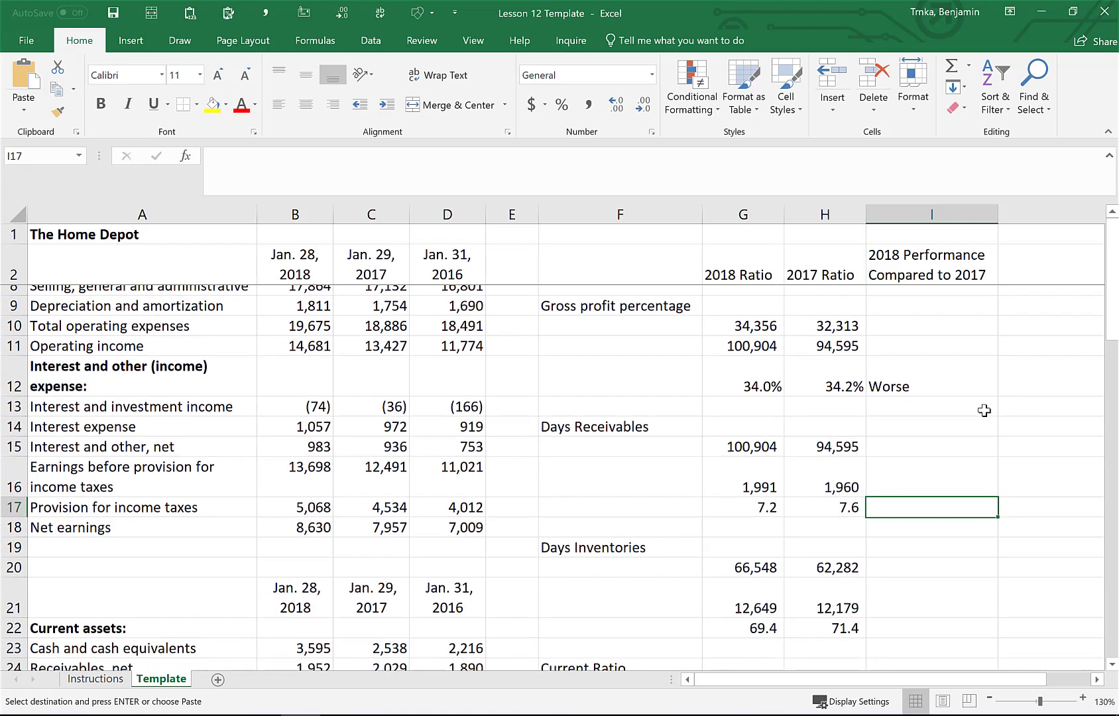
pyautogui.hotkey('ctrl', 'v')
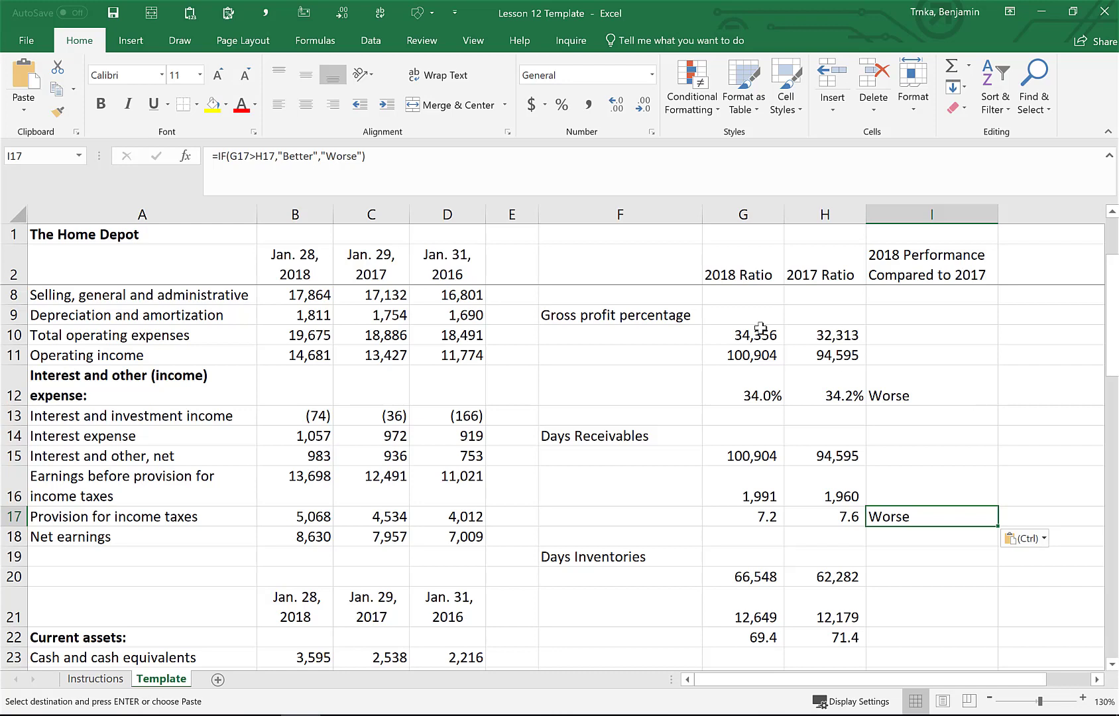
# Change the I17 formula's test to G17<H17 so lower days receivables count as Better
pyautogui.click(285, 158)
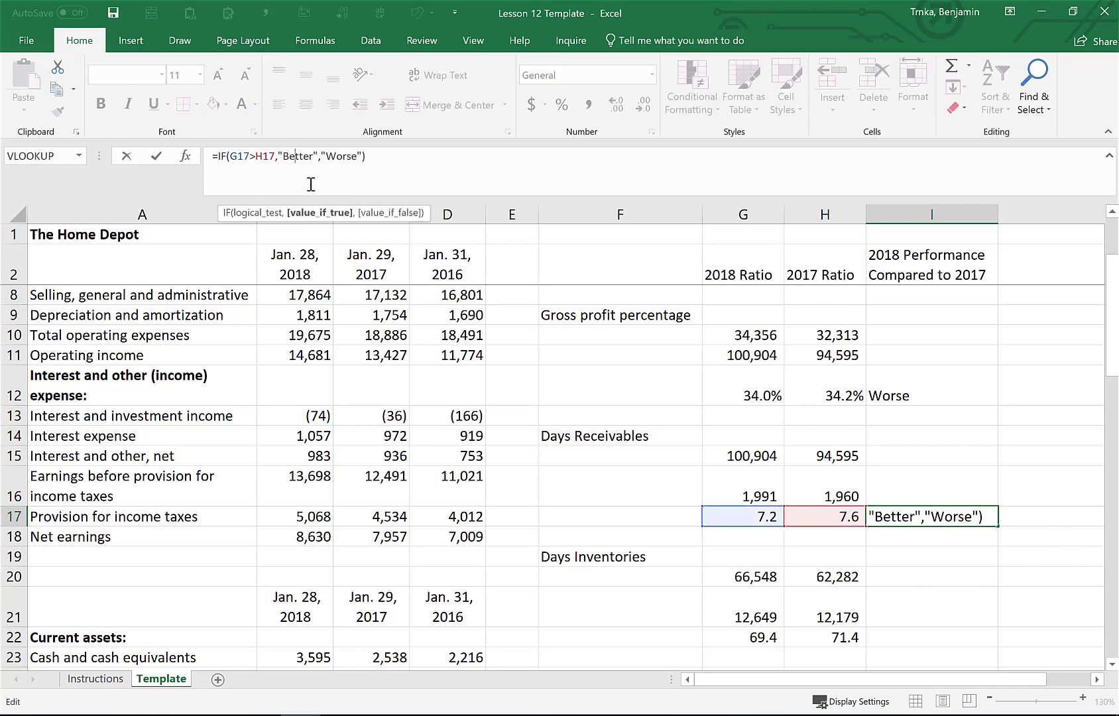
pyautogui.press('Left')
pyautogui.press('Left')
pyautogui.press('Left')
pyautogui.press('Left')
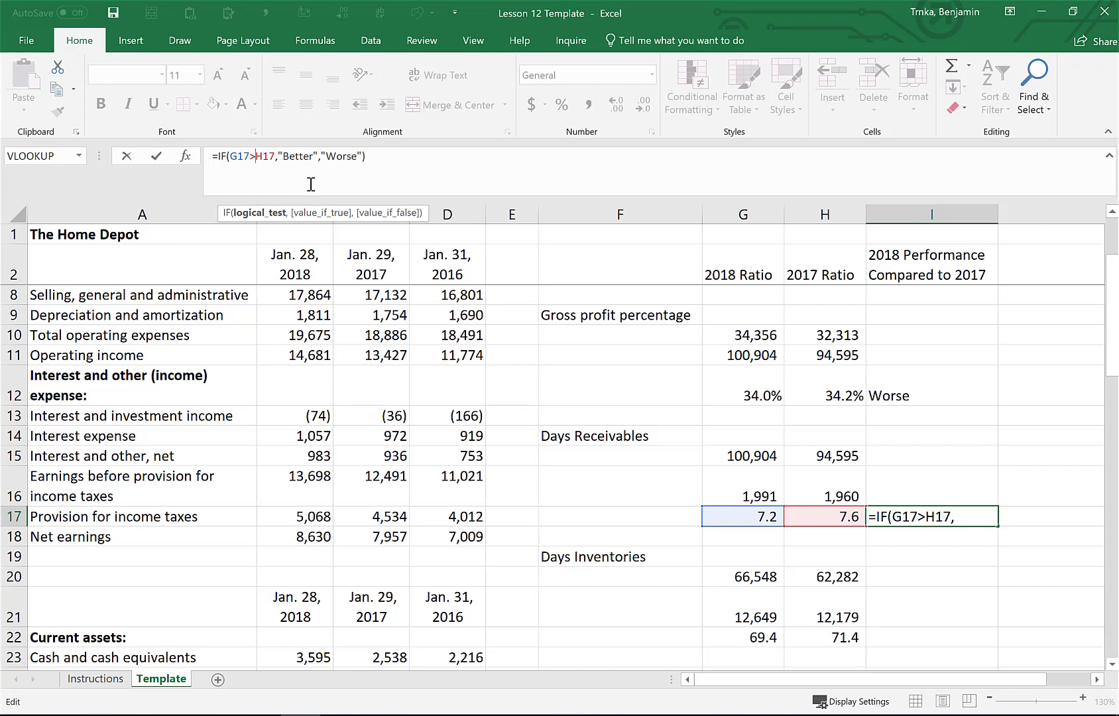
pyautogui.press('BackSpace')
pyautogui.write('<')
pyautogui.press('Return')
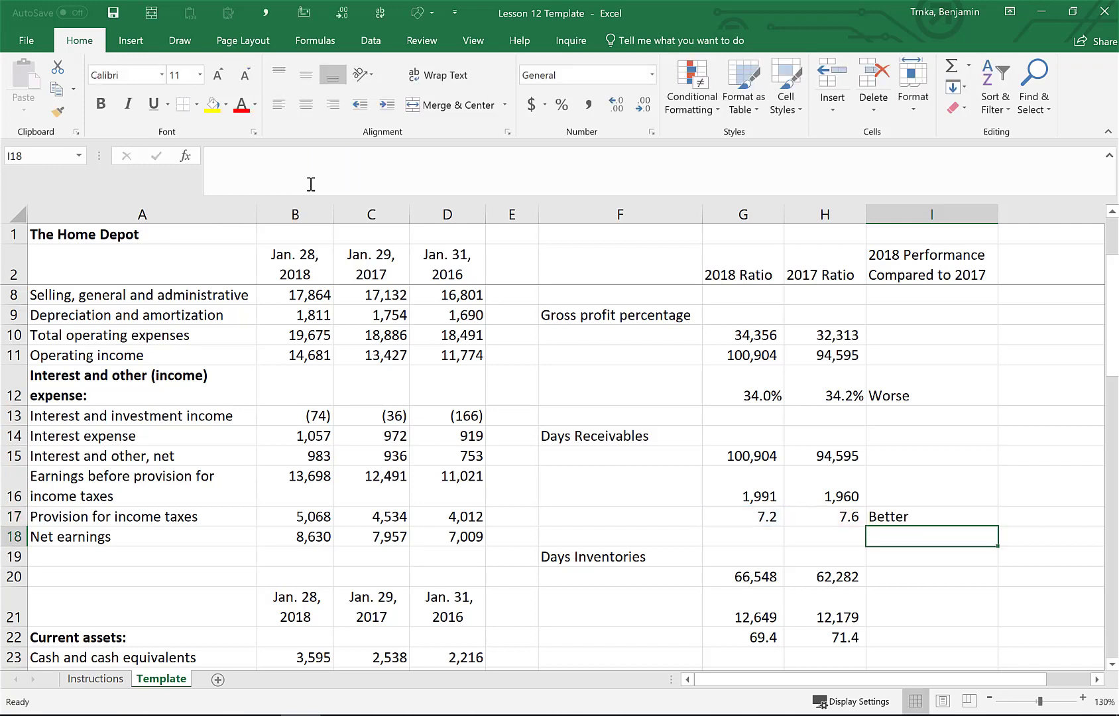
# Copy the reversed I17 formula into I22 for days inventories
pyautogui.press('Up')
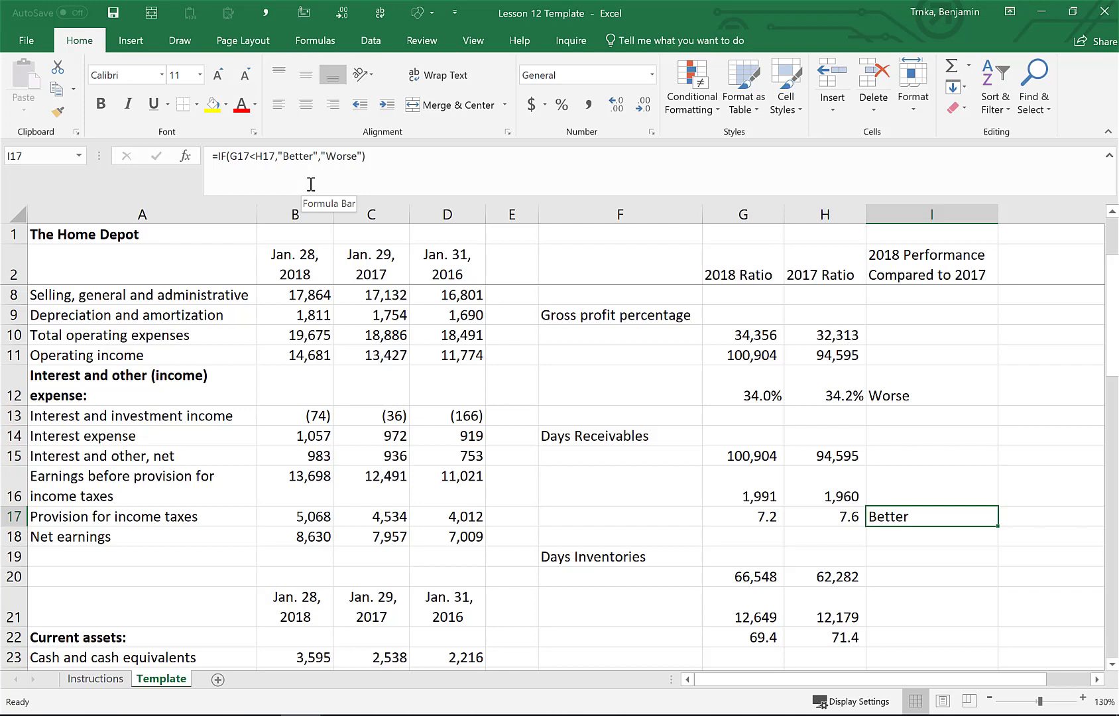
pyautogui.hotkey('ctrl', 'c')
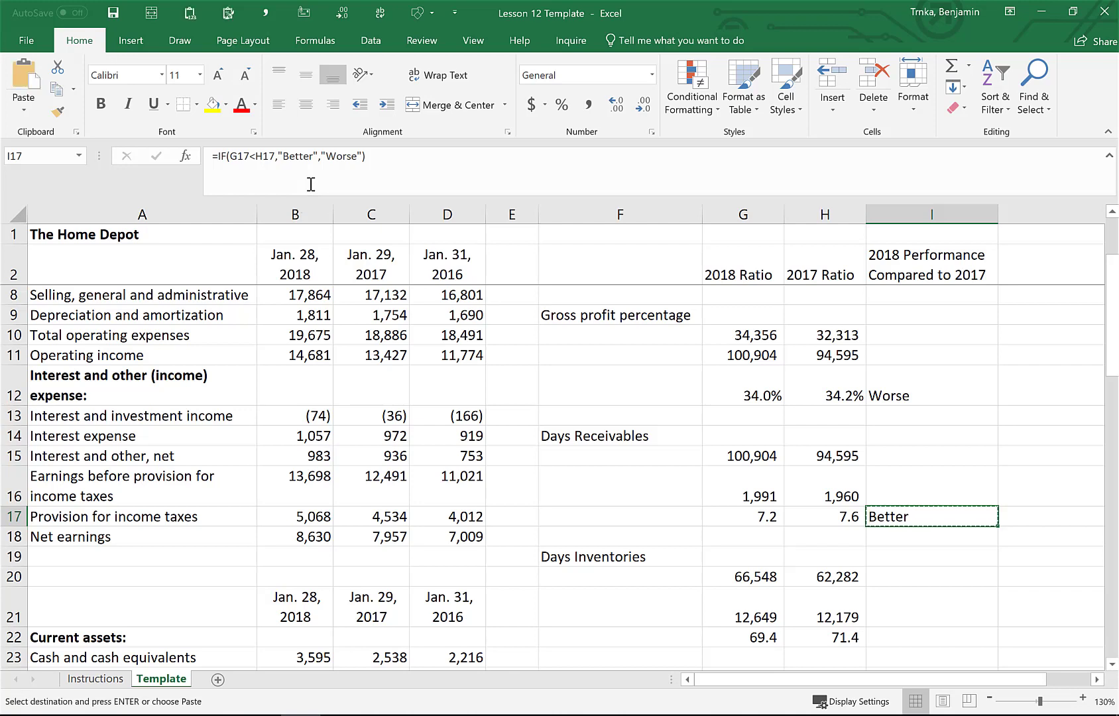
pyautogui.press('Down')
pyautogui.press('Down')
pyautogui.press('Down')
pyautogui.press('Down')
pyautogui.press('Down')
pyautogui.hotkey('ctrl', 'v')
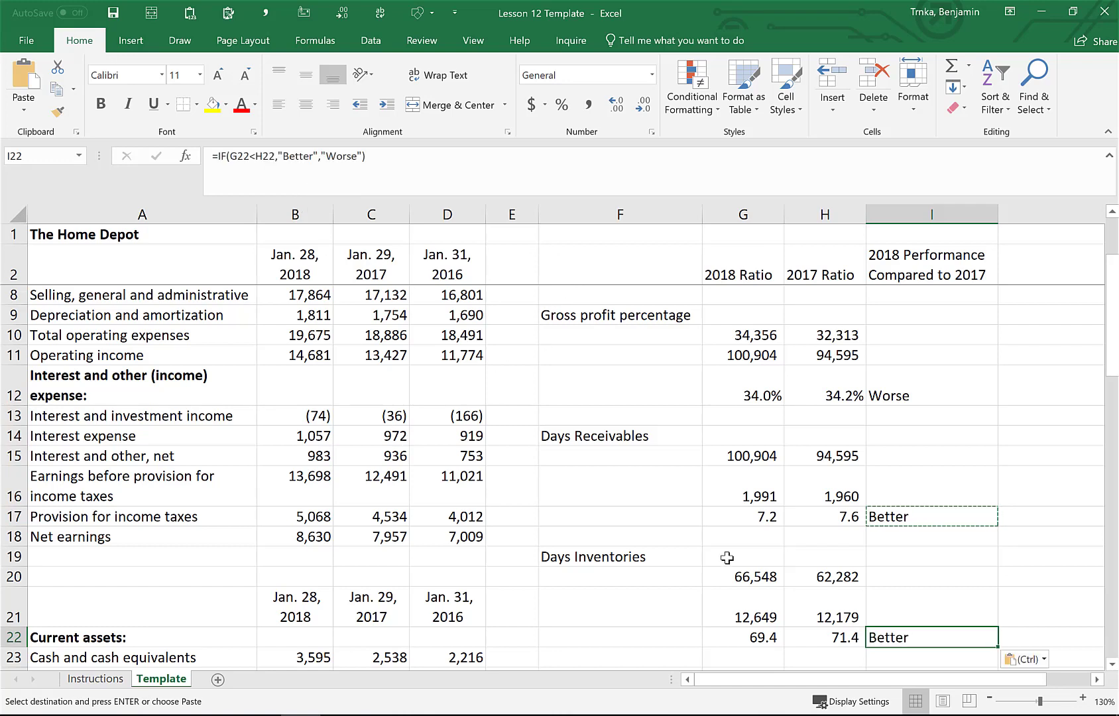
pyautogui.scroll(-2, 728, 558)
pyautogui.scroll(-3, 727, 558)
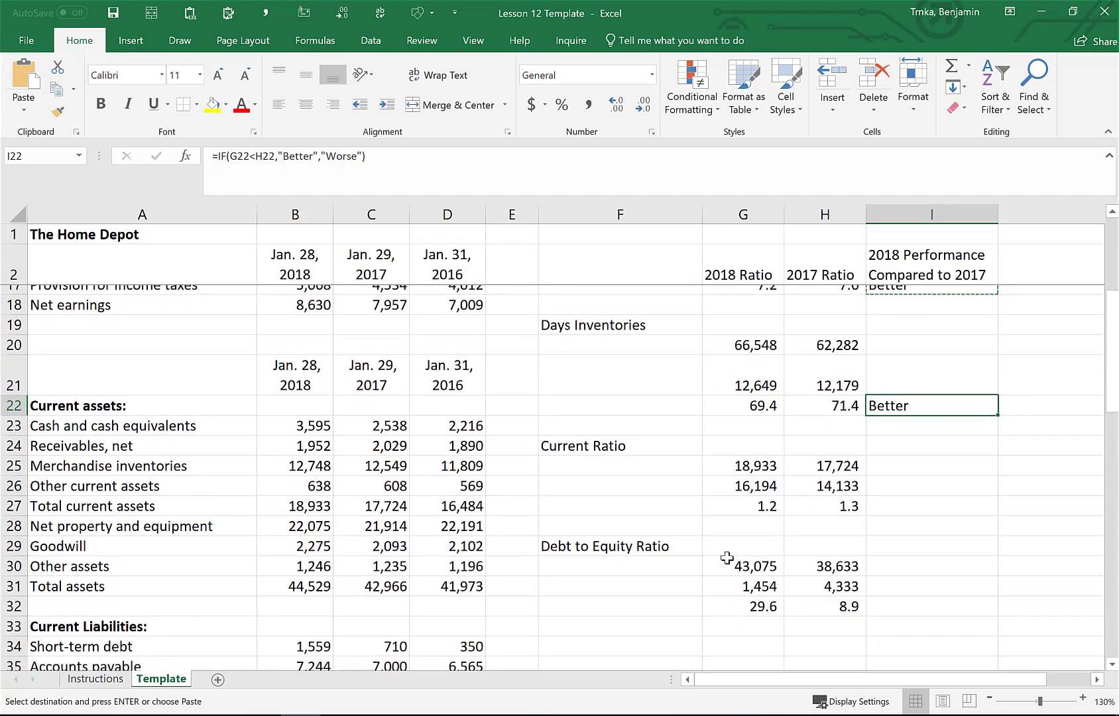
# Paste the comparison formula into I27 for the current ratio and change its results to "More Aggressive" and "More Conservative"
pyautogui.click(906, 502)
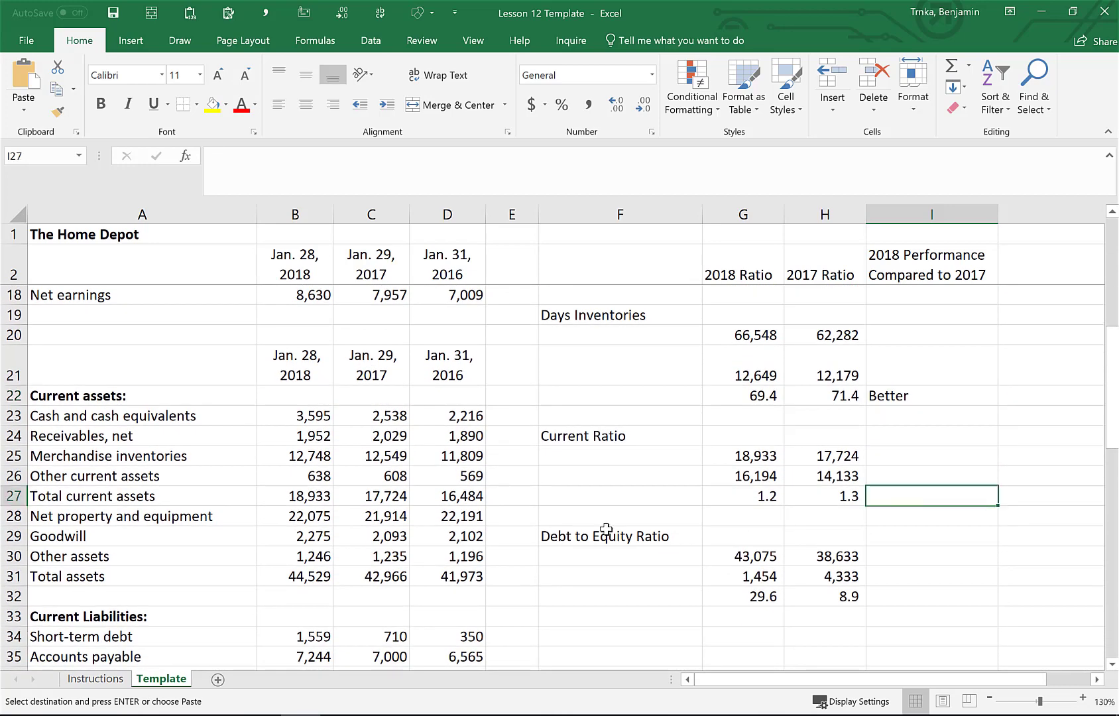
pyautogui.hotkey('ctrl', 'v')
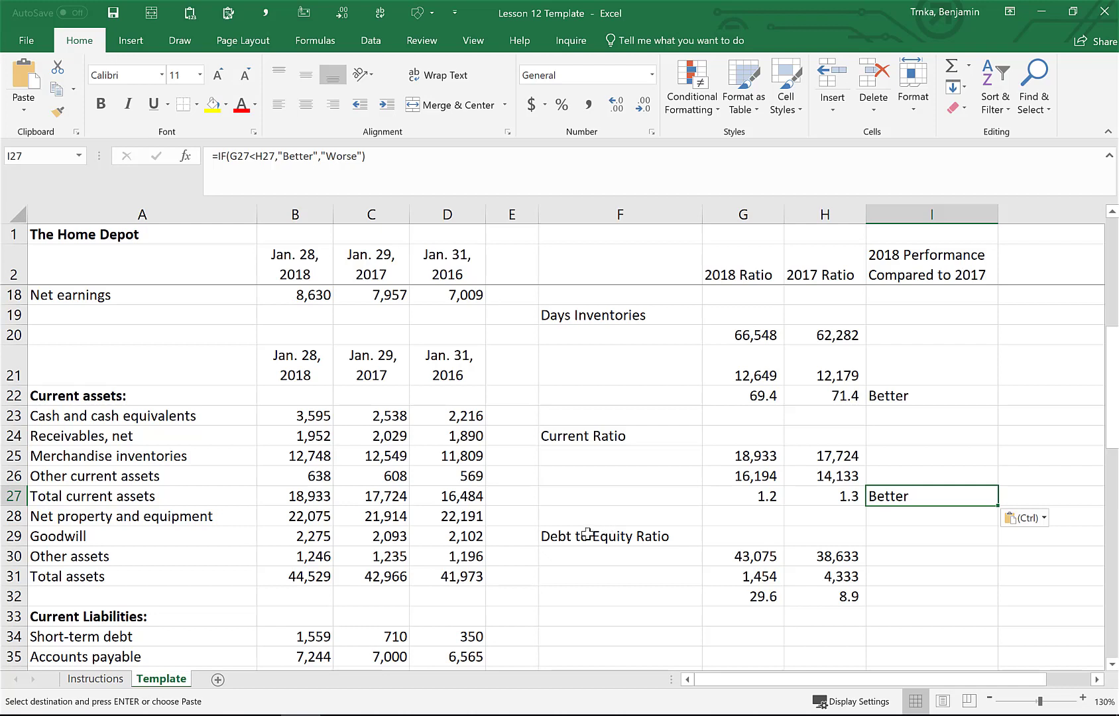
pyautogui.click(307, 157)
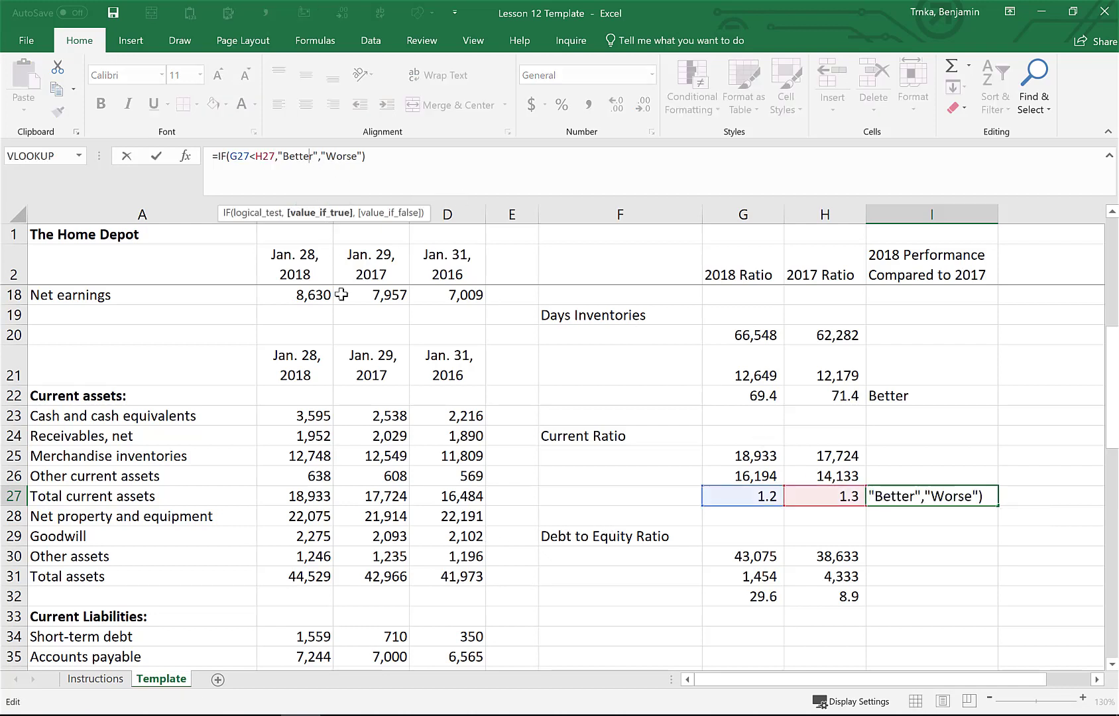
pyautogui.press('BackSpace')
pyautogui.press('BackSpace')
pyautogui.press('BackSpace')
pyautogui.press('BackSpace')
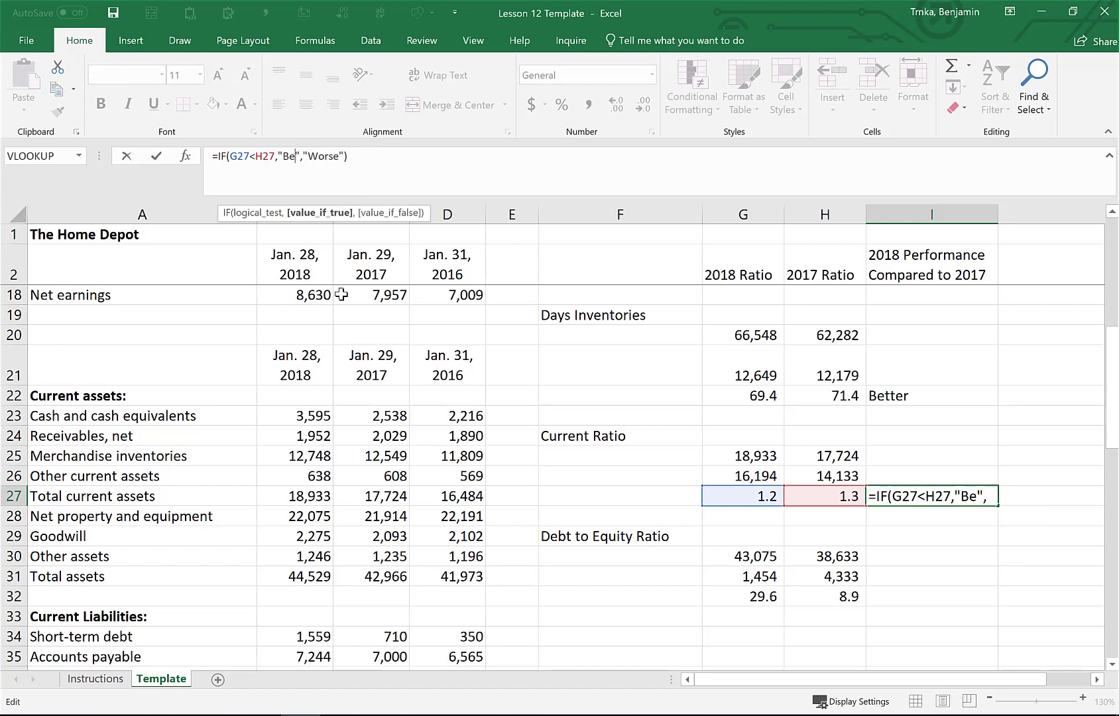
pyautogui.press('BackSpace')
pyautogui.press('BackSpace')
pyautogui.write('More ')
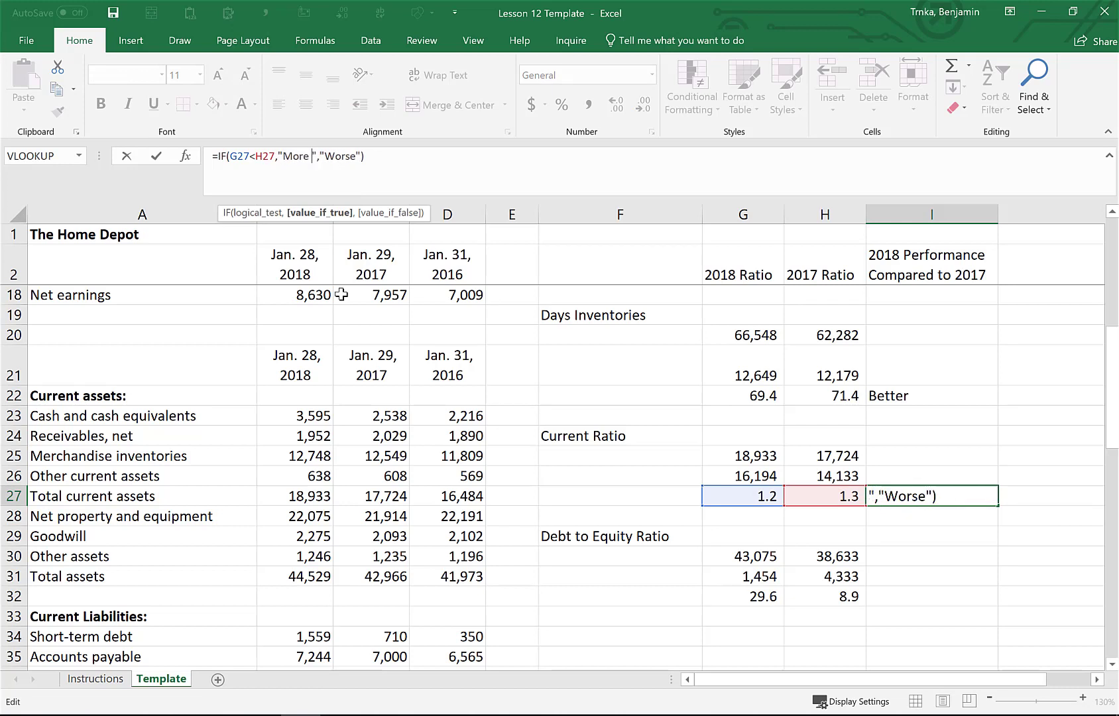
pyautogui.write('Aggressive')
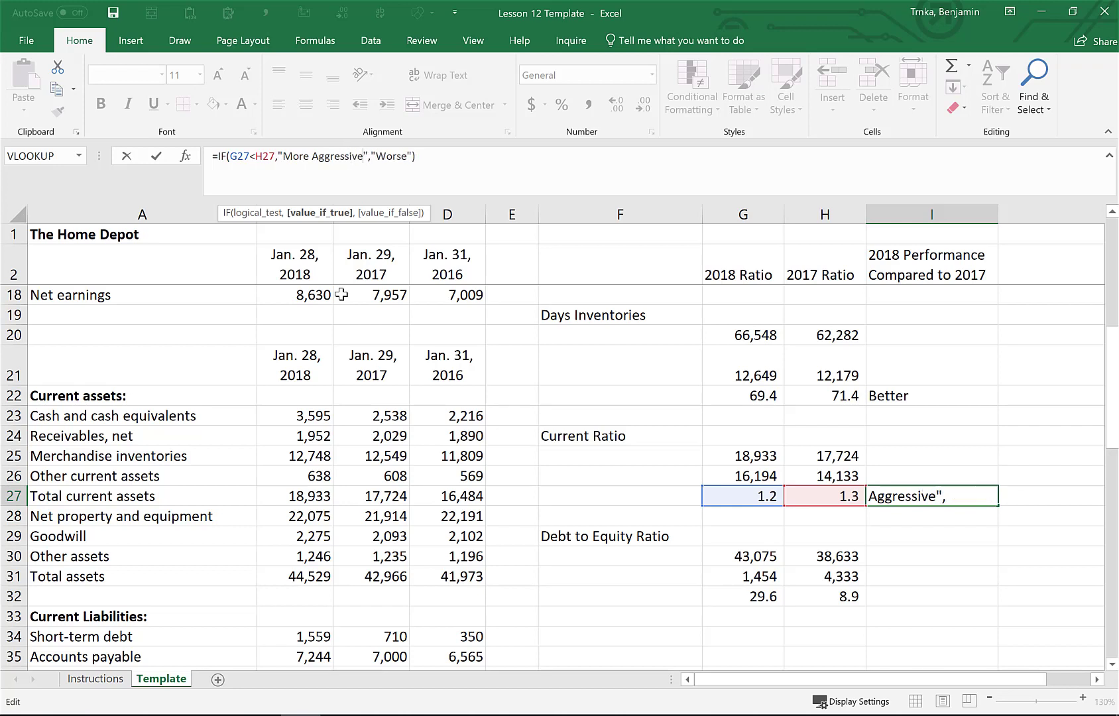
pyautogui.press('Right')
pyautogui.press('Right')
pyautogui.press('Right')
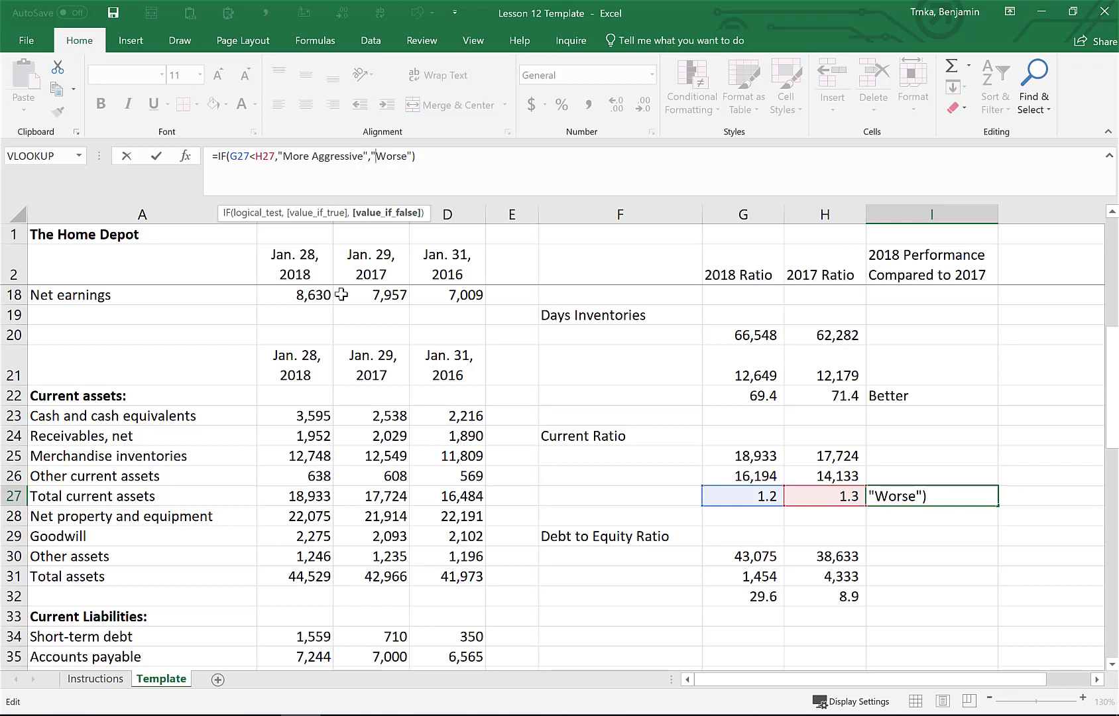
pyautogui.hotkey('shift', 'Right')
pyautogui.hotkey('shift', 'Right')
pyautogui.hotkey('shift', 'Right')
pyautogui.hotkey('shift', 'Right')
pyautogui.hotkey('shift', 'Right')
pyautogui.write('More')
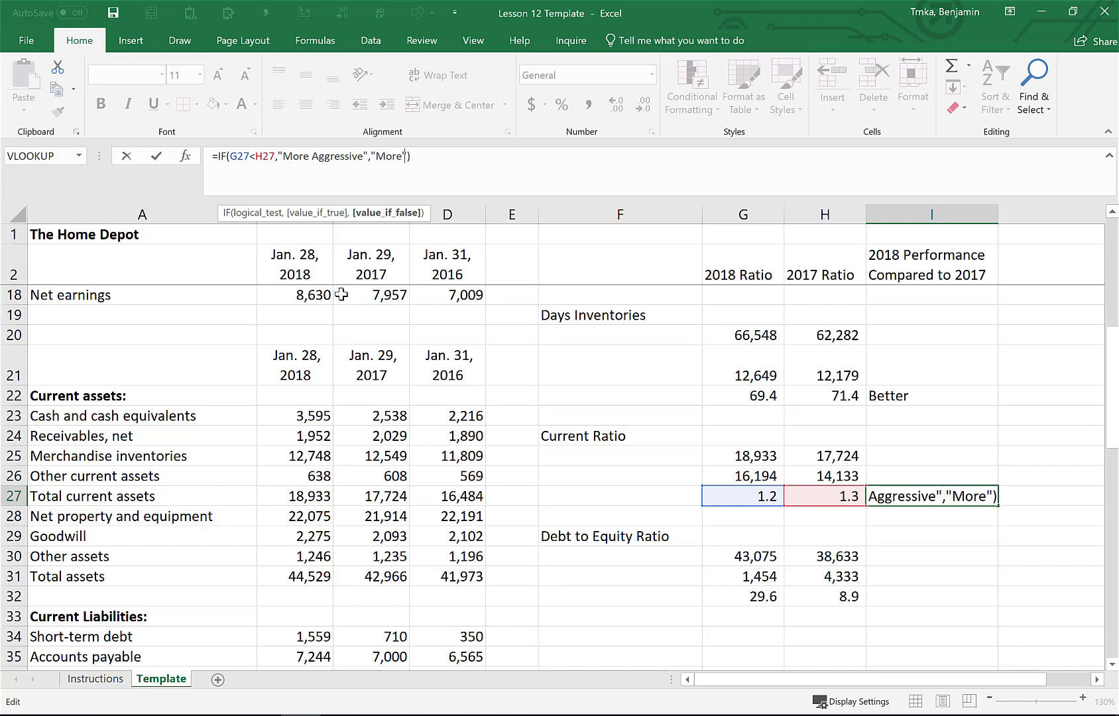
pyautogui.write(' Conserva')
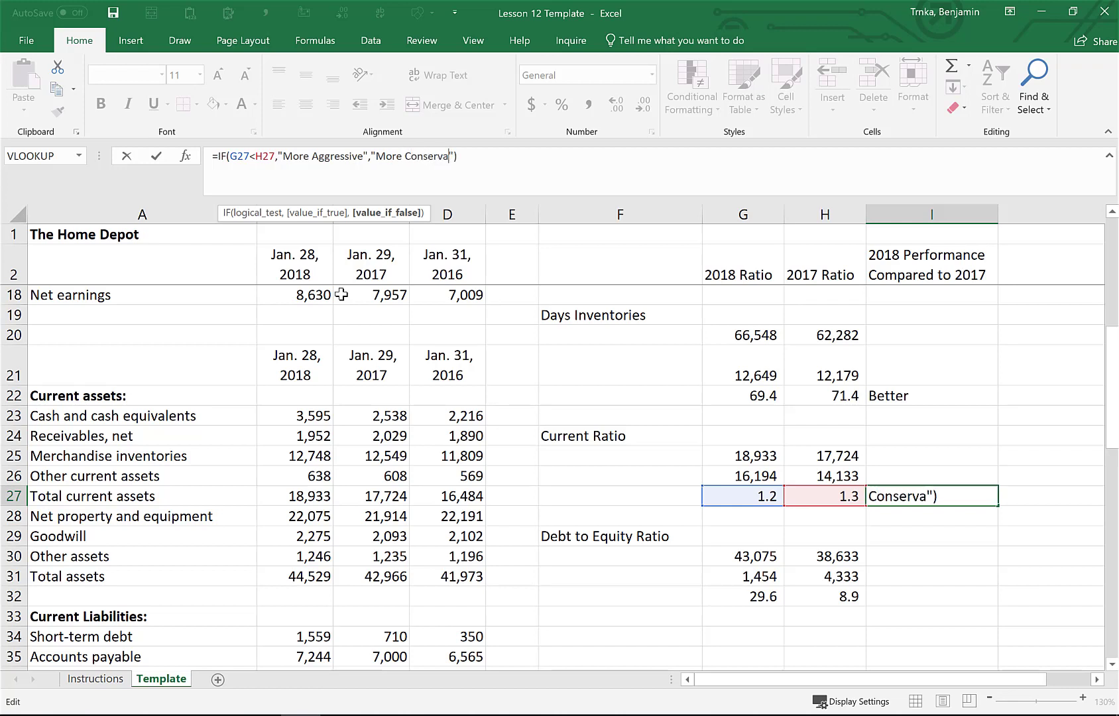
pyautogui.write('tive')
pyautogui.press('Return')
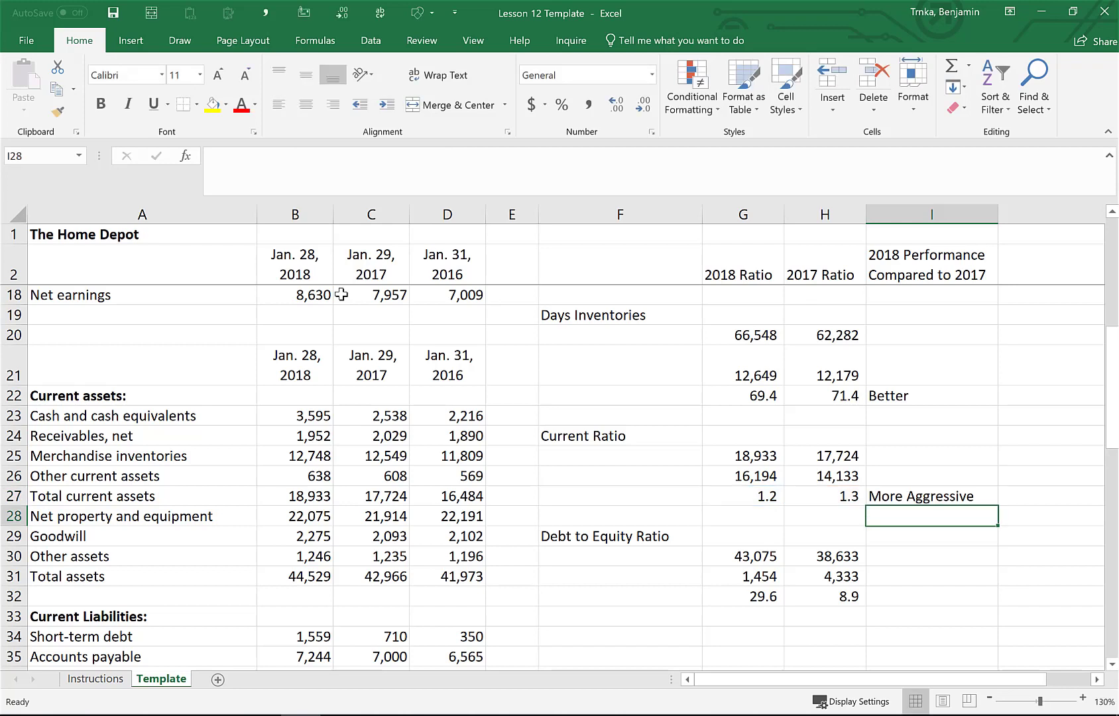
# Copy the I27 formula into I32 for the debt to equity ratio
pyautogui.press('Up')
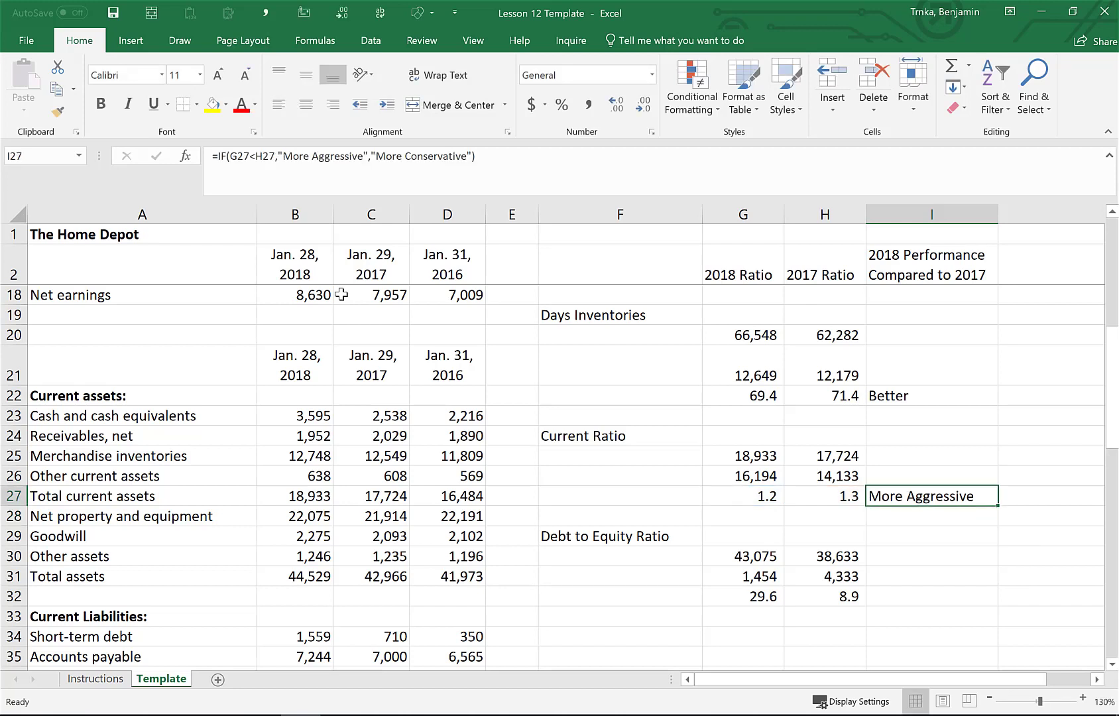
pyautogui.hotkey('ctrl', 'c')
pyautogui.press('Down')
pyautogui.press('Down')
pyautogui.press('Down')
pyautogui.press('Down')
pyautogui.press('Down')
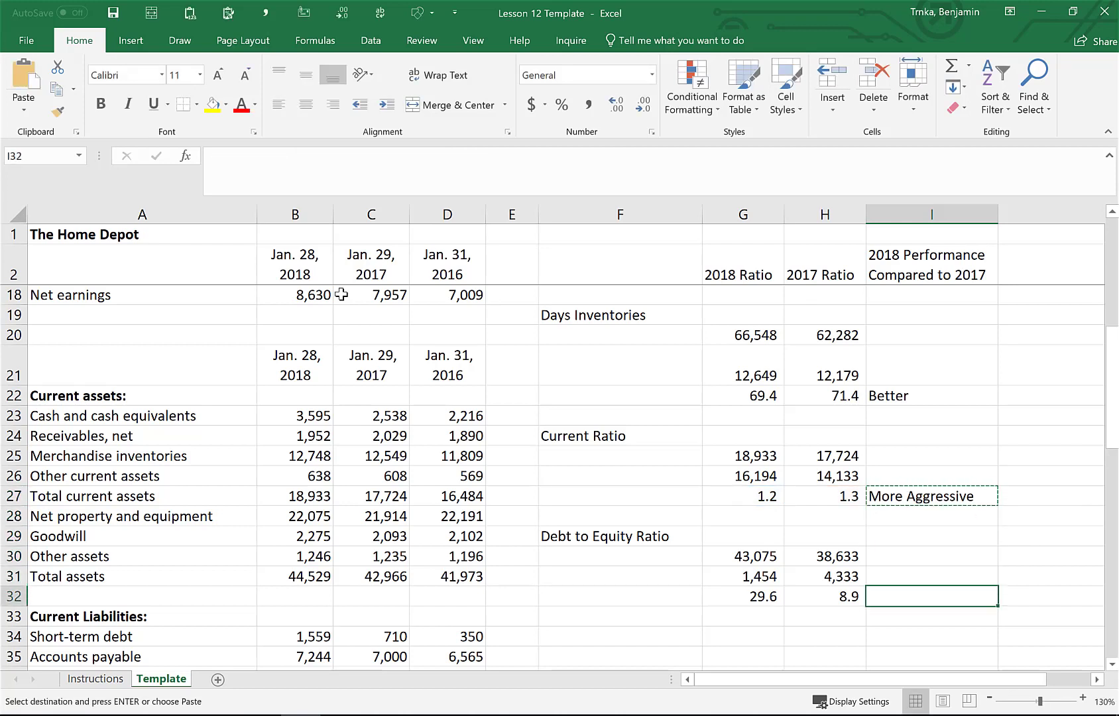
pyautogui.press('Return')
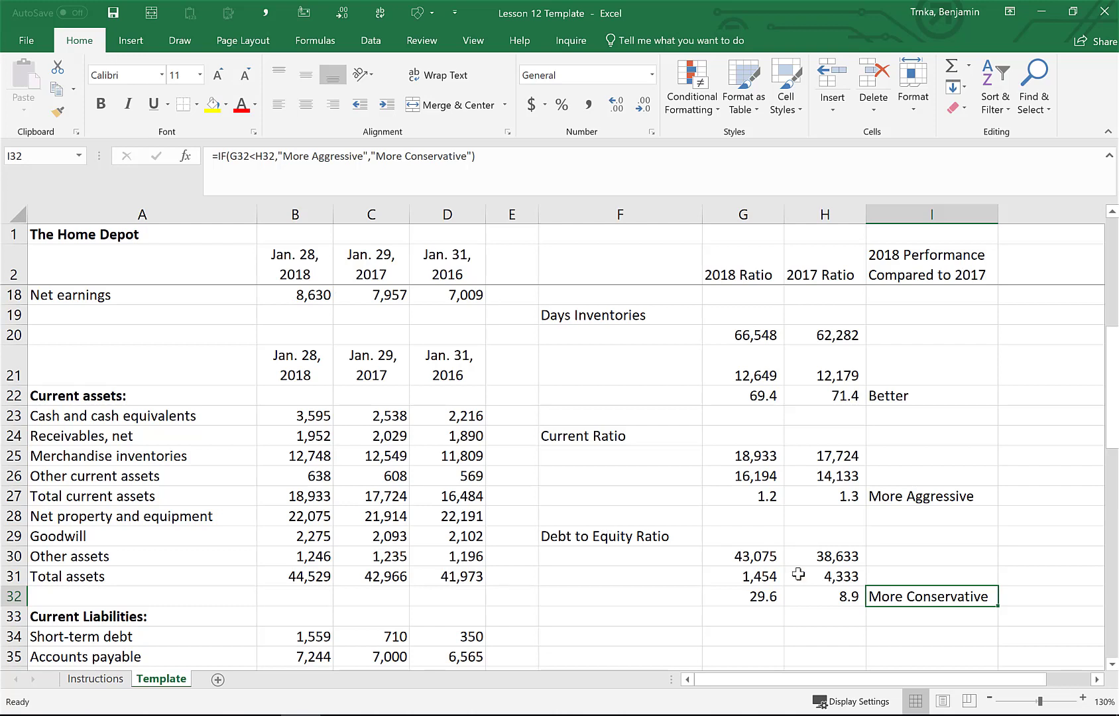
# Change the I32 formula's test to G32>H32
pyautogui.doubleClick(931, 596)
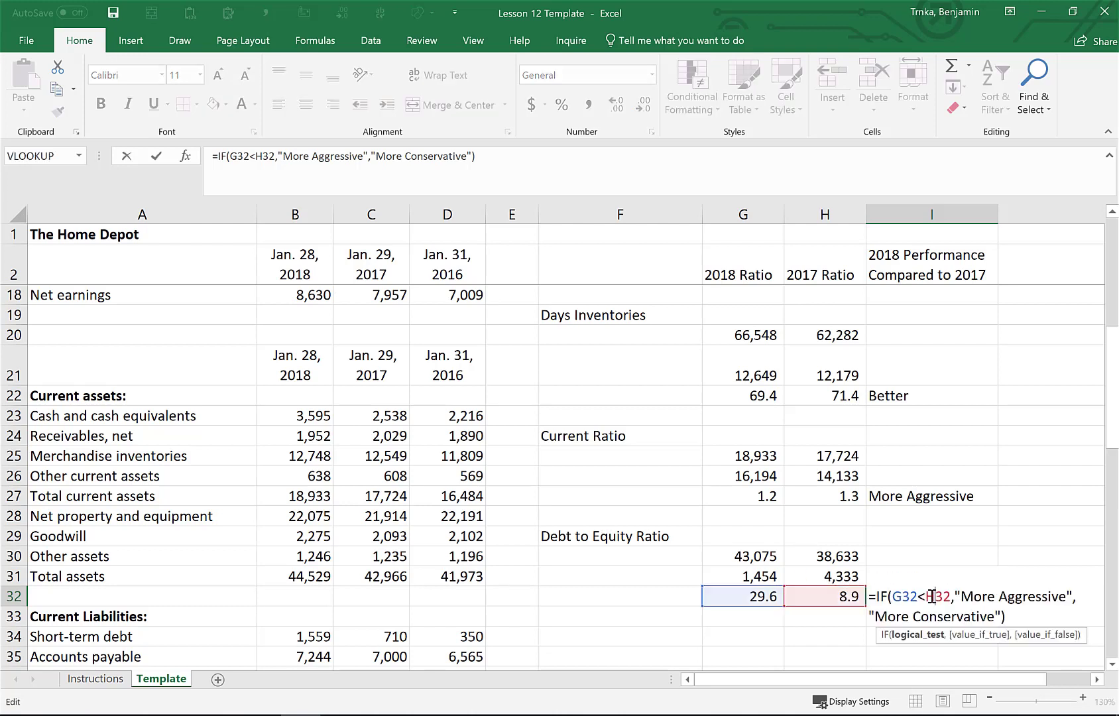
pyautogui.click(260, 156)
pyautogui.press('BackSpace')
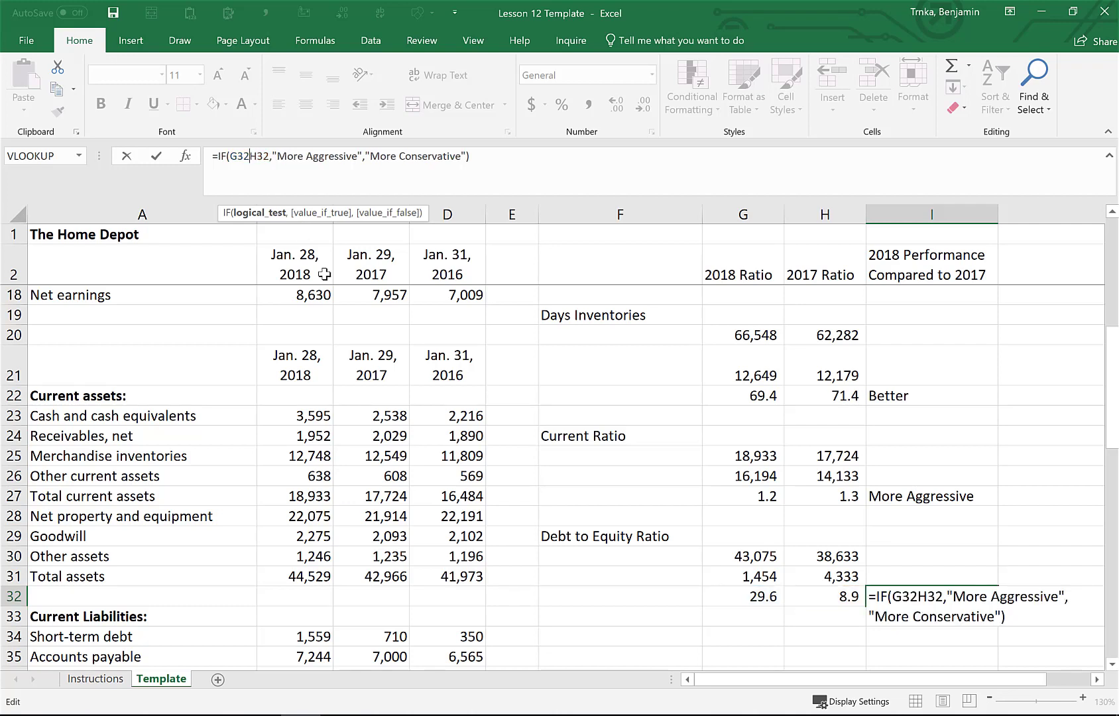
pyautogui.write('>')
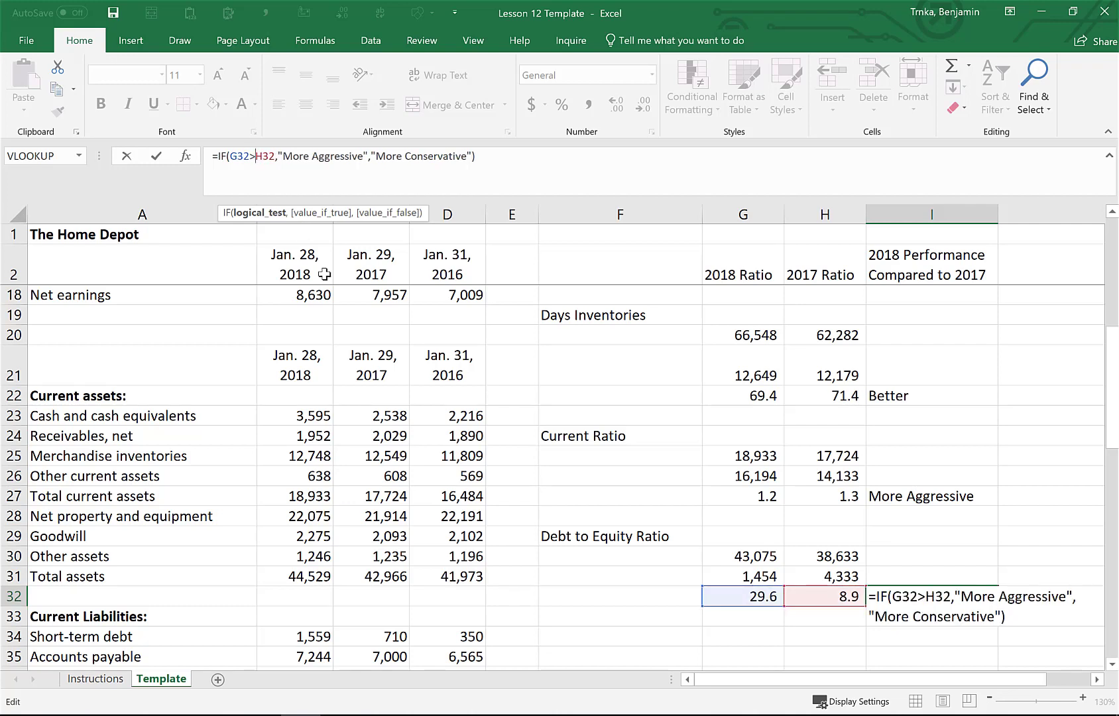
pyautogui.press('Return')
pyautogui.press('Up')
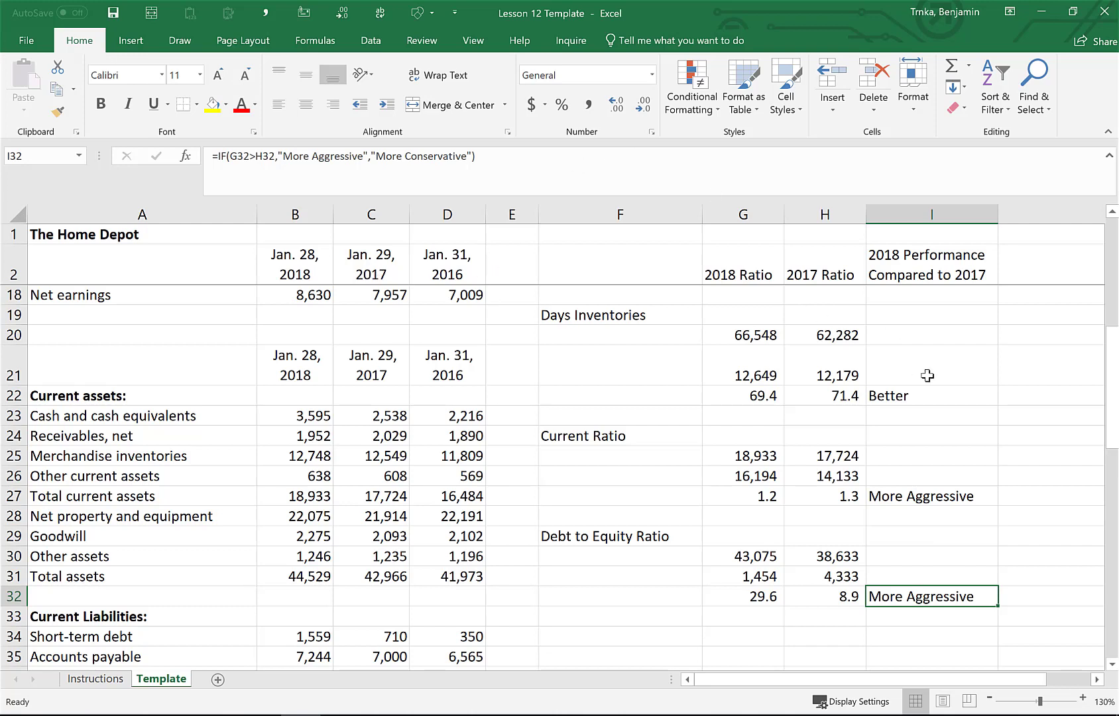
# Fill the I7 comparison cell with red
pyautogui.scroll(5, 927, 375)
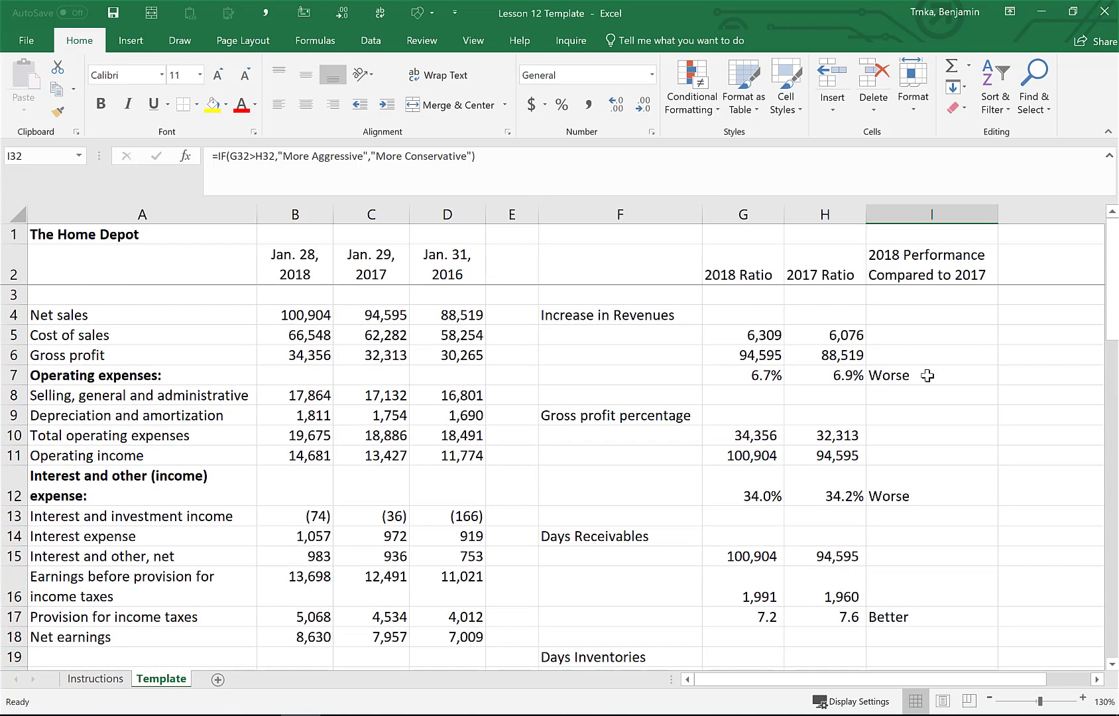
pyautogui.click(927, 375)
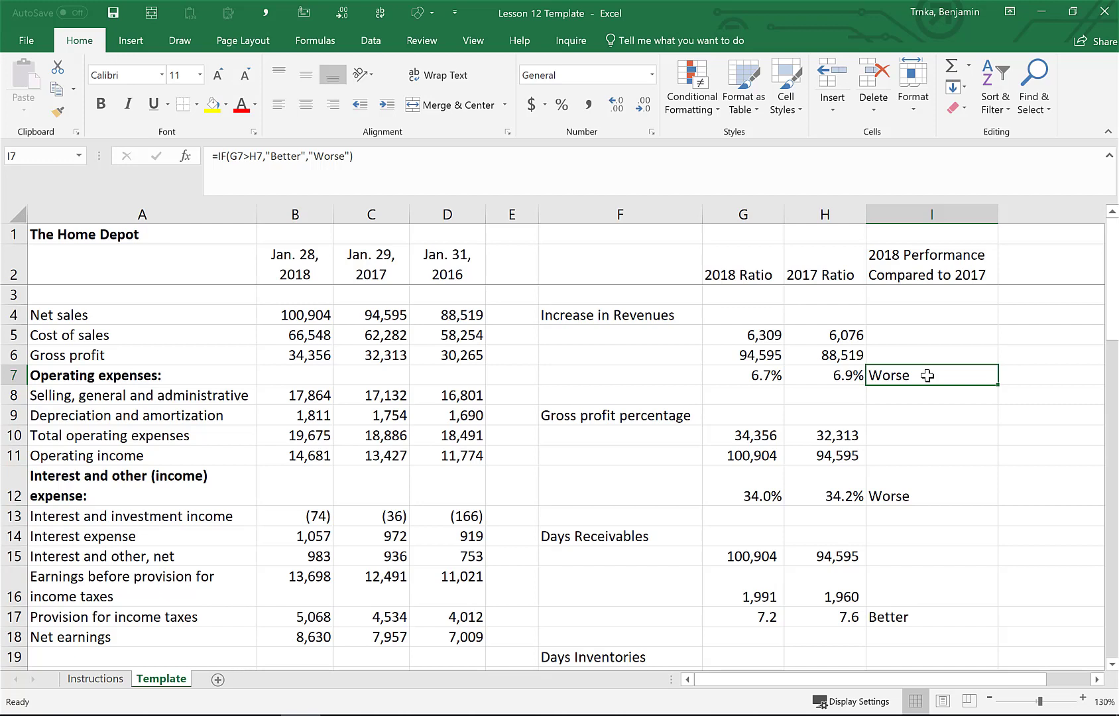
pyautogui.click(226, 105)
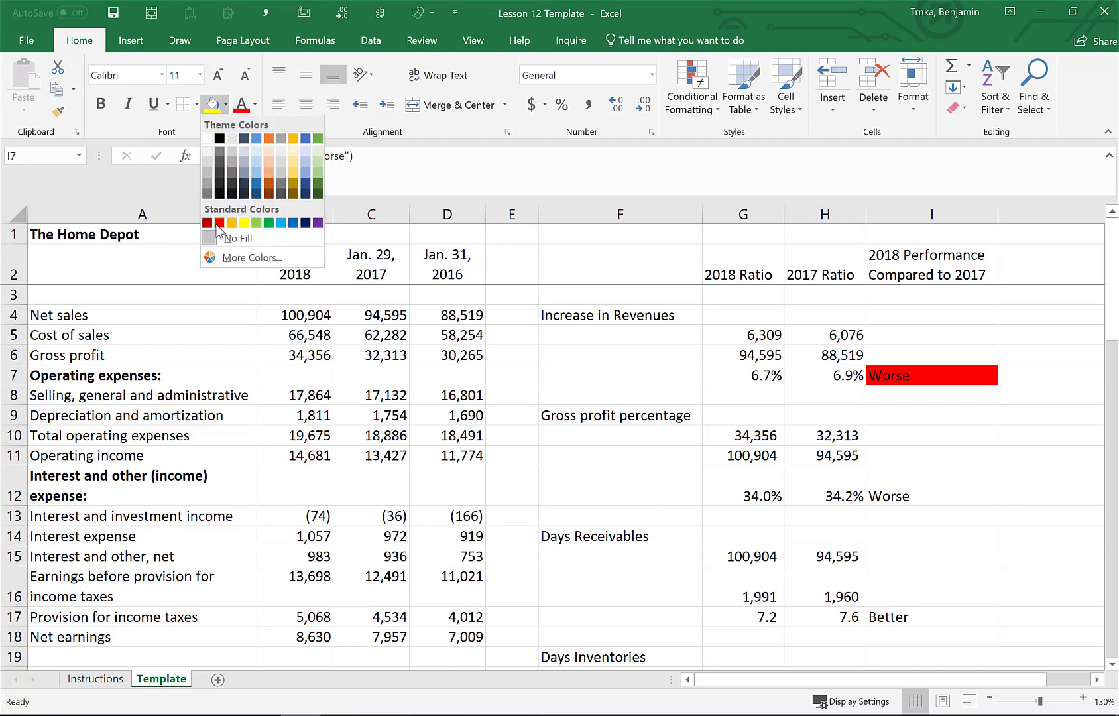
pyautogui.click(219, 224)
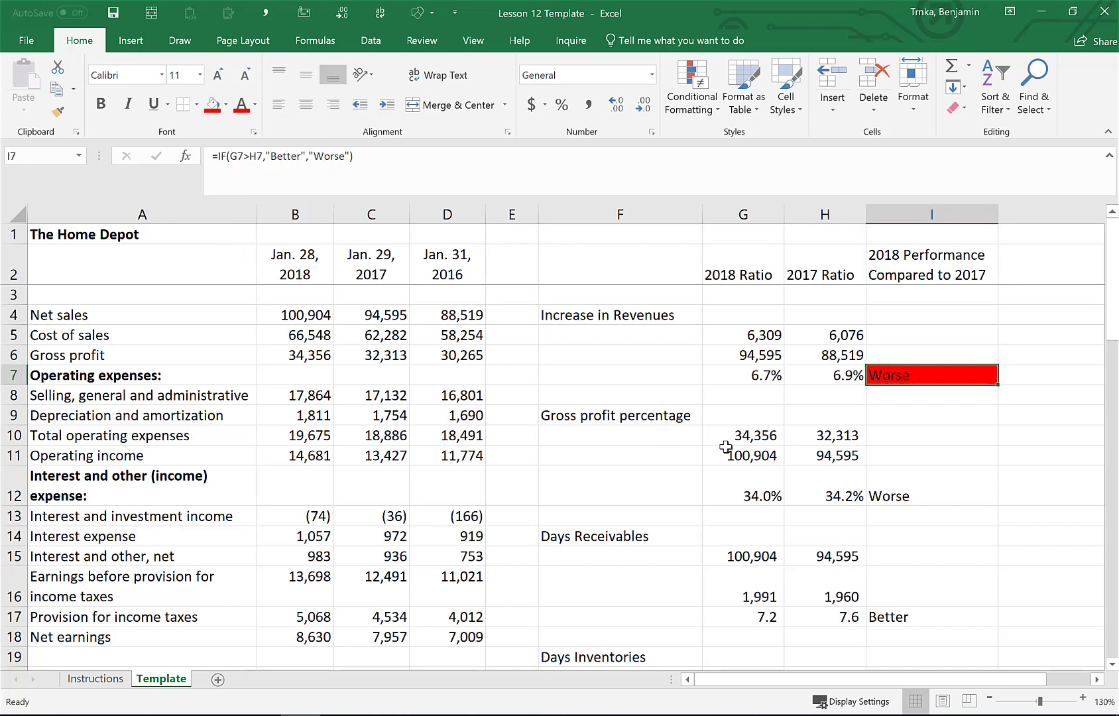
pyautogui.press('Down')
pyautogui.press('Down')
pyautogui.press('Down')
pyautogui.press('Down')
pyautogui.press('Down')
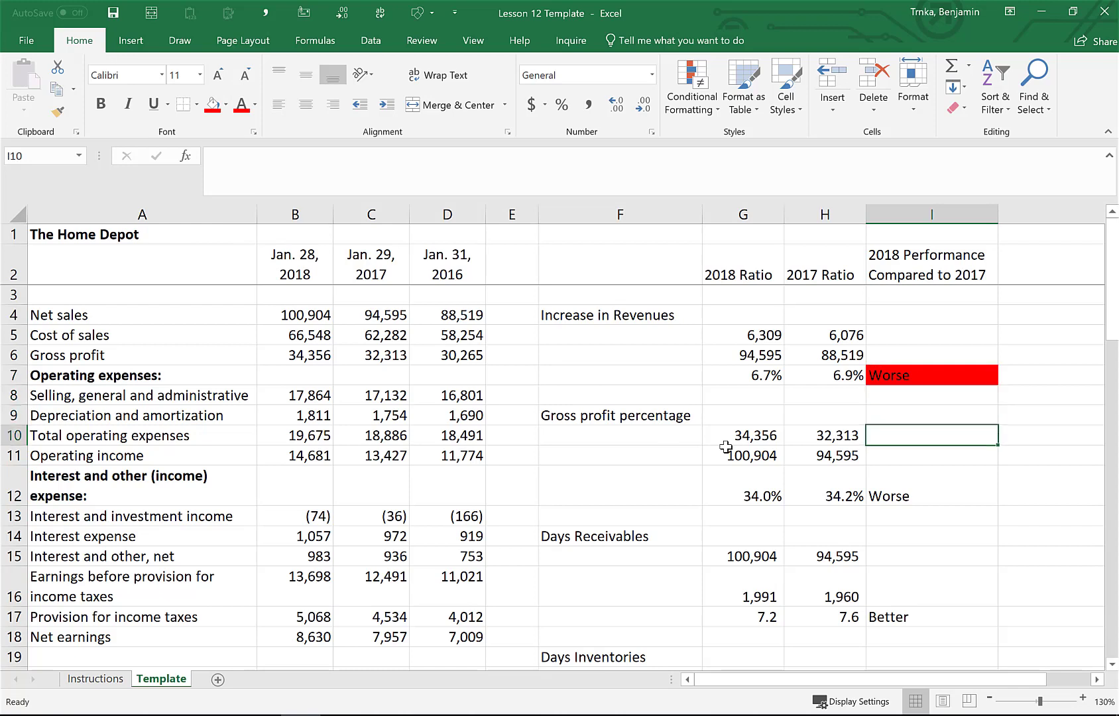
pyautogui.press('Up')
pyautogui.press('Up')
pyautogui.press('Up')
pyautogui.press('Up')
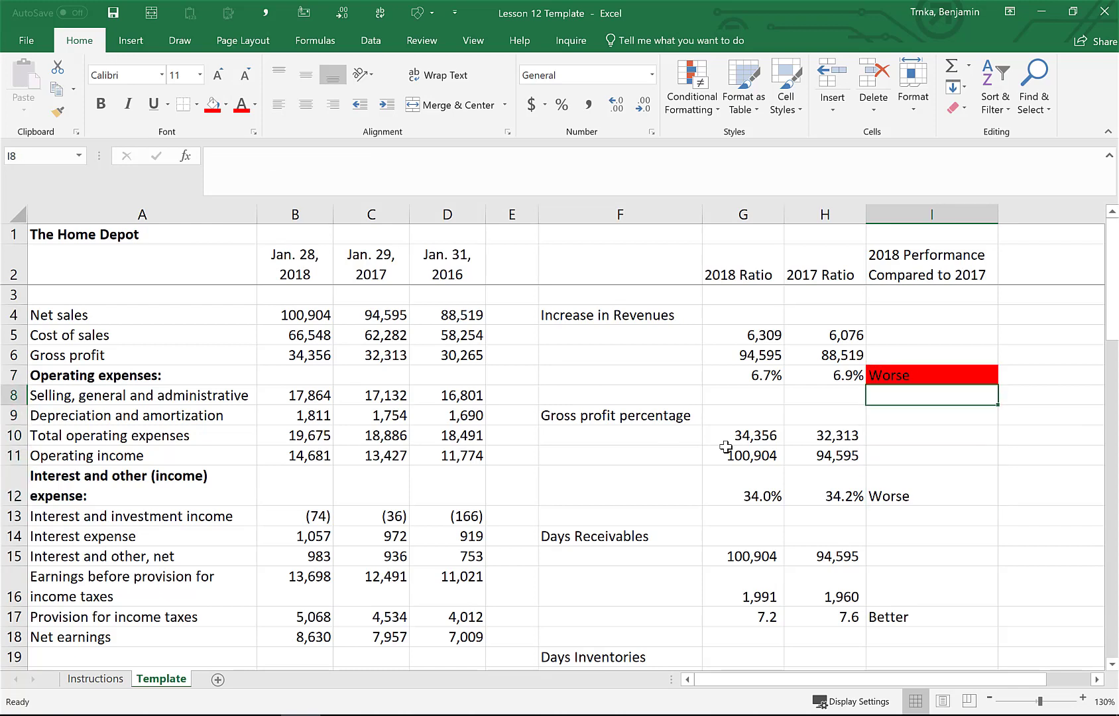
pyautogui.press('Up')
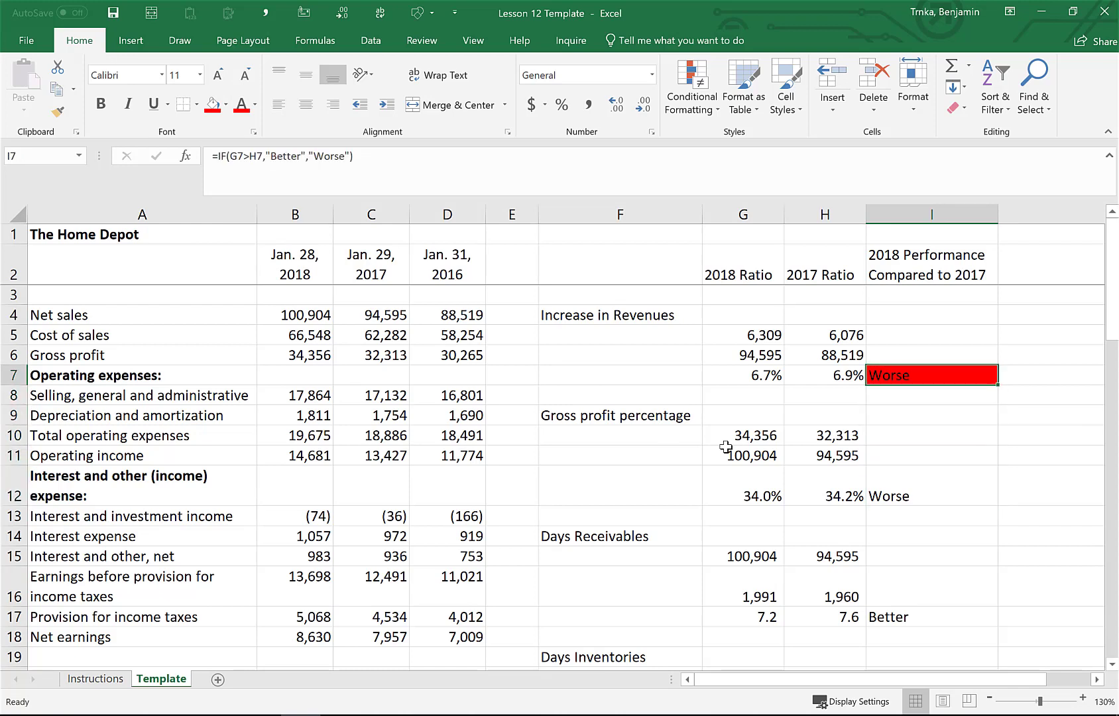
# Temporarily set the 2018 gross margin in G7 to 10% and undo the entry
pyautogui.press('Left')
pyautogui.press('Left')
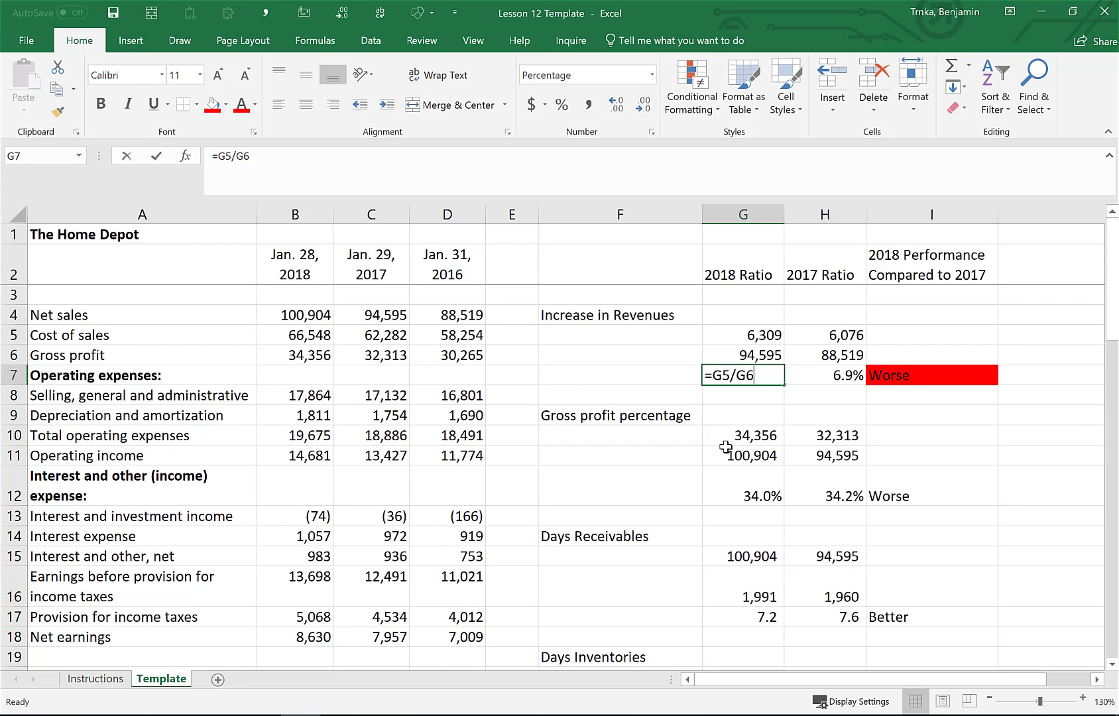
pyautogui.write('10%')
pyautogui.press('Return')
pyautogui.press('Right')
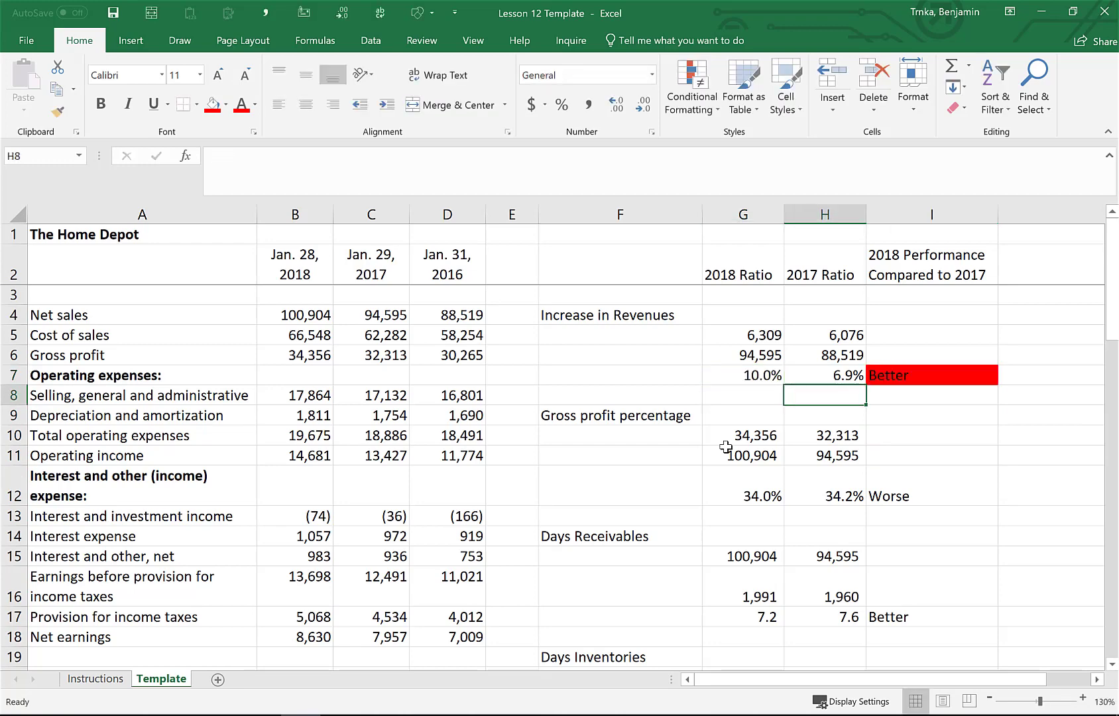
pyautogui.press('Up')
pyautogui.press('Right')
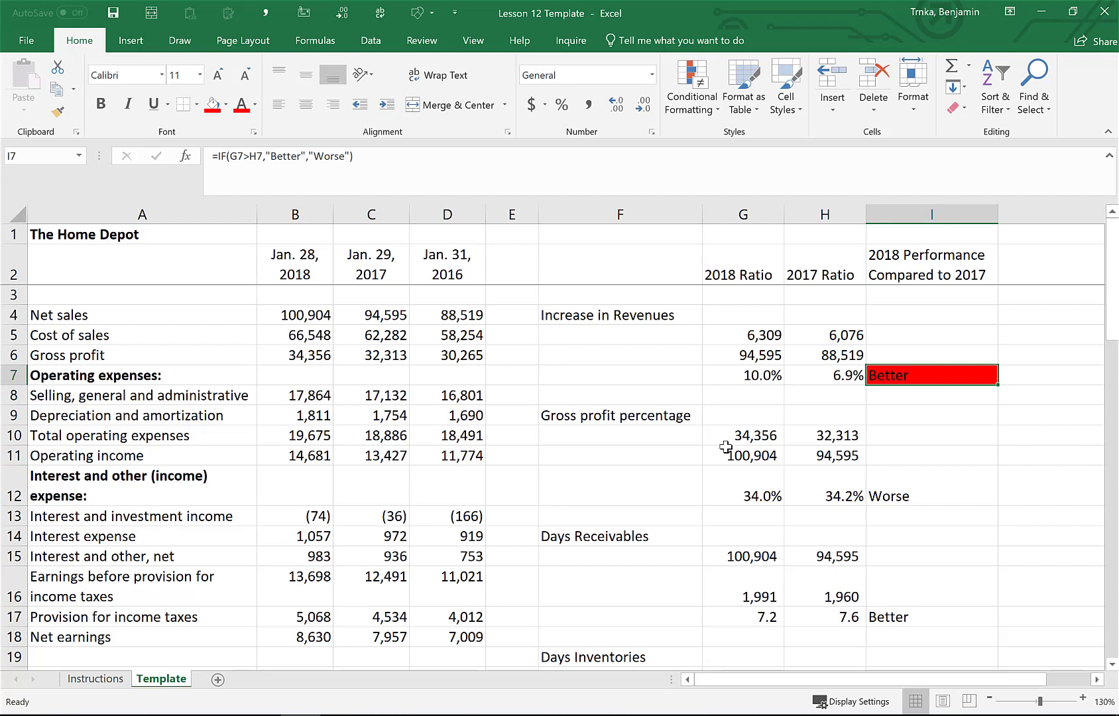
pyautogui.hotkey('ctrl', 'z')
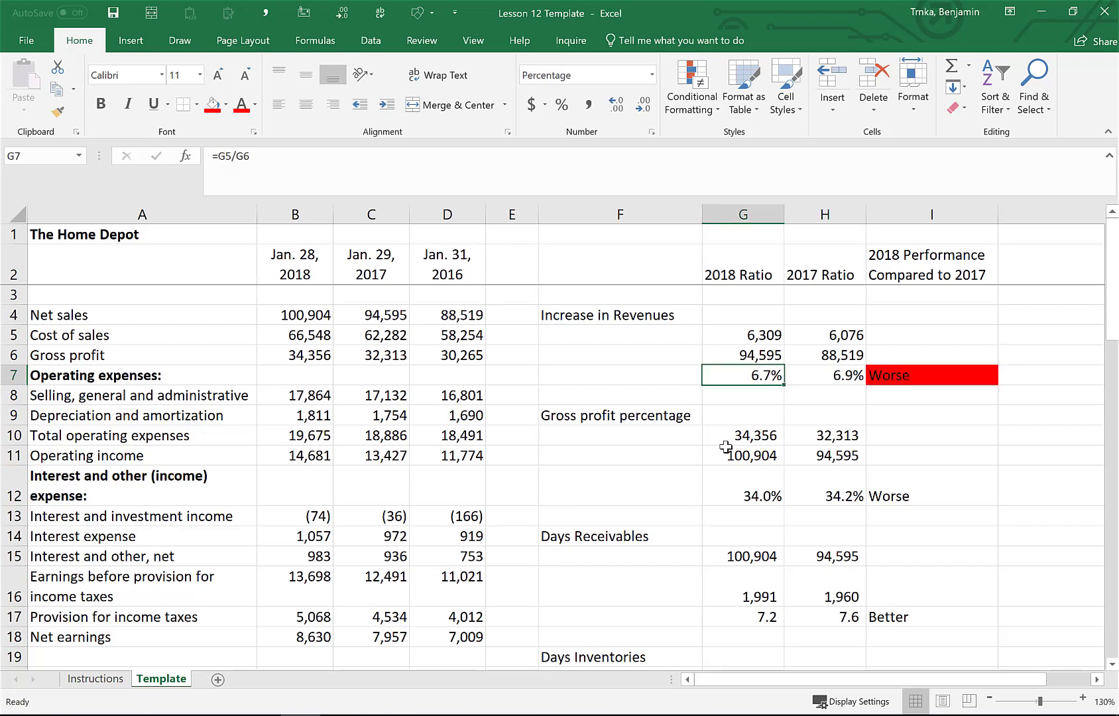
pyautogui.press('Right')
pyautogui.press('Right')
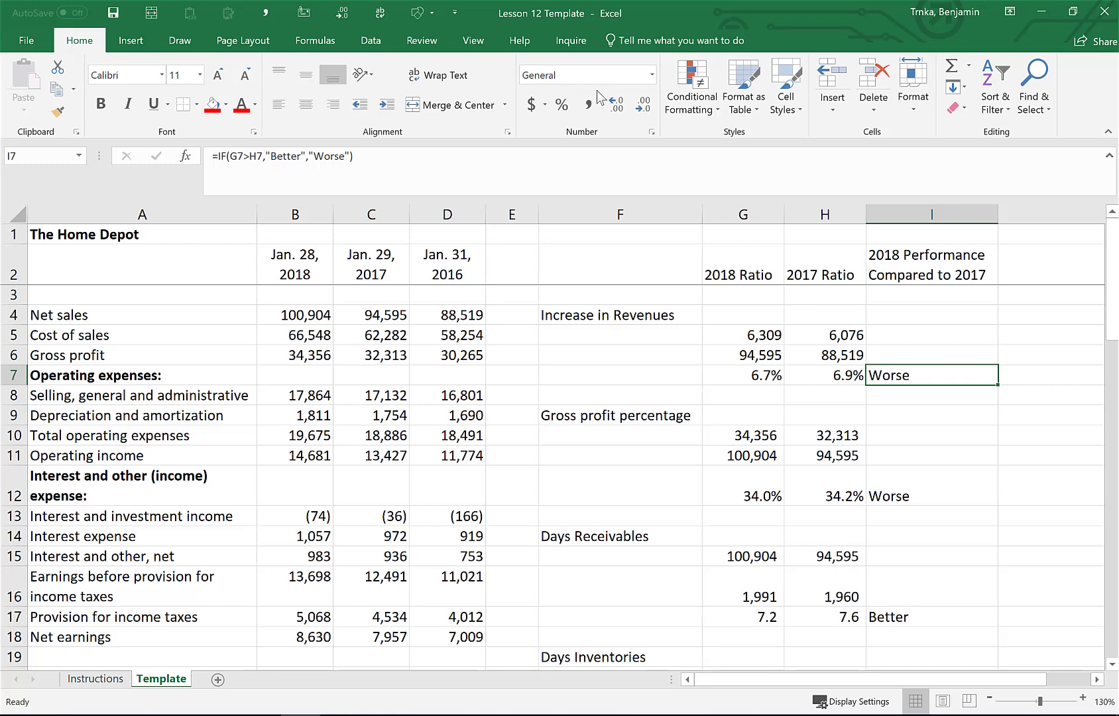
pyautogui.click(690, 110)
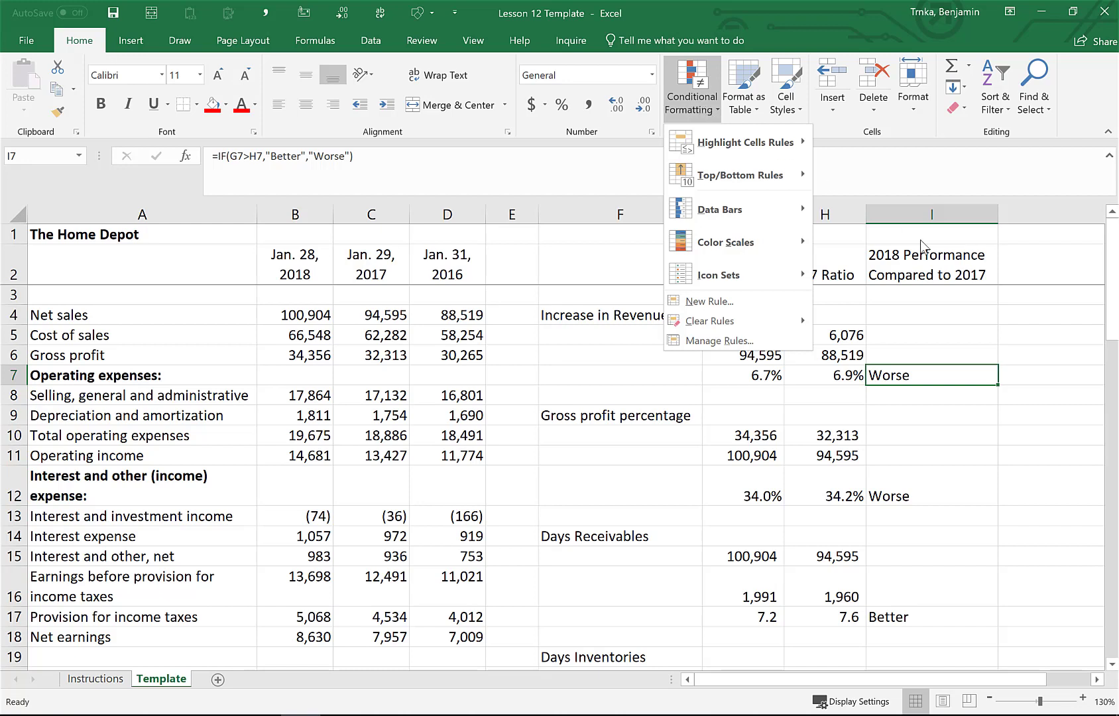
pyautogui.click(943, 343)
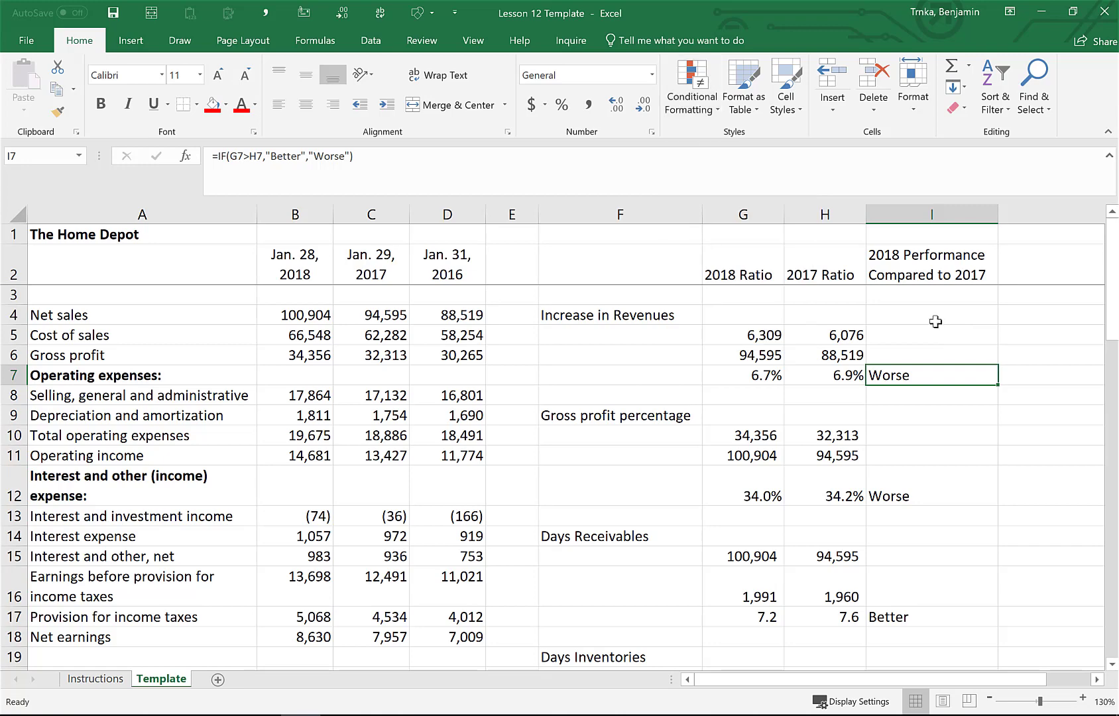
# Add a conditional format to column I highlighting cells containing "Worse" with light red fill and dark red text
pyautogui.click(919, 216)
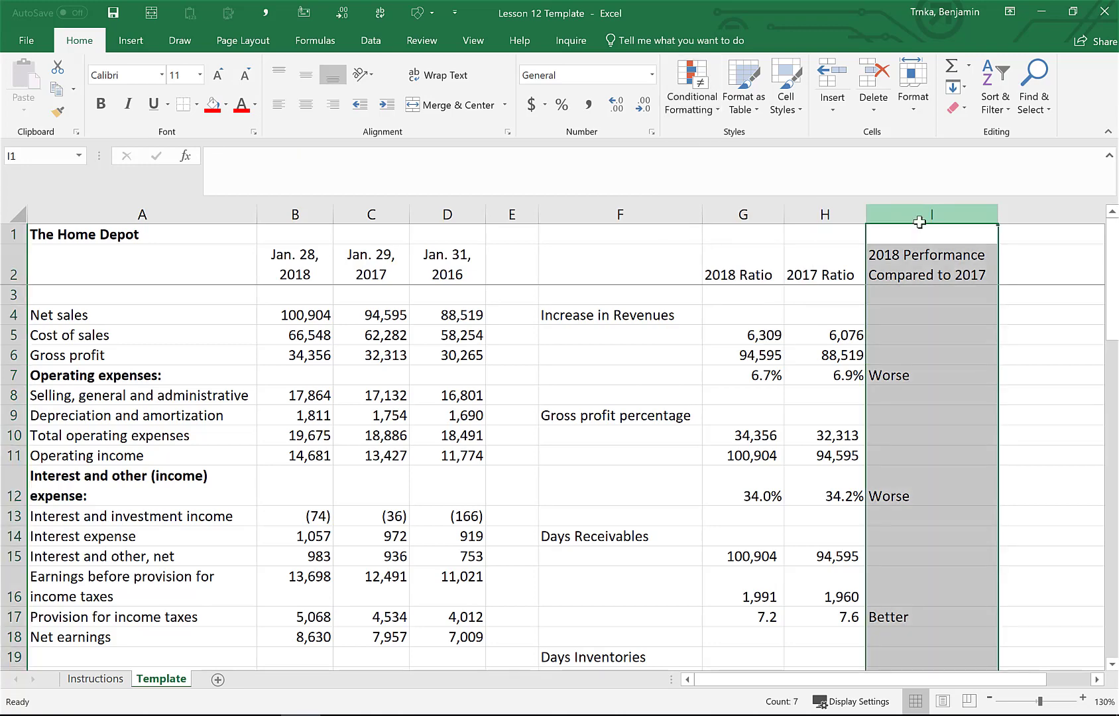
pyautogui.click(707, 105)
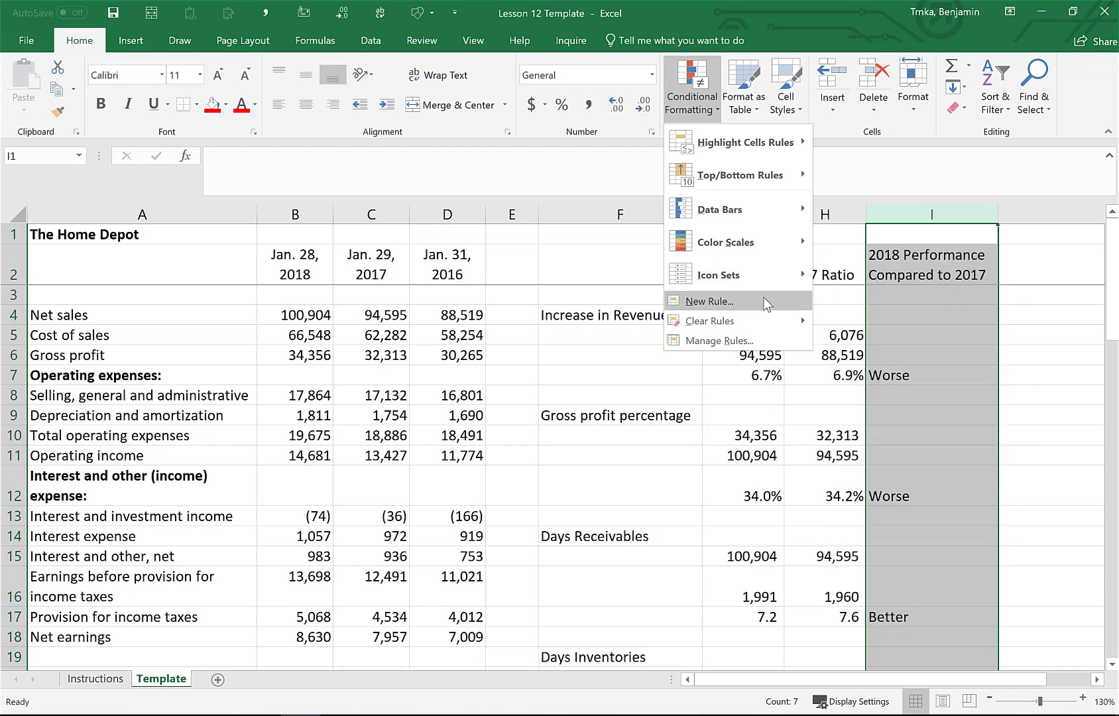
pyautogui.moveTo(772, 276)
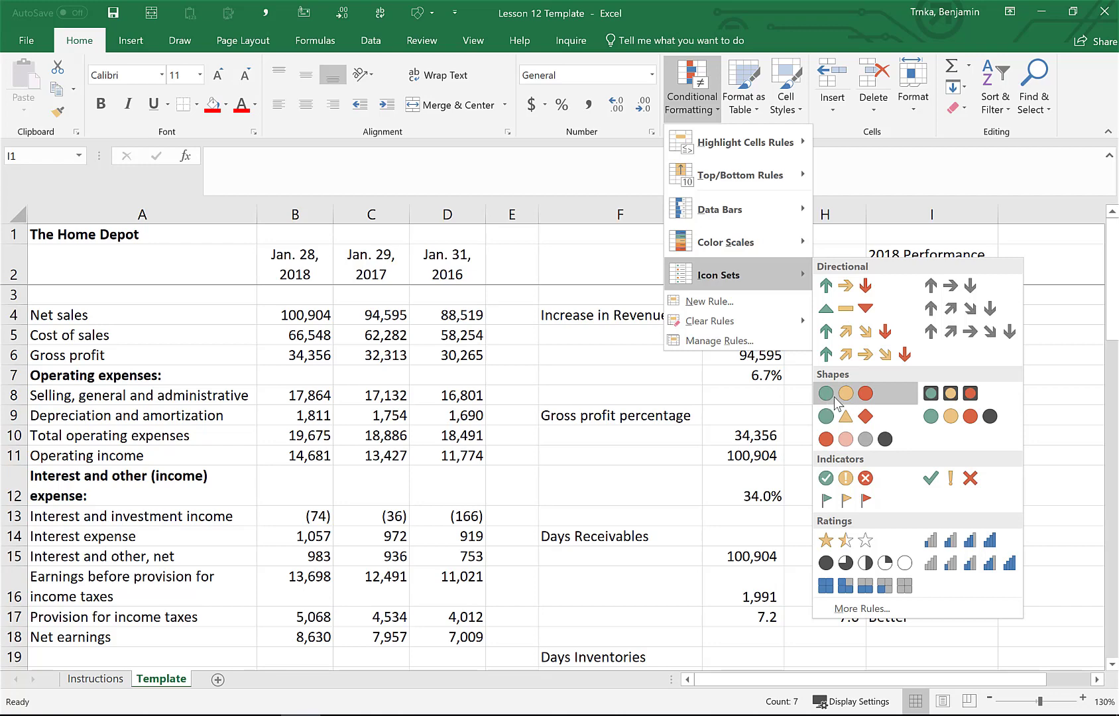
pyautogui.moveTo(774, 239)
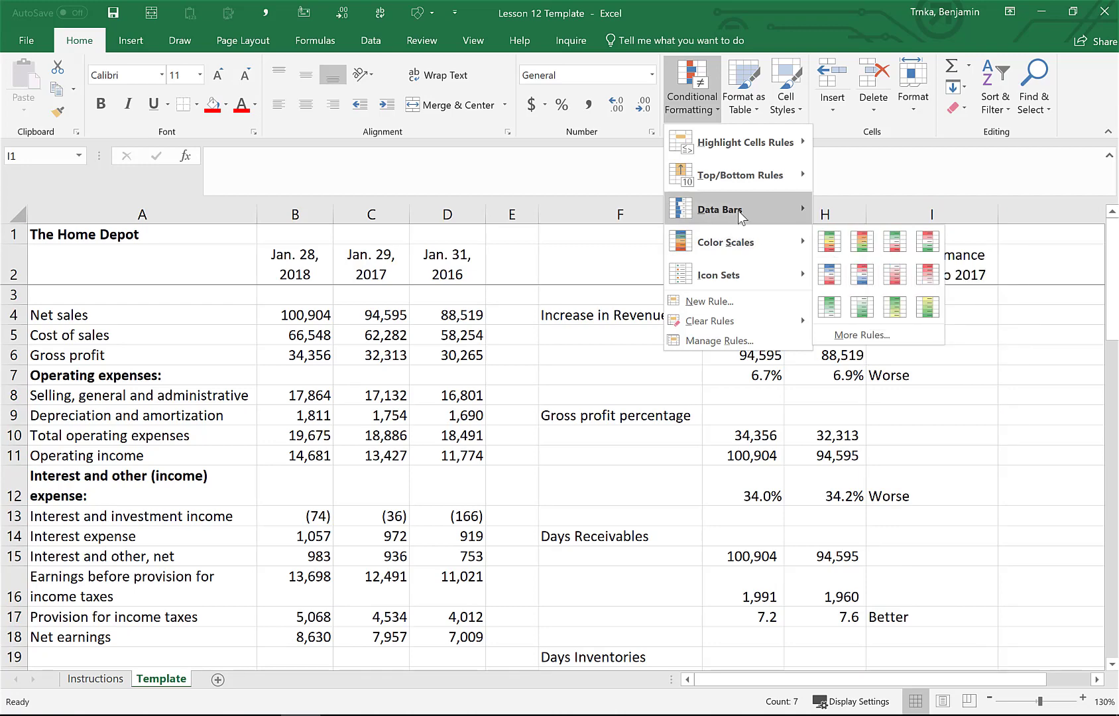
pyautogui.moveTo(742, 218)
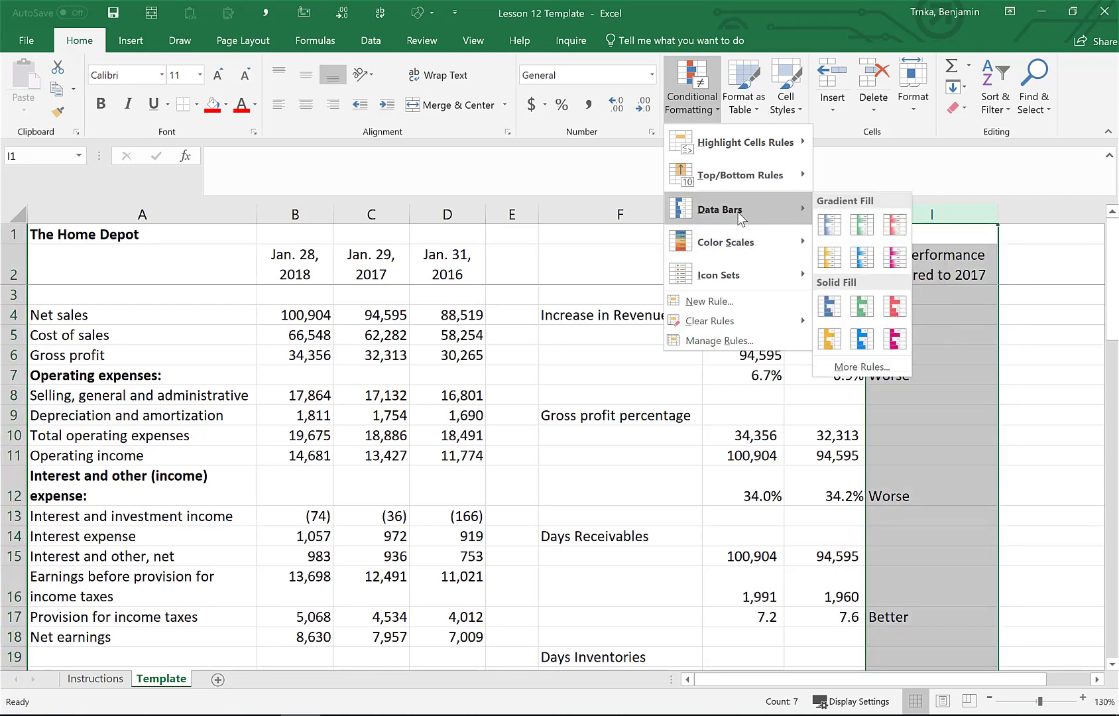
pyautogui.moveTo(758, 187)
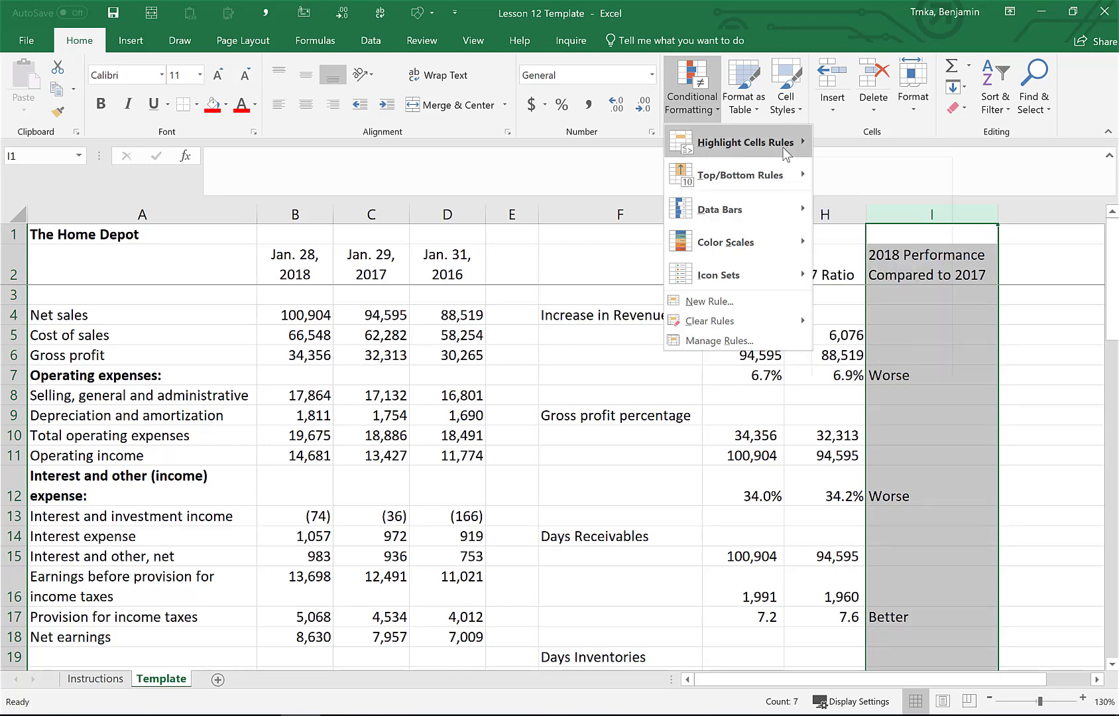
pyautogui.moveTo(787, 154)
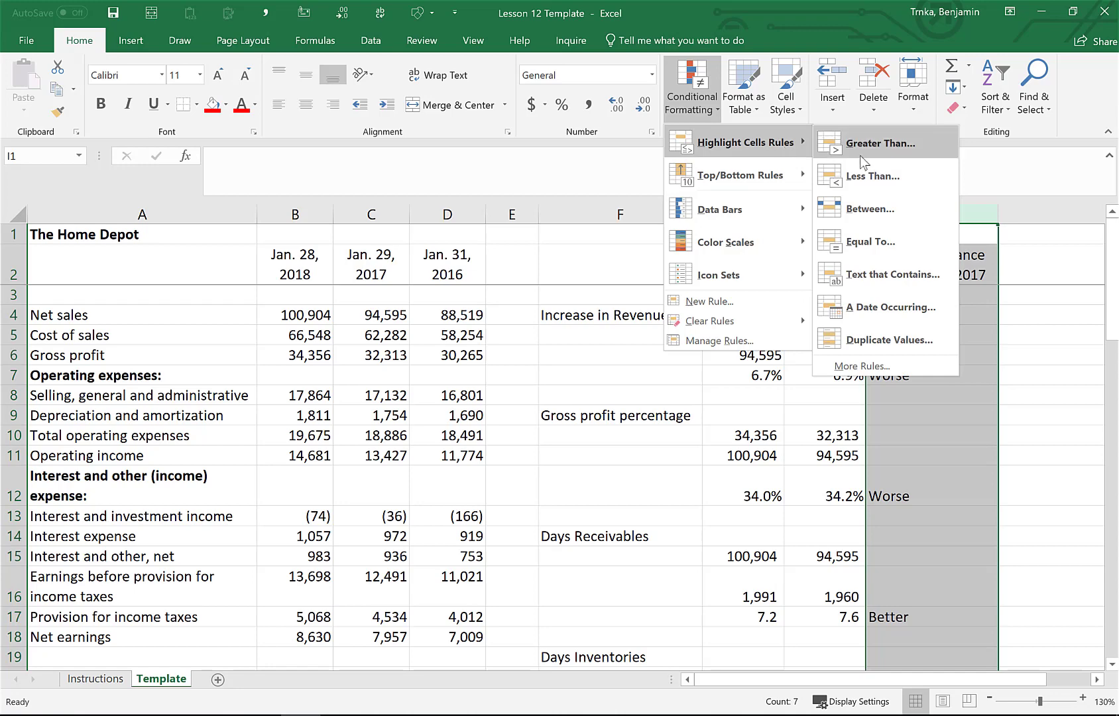
pyautogui.click(923, 275)
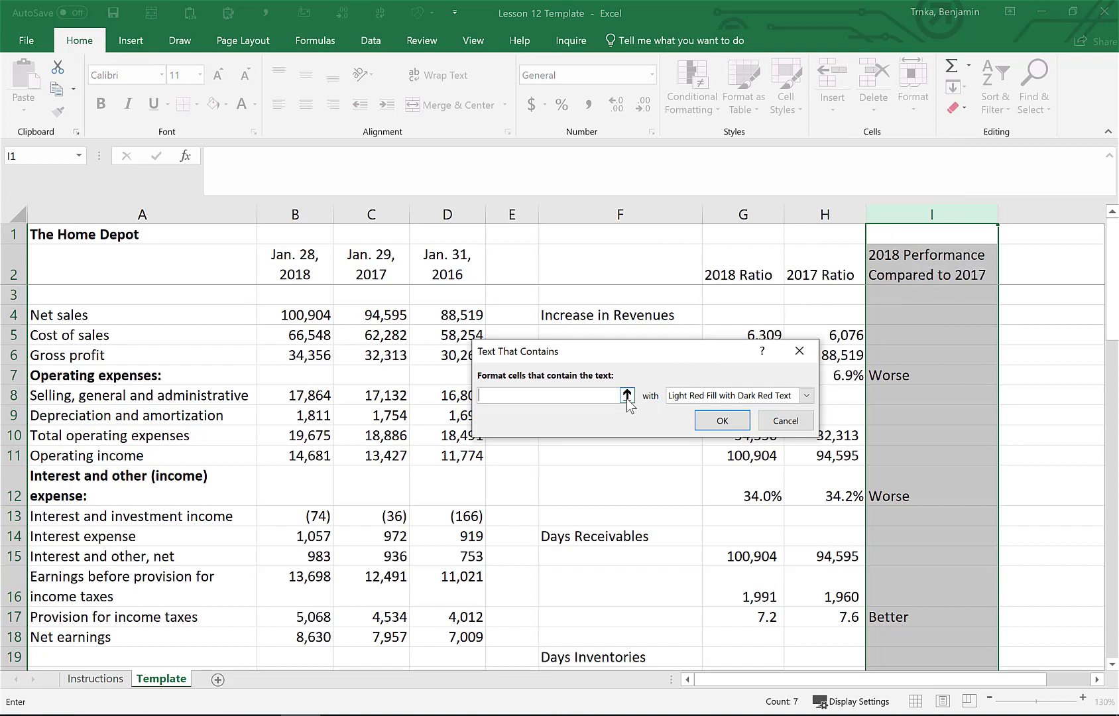
pyautogui.write('Worse')
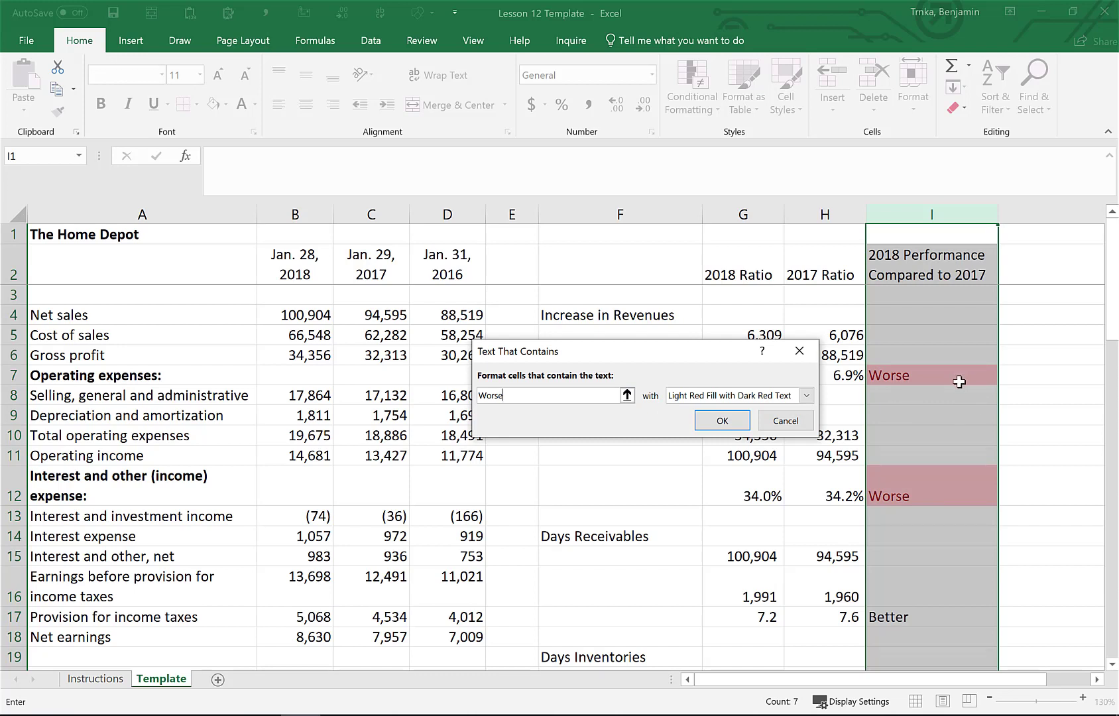
pyautogui.click(807, 396)
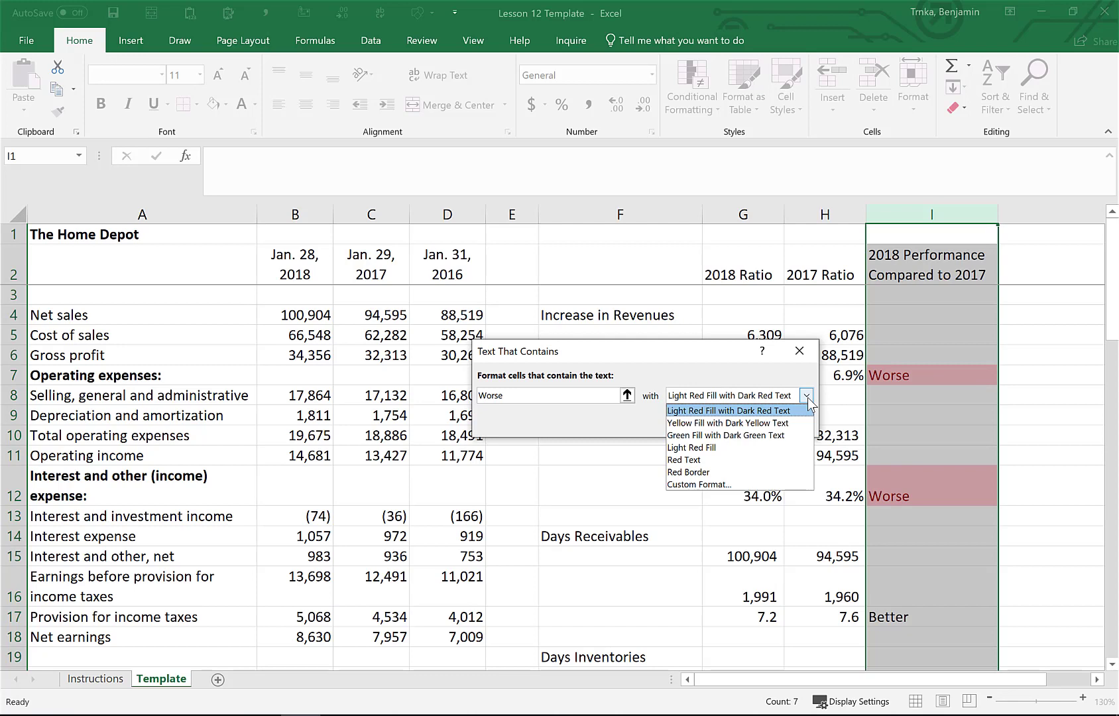
pyautogui.click(766, 436)
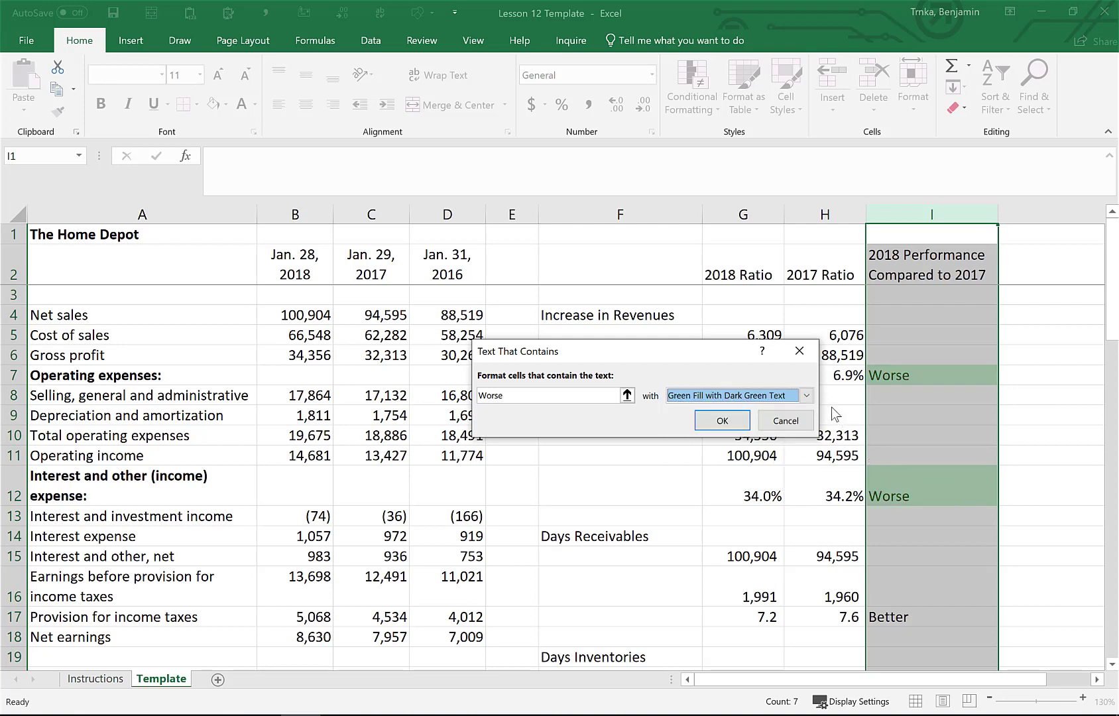
pyautogui.click(806, 396)
pyautogui.click(789, 405)
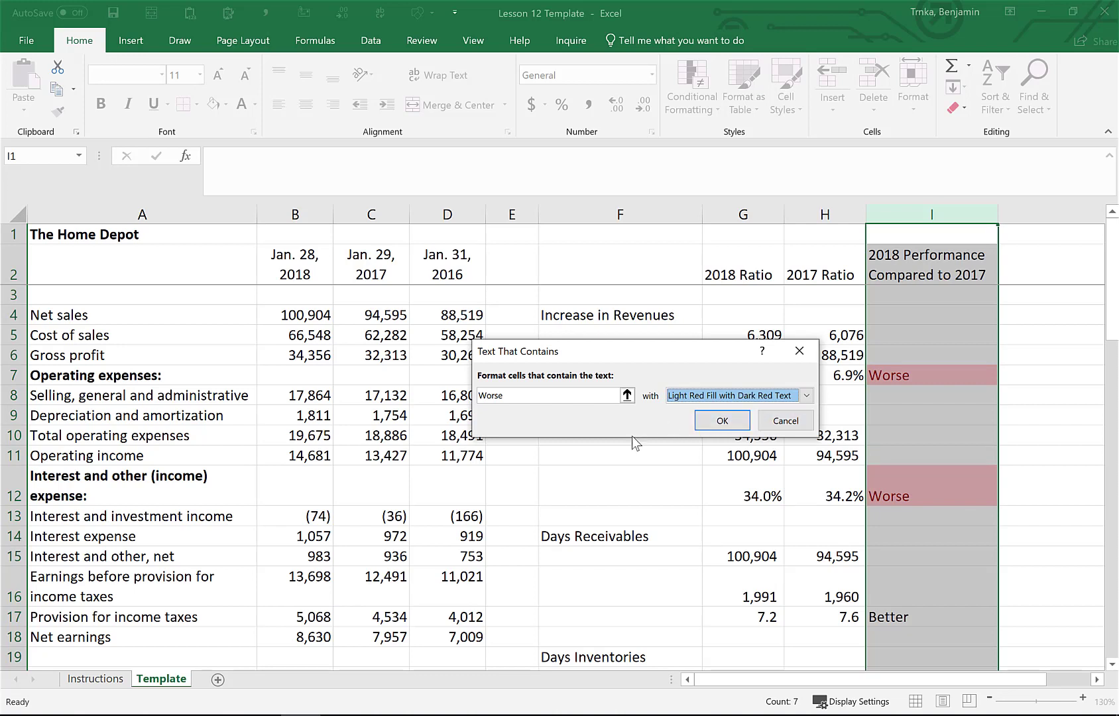
pyautogui.click(722, 425)
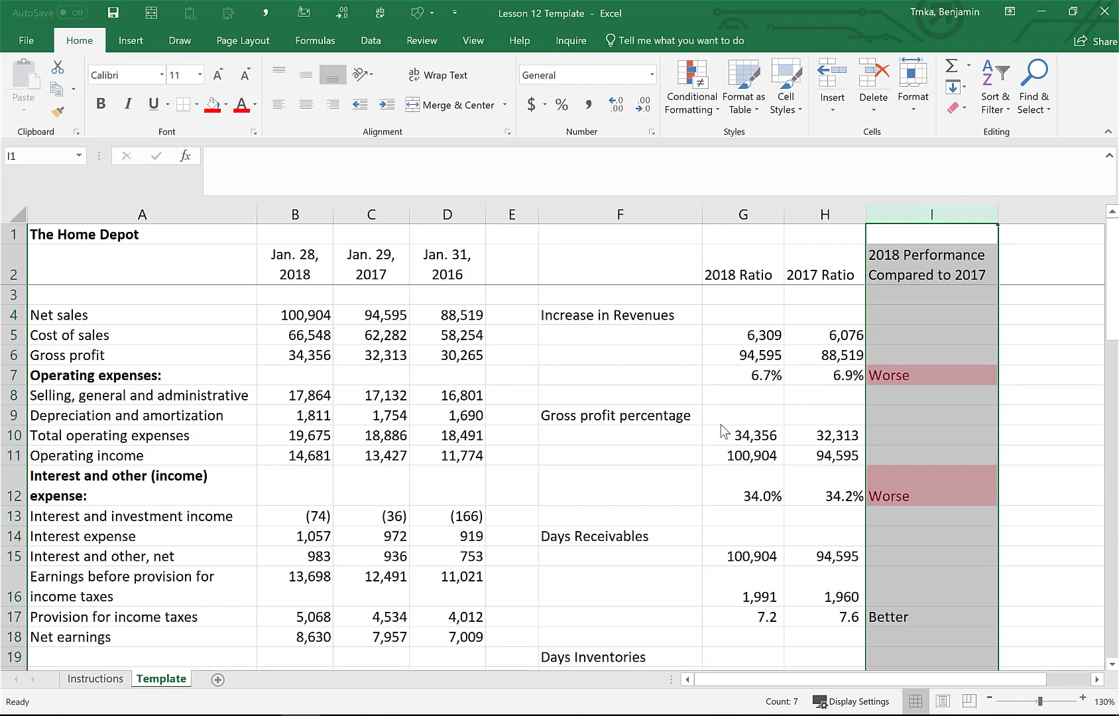
# Add a rule highlighting column I cells containing "Better" with green fill and dark green text
pyautogui.scroll(-2, 725, 431)
pyautogui.scroll(2, 726, 432)
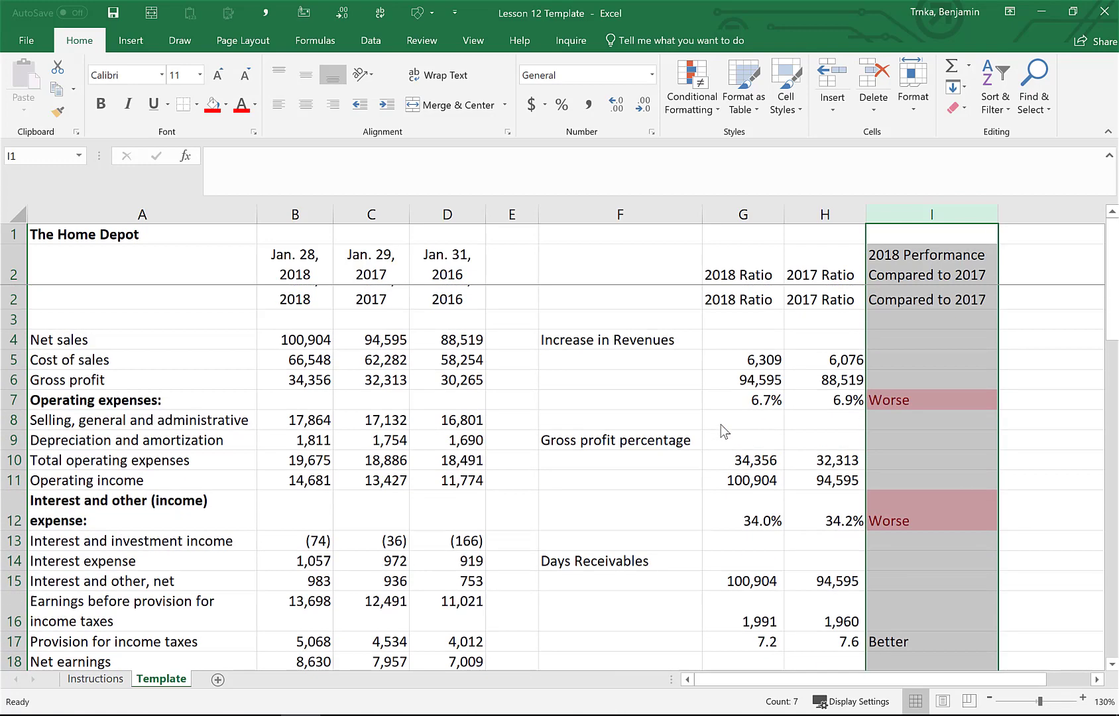
pyautogui.click(700, 105)
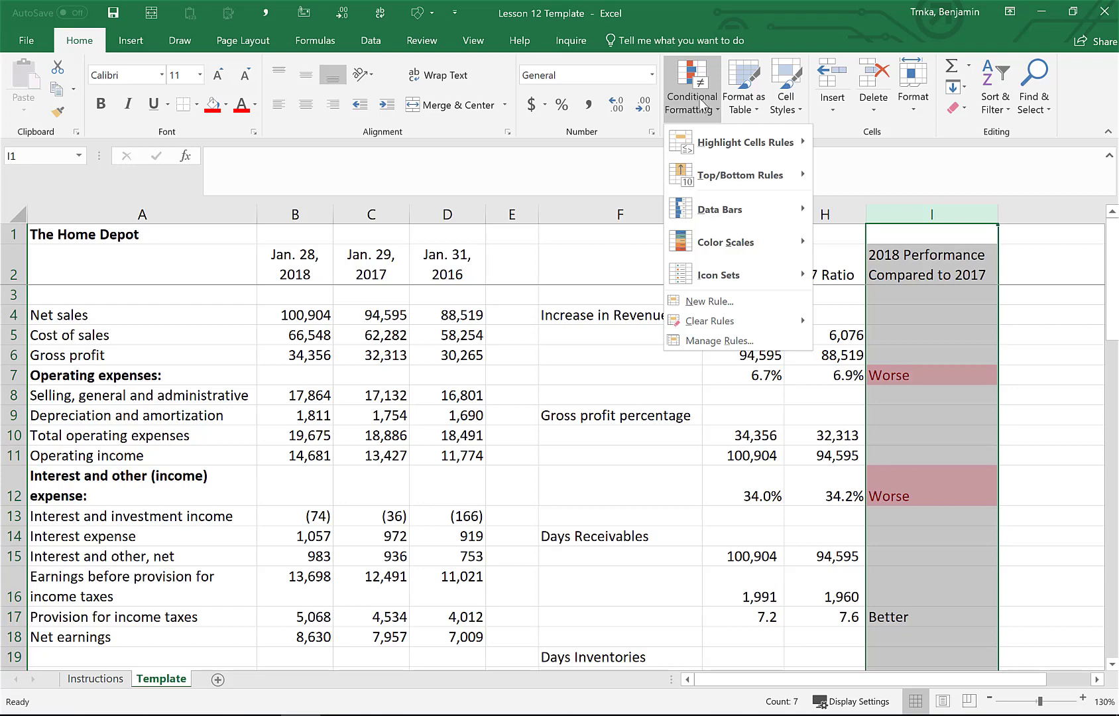
pyautogui.moveTo(777, 149)
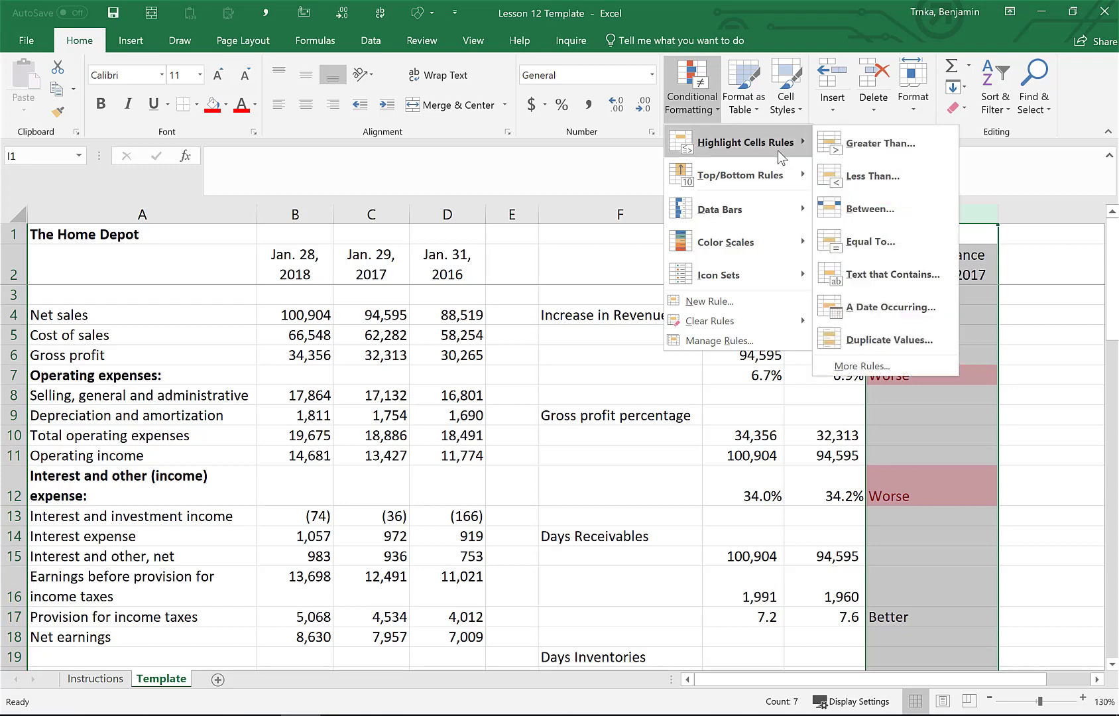
pyautogui.click(903, 274)
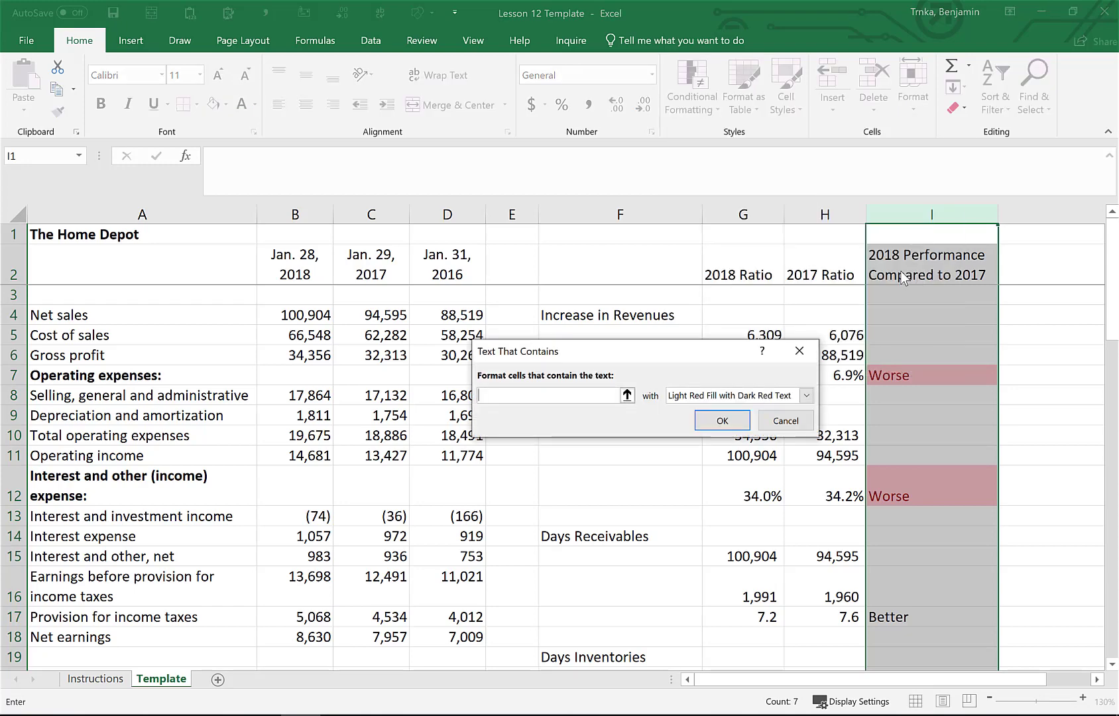
pyautogui.write('Better')
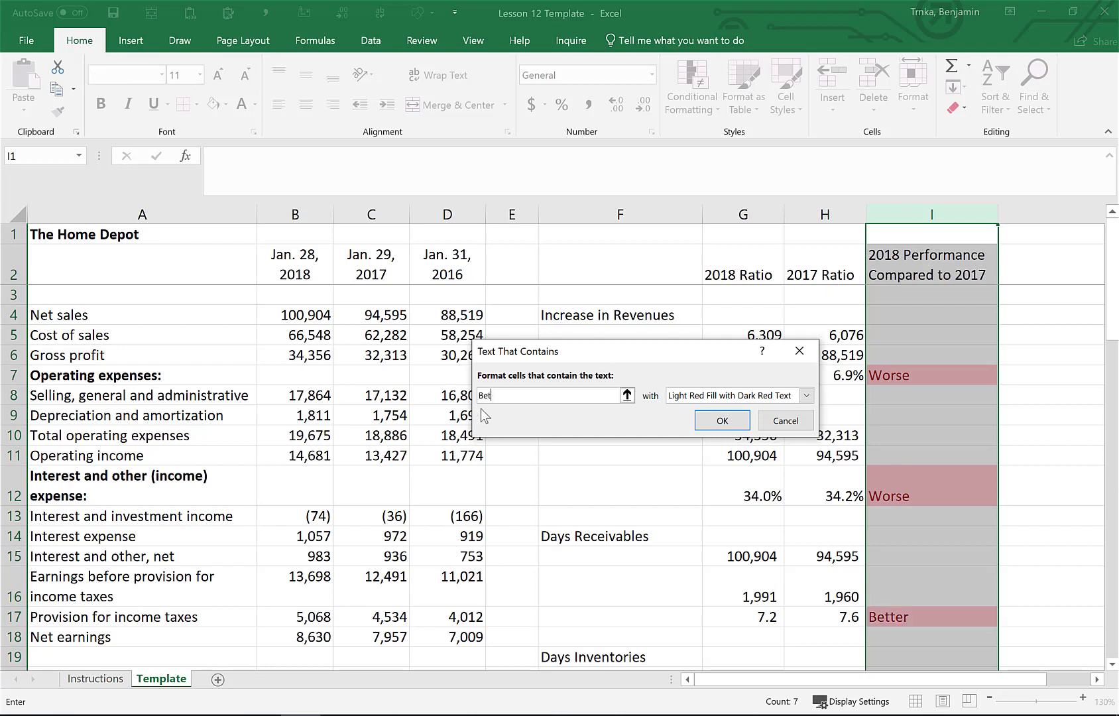
pyautogui.click(806, 396)
pyautogui.click(769, 435)
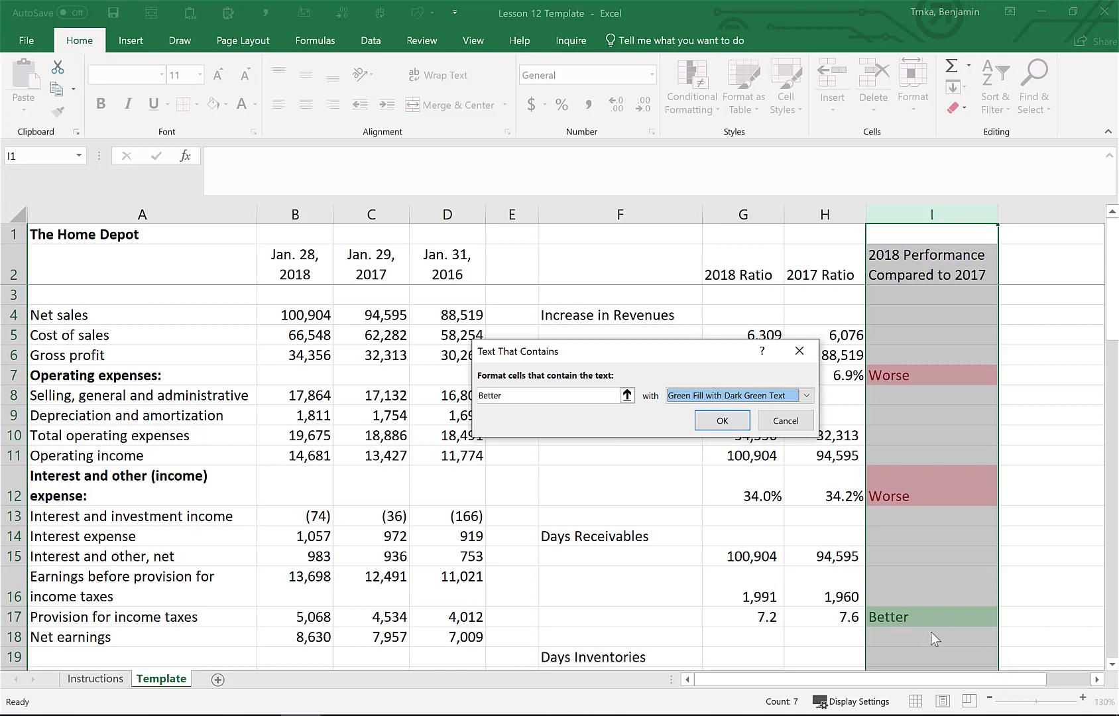
pyautogui.press('Return')
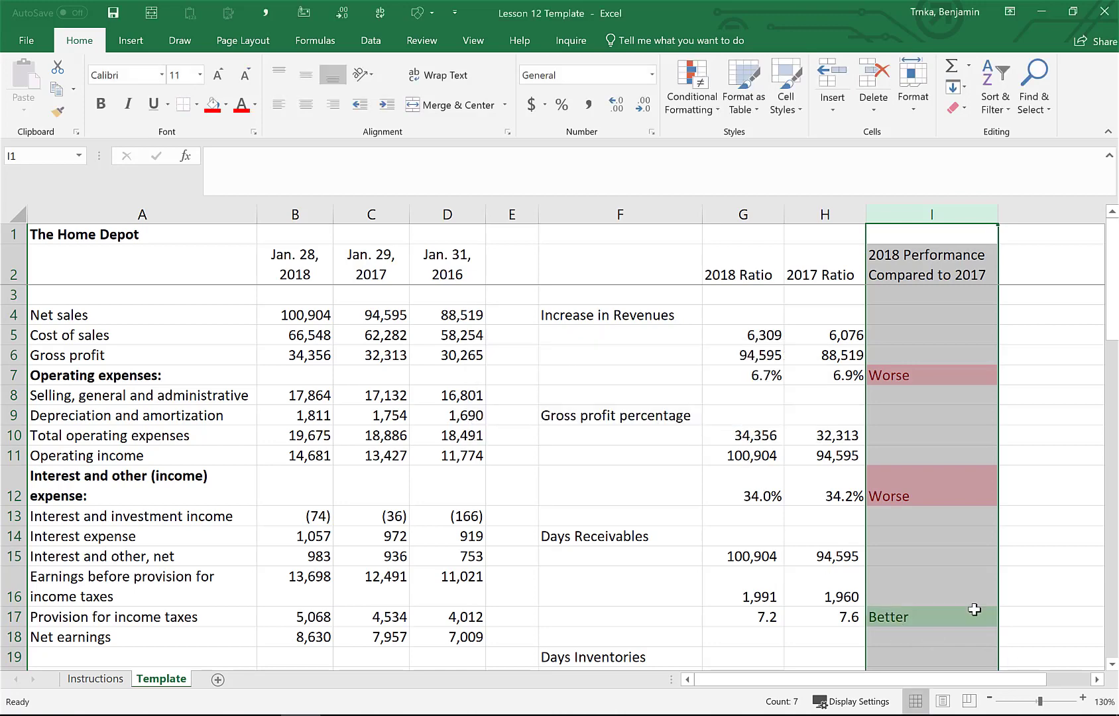
# Add a rule highlighting column I cells containing "More Aggressive" with light red fill and dark red text
pyautogui.scroll(-1, 974, 609)
pyautogui.scroll(-4, 975, 609)
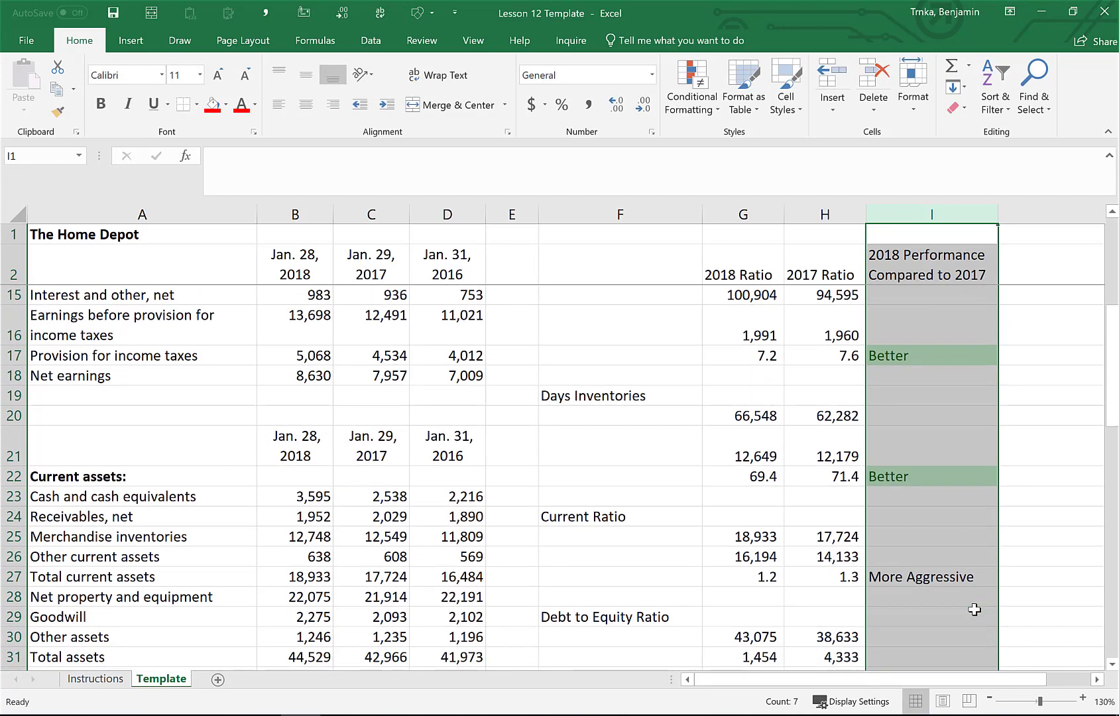
pyautogui.scroll(-3, 974, 610)
pyautogui.scroll(3, 974, 609)
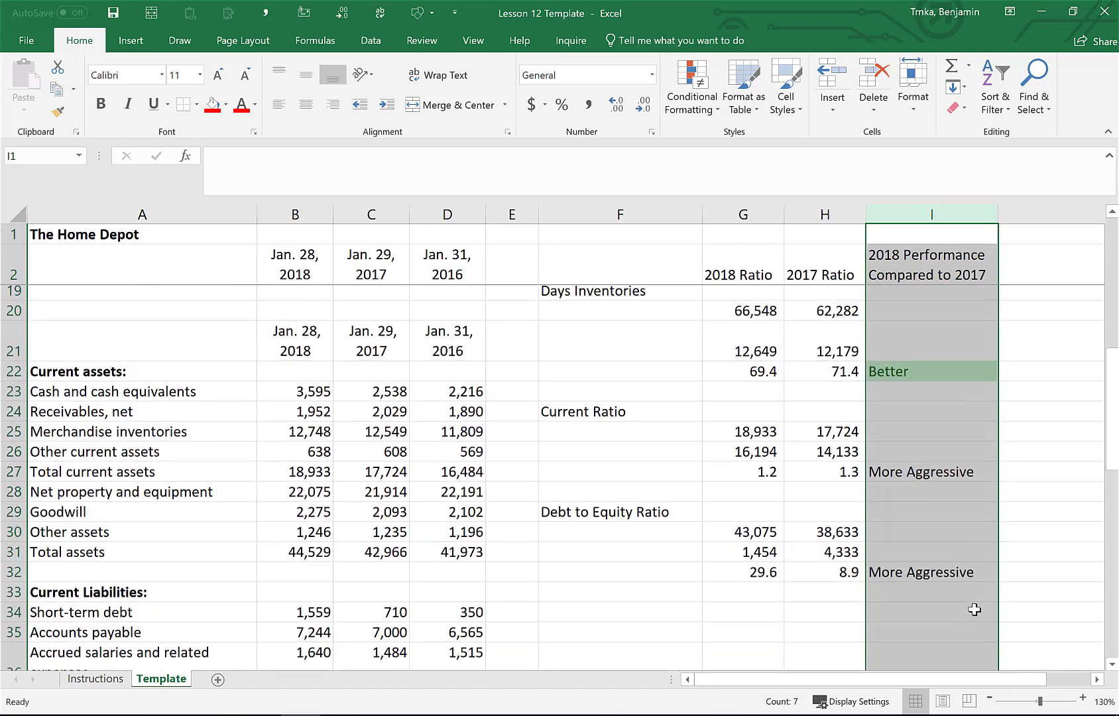
pyautogui.click(707, 110)
pyautogui.moveTo(722, 142)
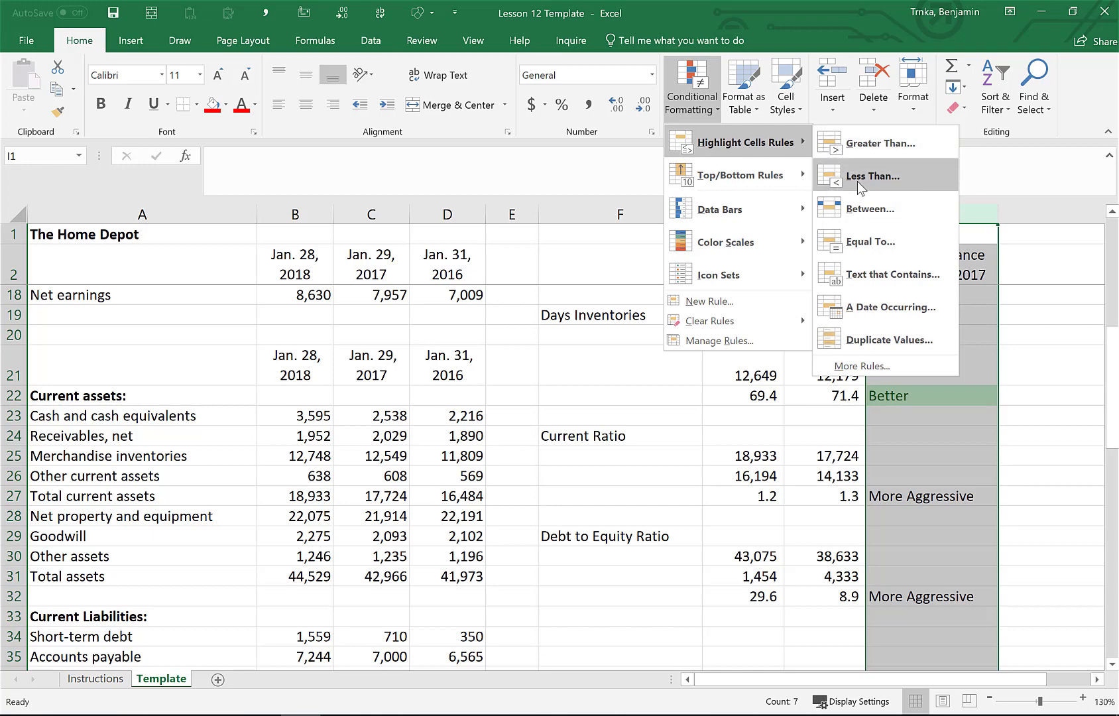
pyautogui.click(896, 282)
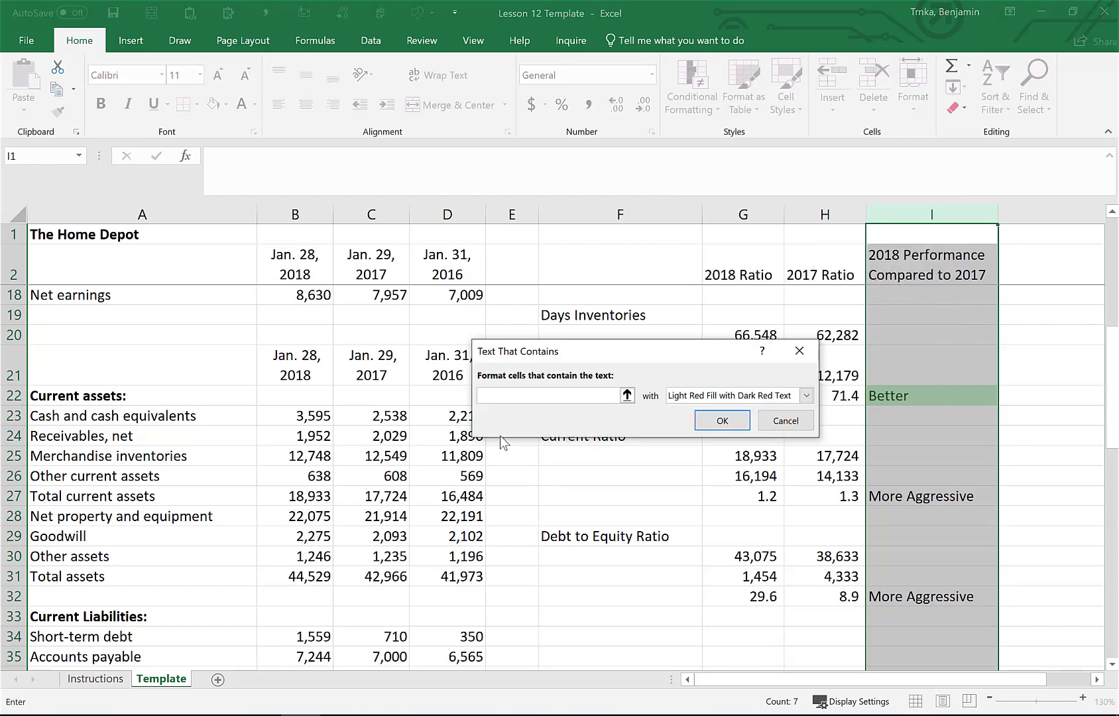
pyautogui.write('Mo')
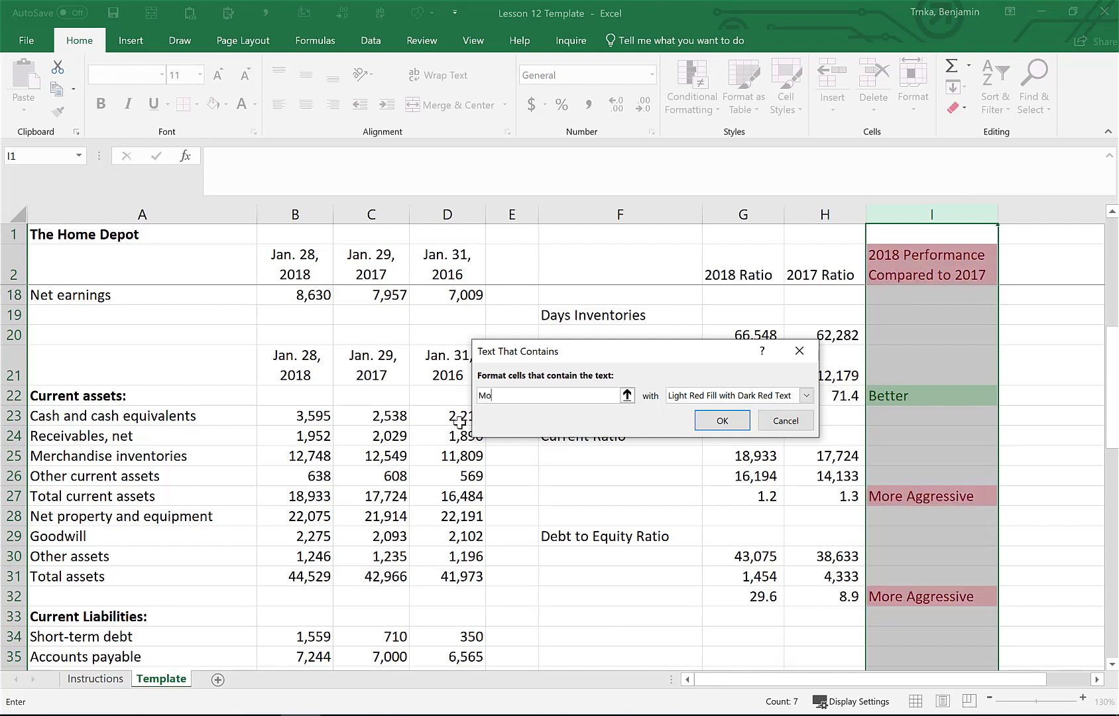
pyautogui.write('re Aggressive')
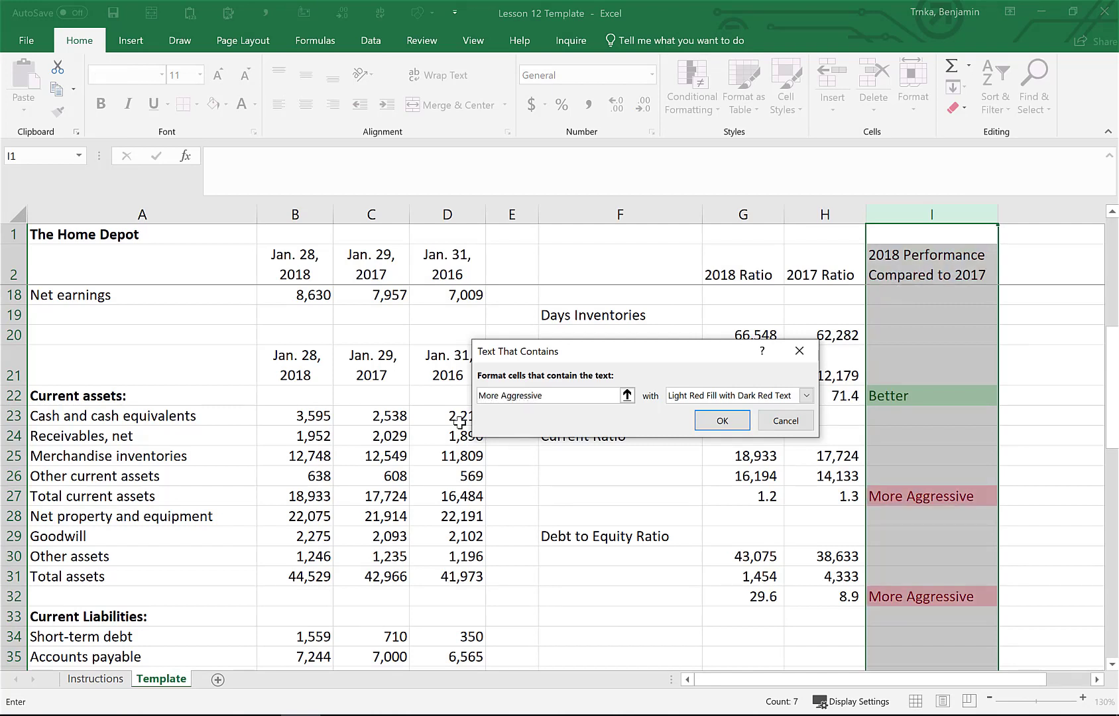
pyautogui.click(806, 396)
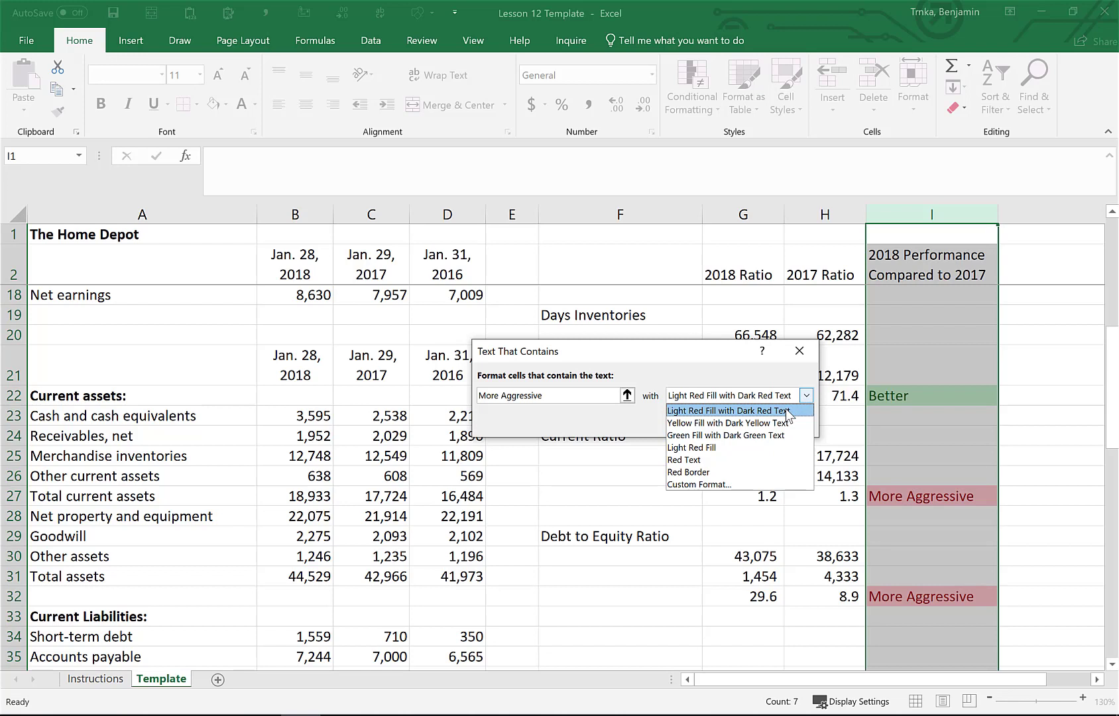
pyautogui.click(788, 411)
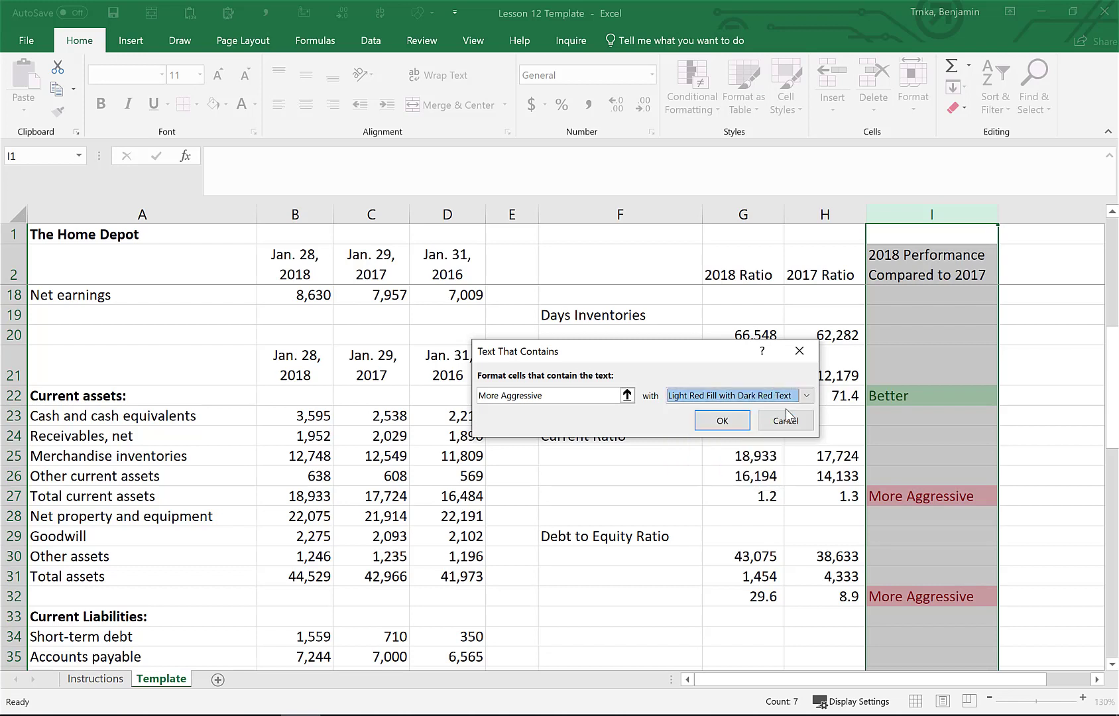
pyautogui.click(737, 422)
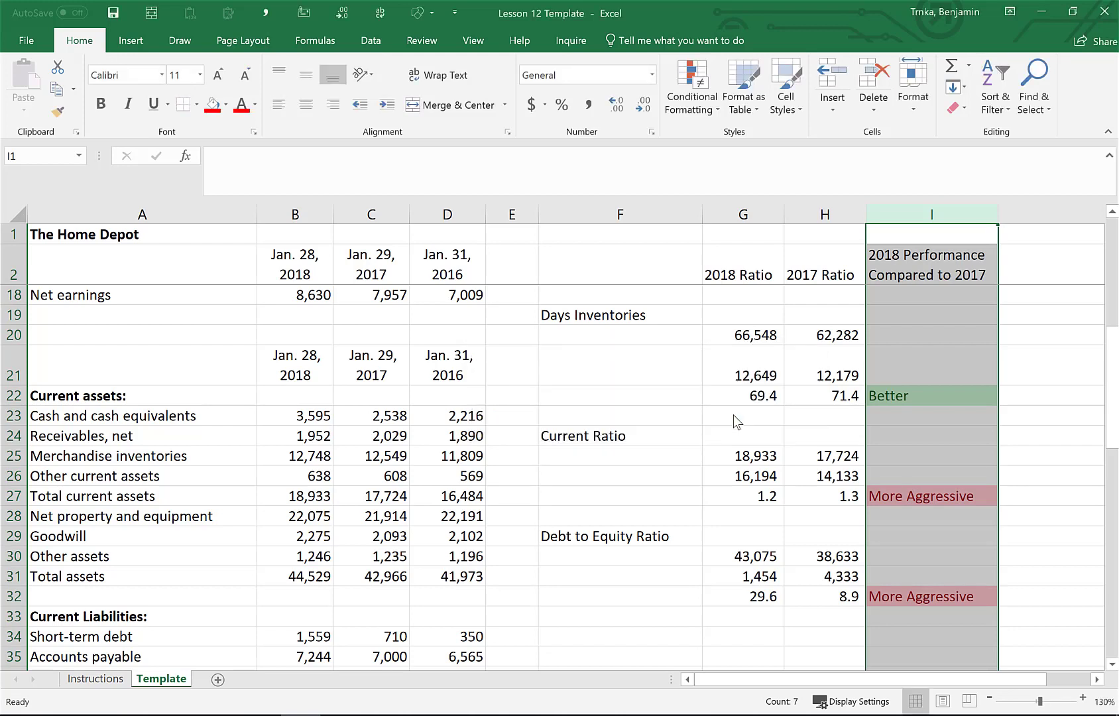
# Add a conditional format to column I highlighting cells containing "More Conservative" with a custom light blue fill
pyautogui.click(754, 500)
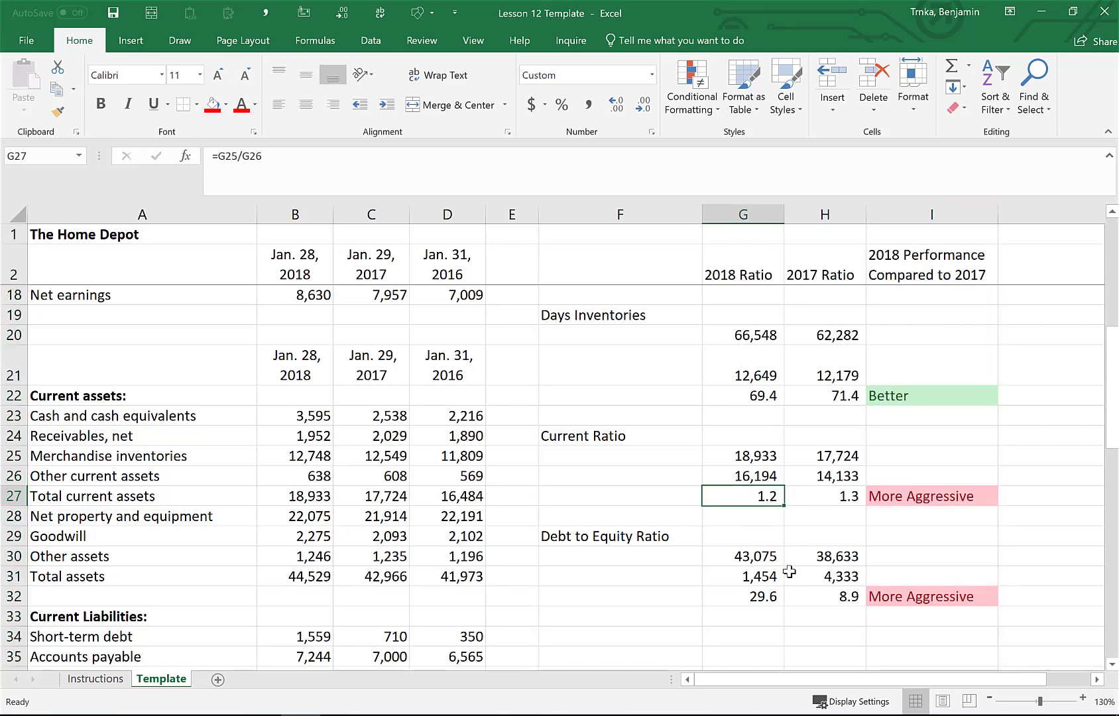
pyautogui.click(908, 215)
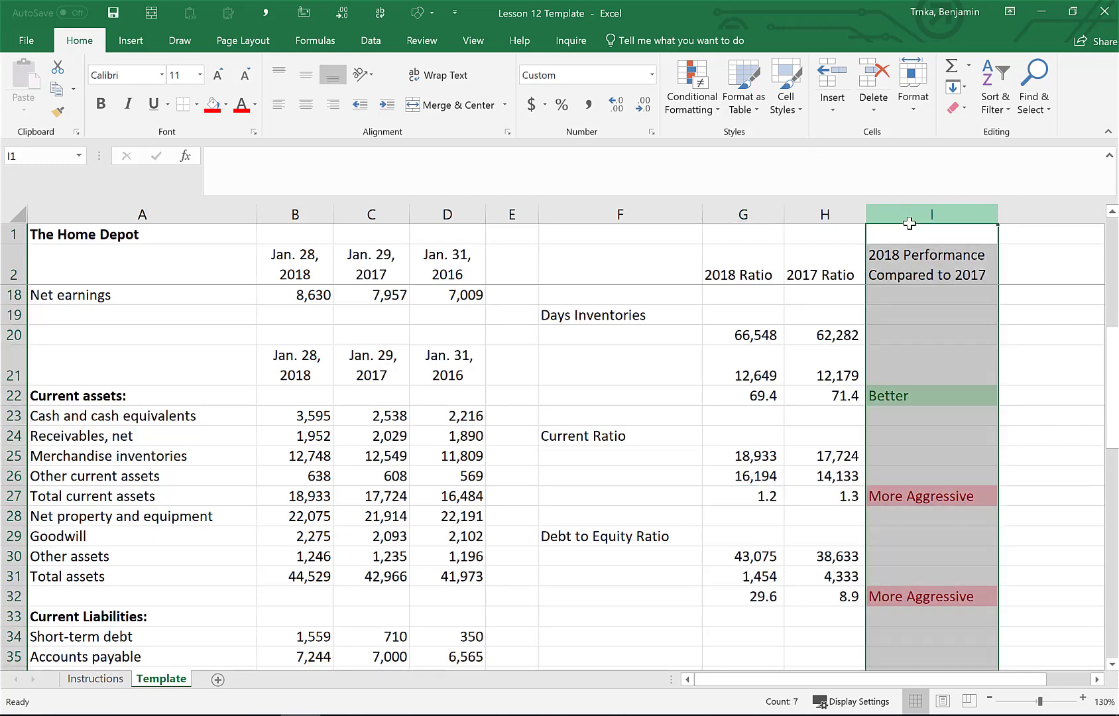
pyautogui.click(714, 96)
pyautogui.moveTo(743, 142)
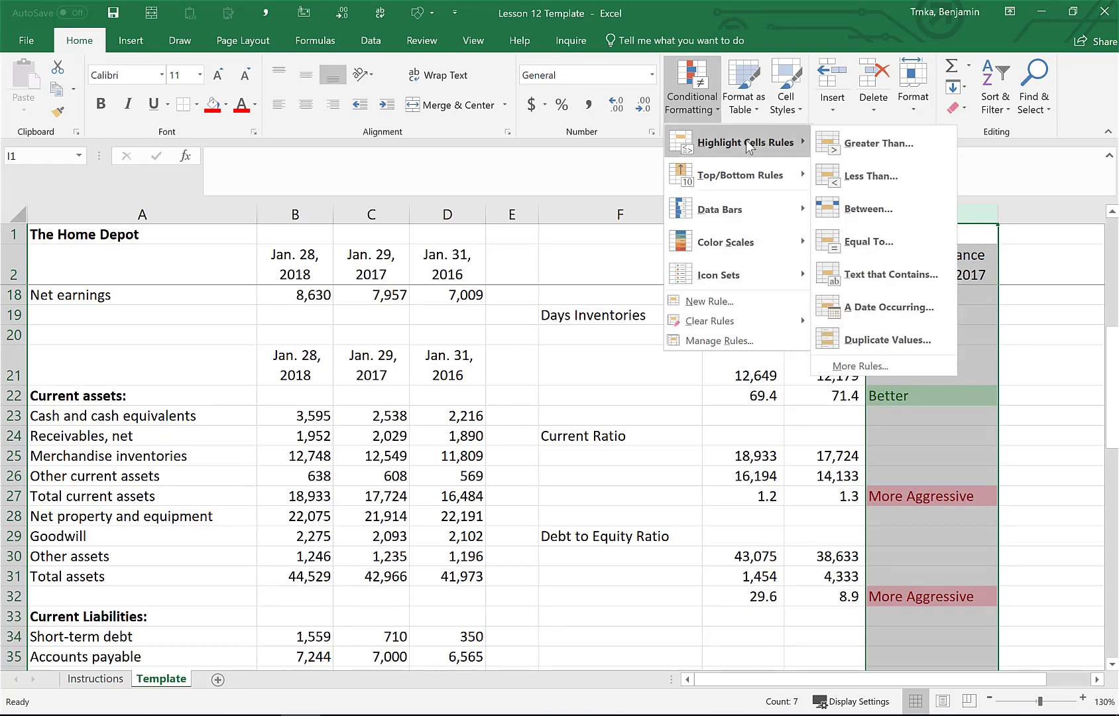
pyautogui.click(890, 284)
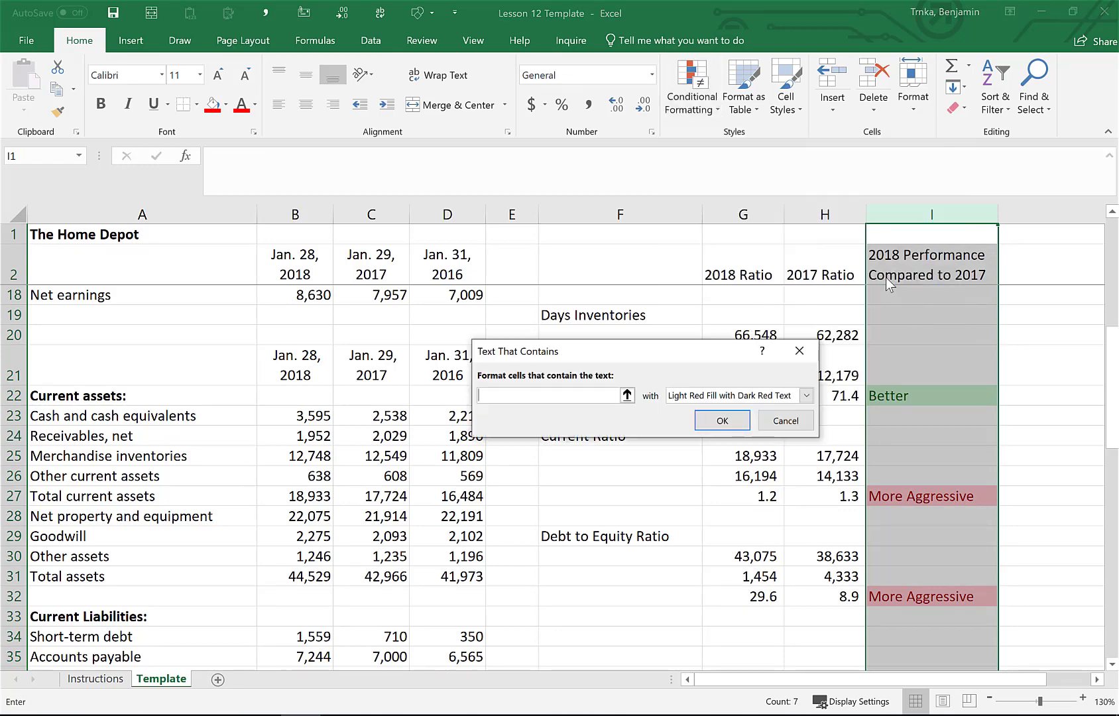
pyautogui.write('More')
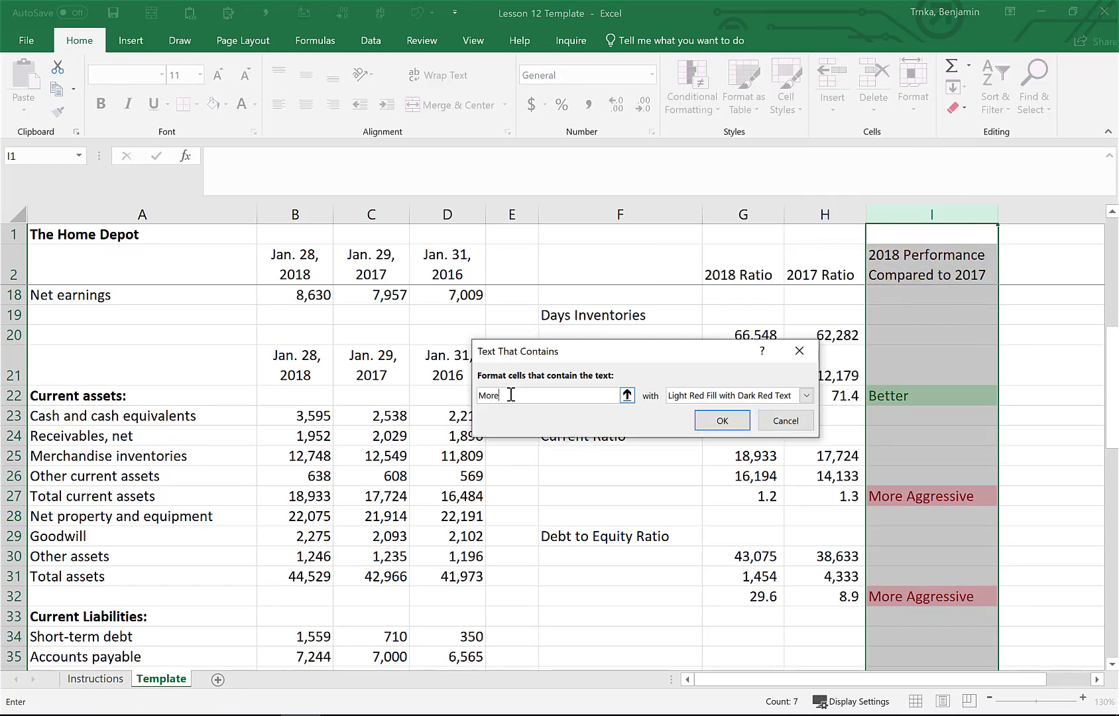
pyautogui.write(' Conservative')
pyautogui.click(810, 396)
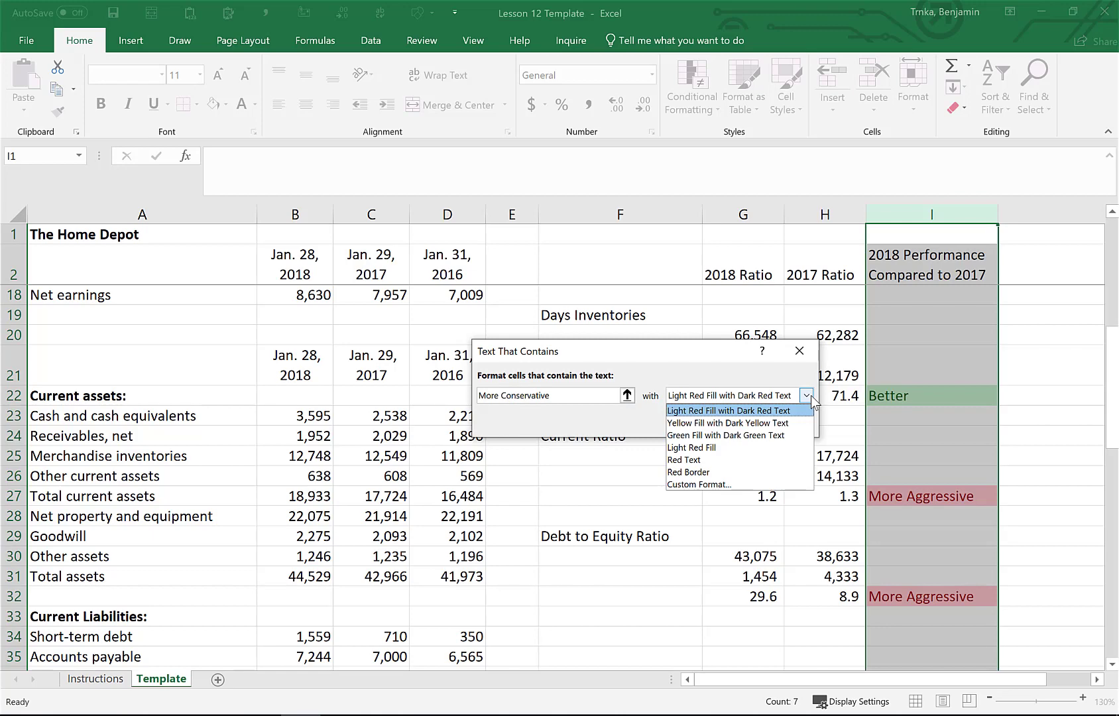
pyautogui.click(703, 484)
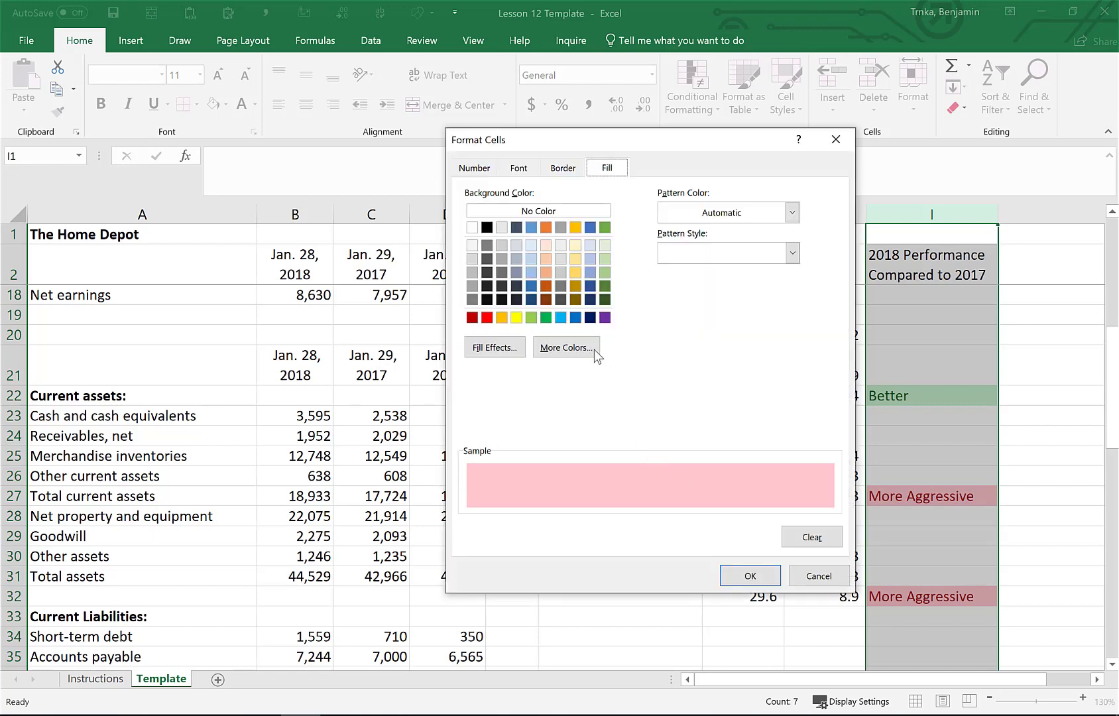
pyautogui.click(575, 317)
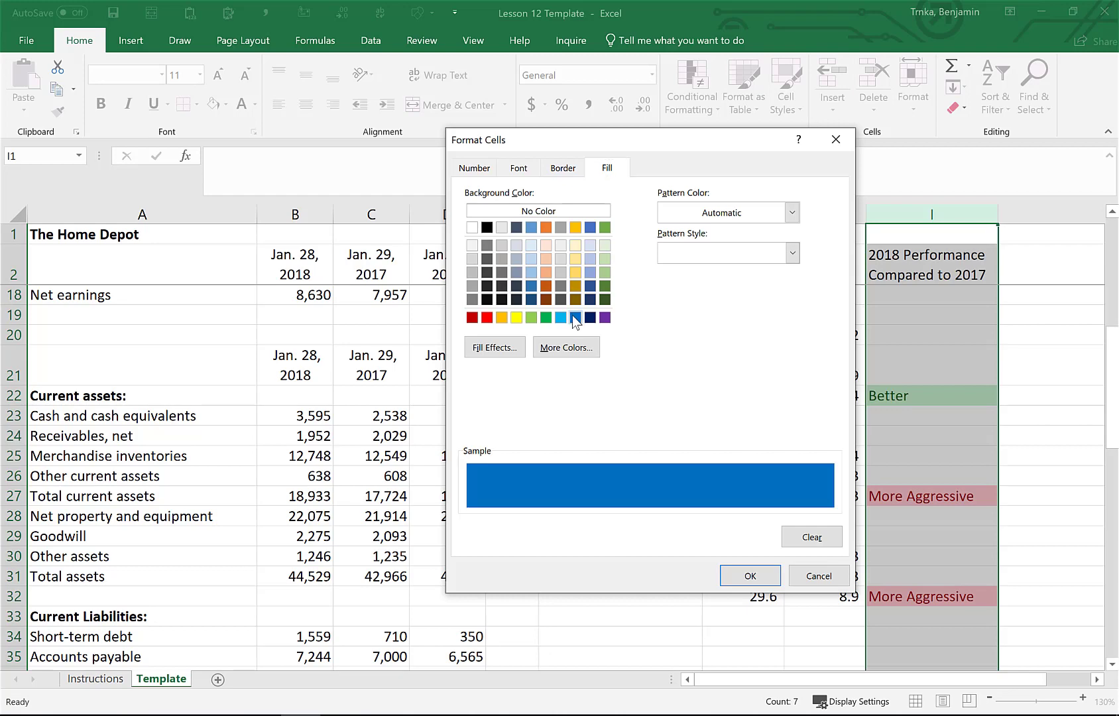
pyautogui.click(560, 317)
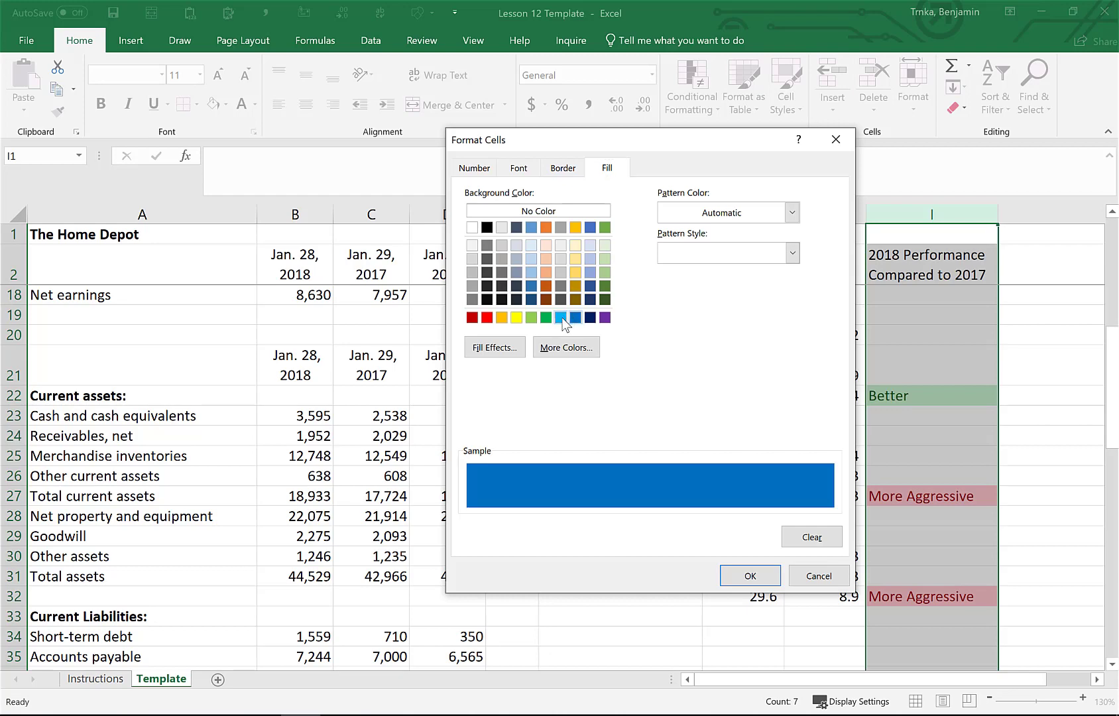
pyautogui.click(750, 576)
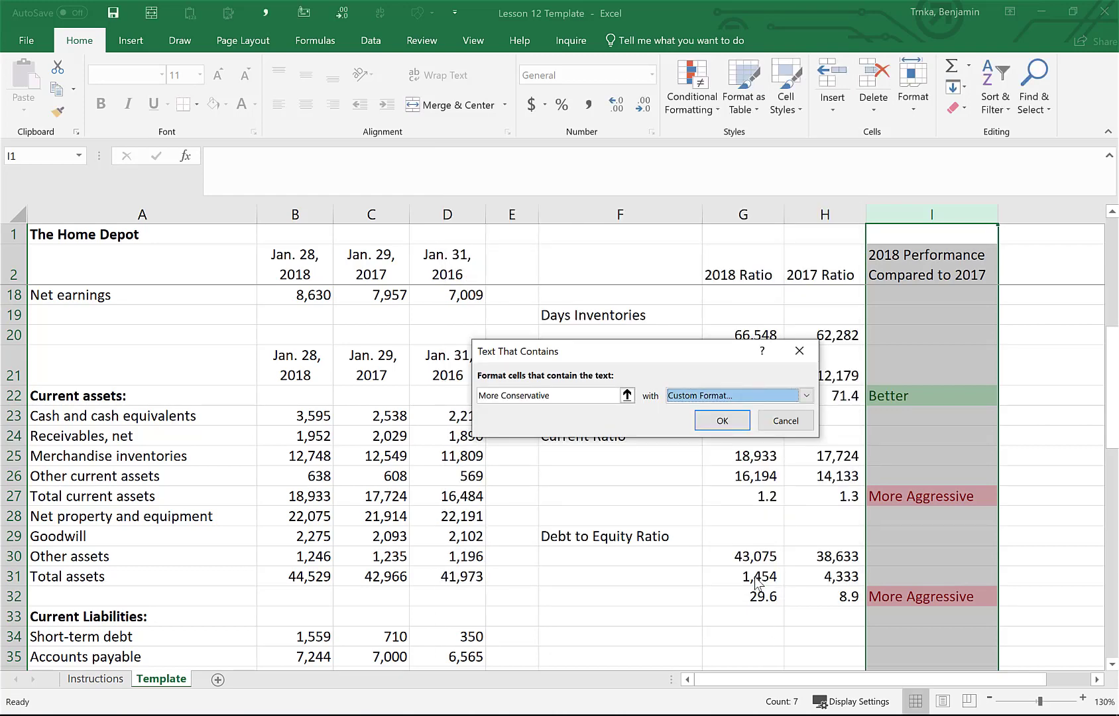
pyautogui.click(723, 425)
# Temporarily set the 2018 current ratio in G27 to 100 and undo the entry
pyautogui.click(754, 504)
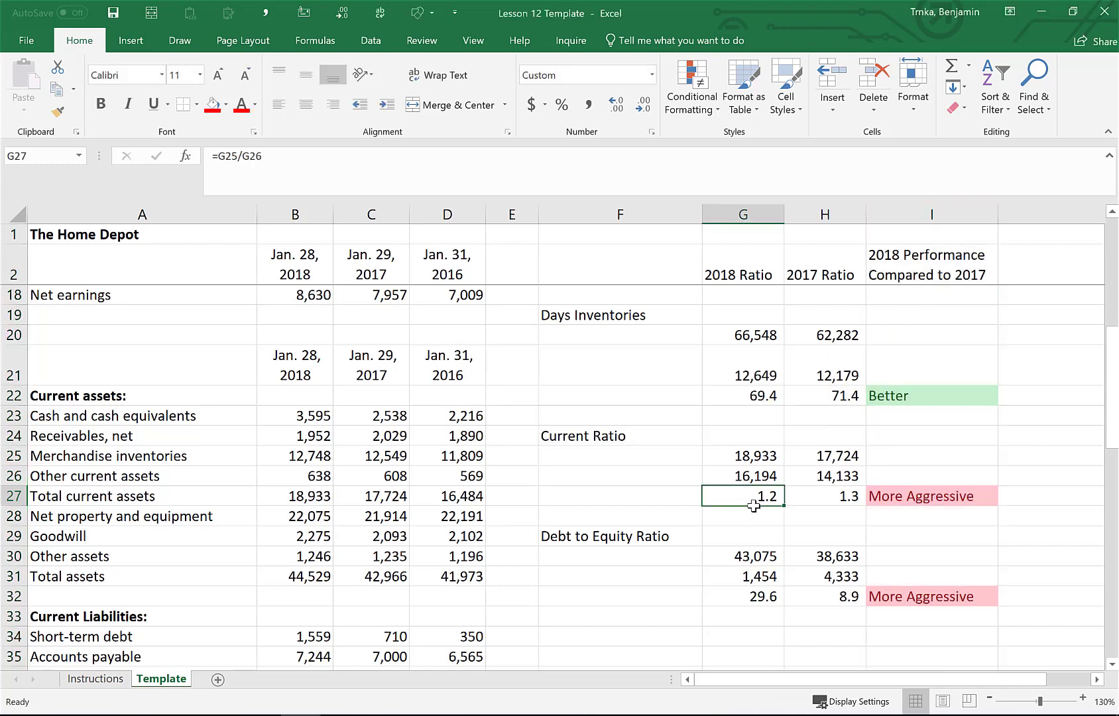
pyautogui.write('100')
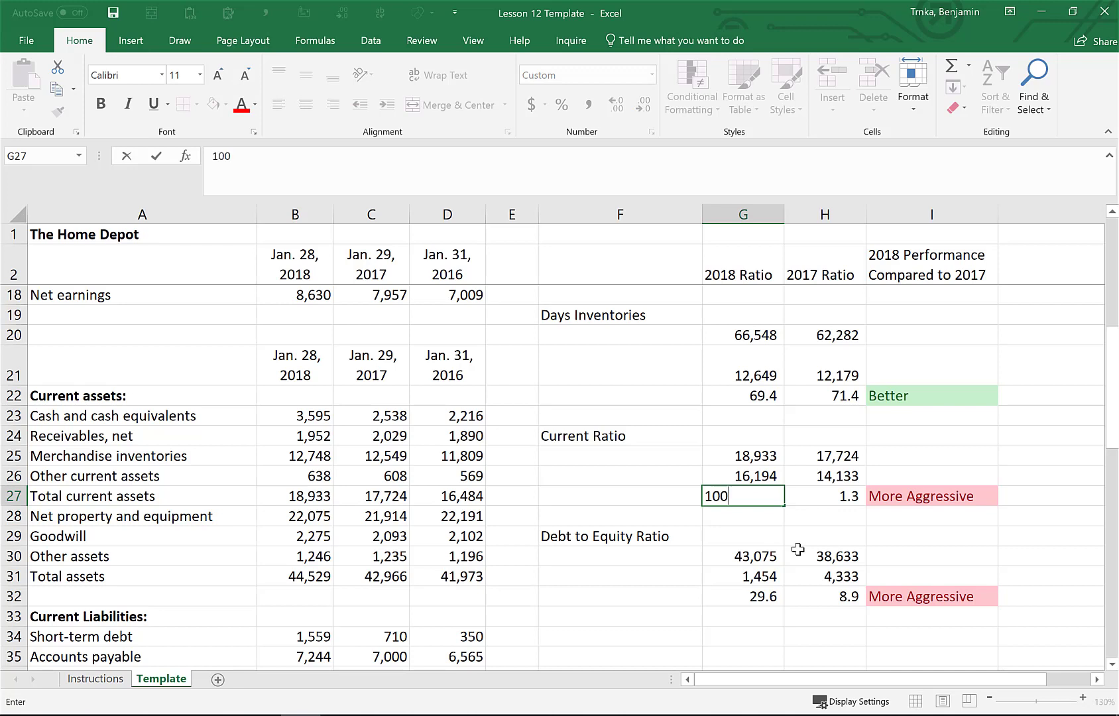
pyautogui.press('Return')
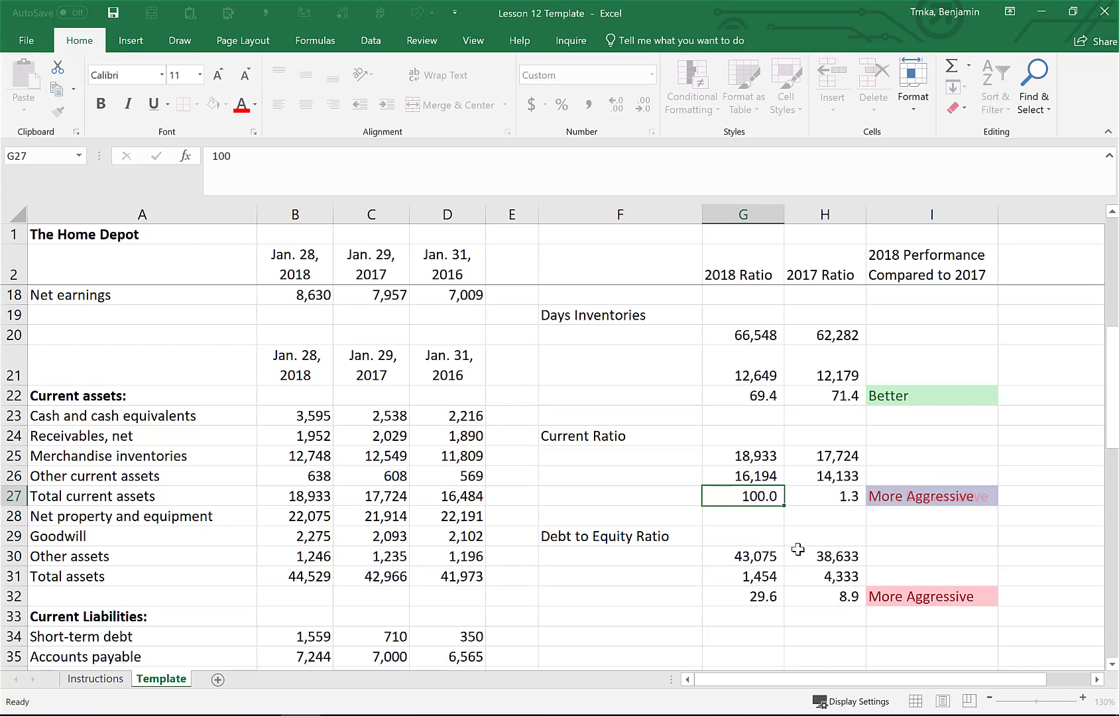
pyautogui.press('Right')
pyautogui.press('Right')
pyautogui.press('Up')
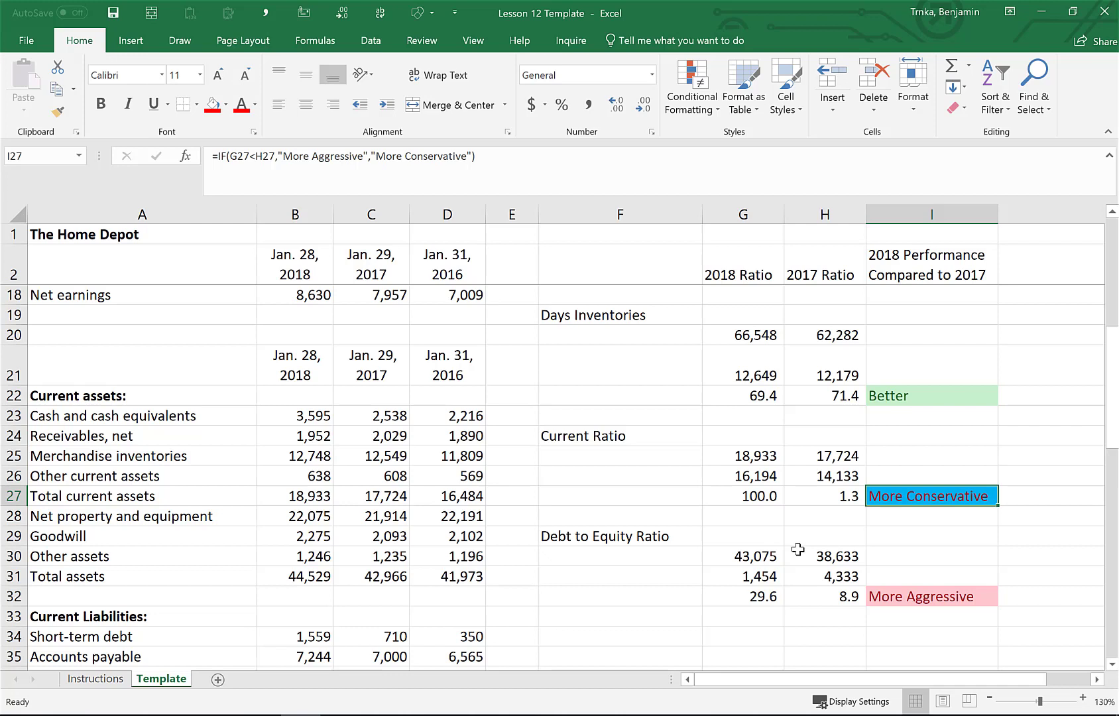
pyautogui.press('Left')
pyautogui.press('Left')
pyautogui.hotkey('ctrl', 'z')
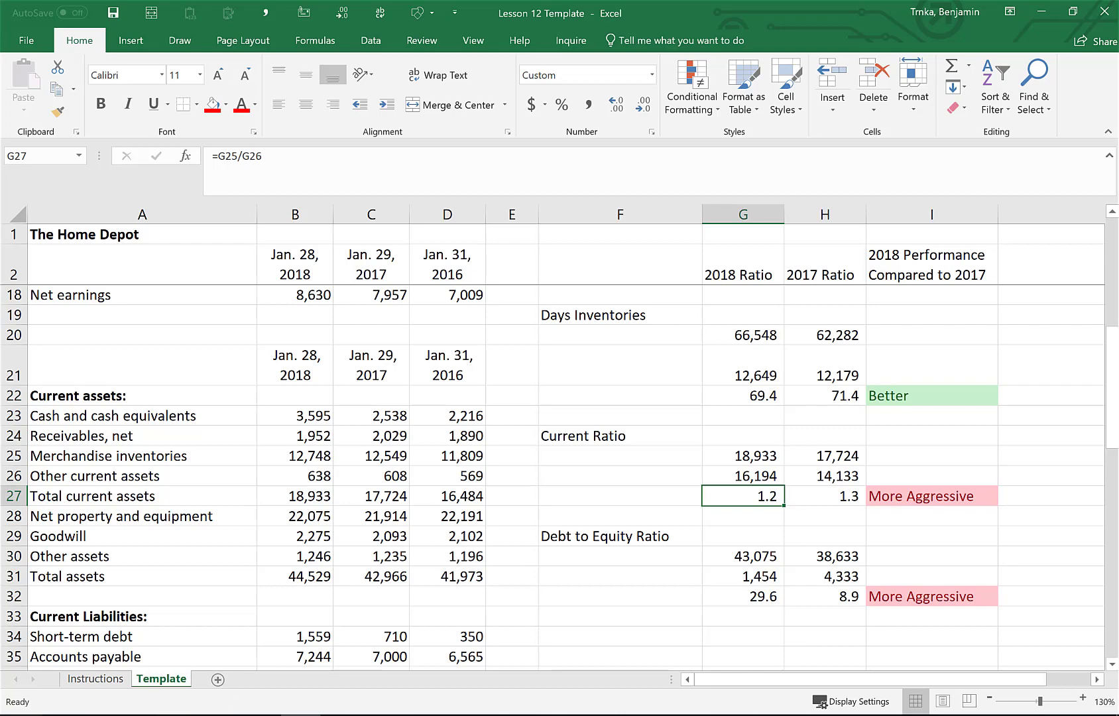
# Review the action and shortcut table on the Instructions sheet row by row
pyautogui.click(94, 679)
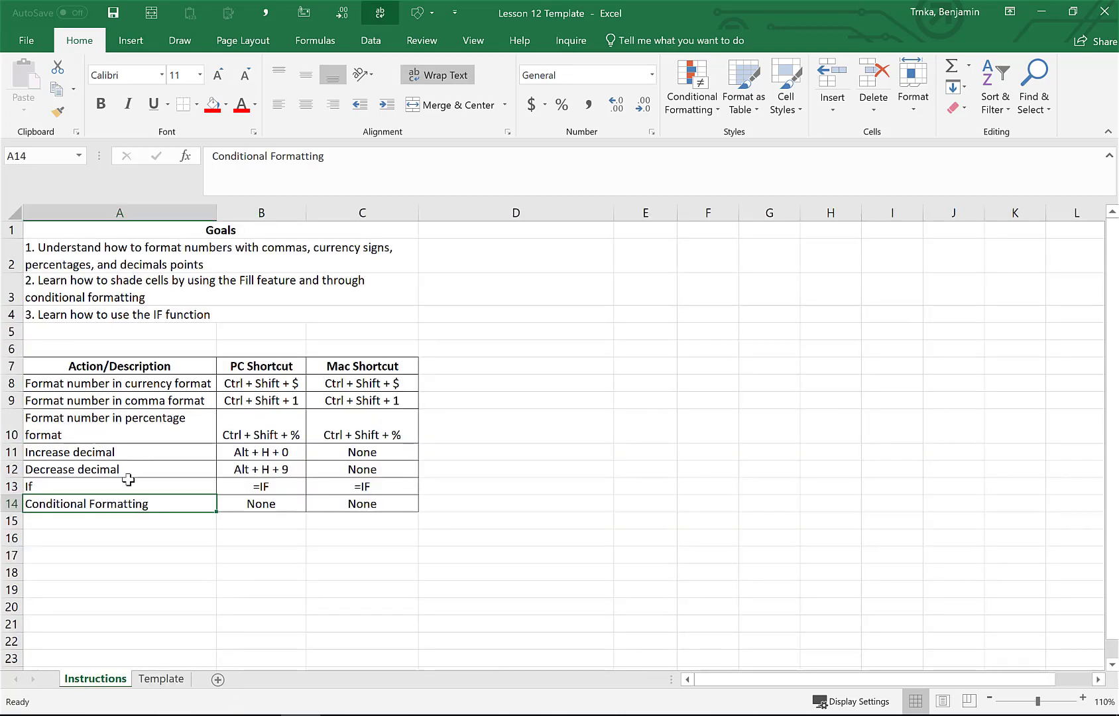
pyautogui.click(135, 385)
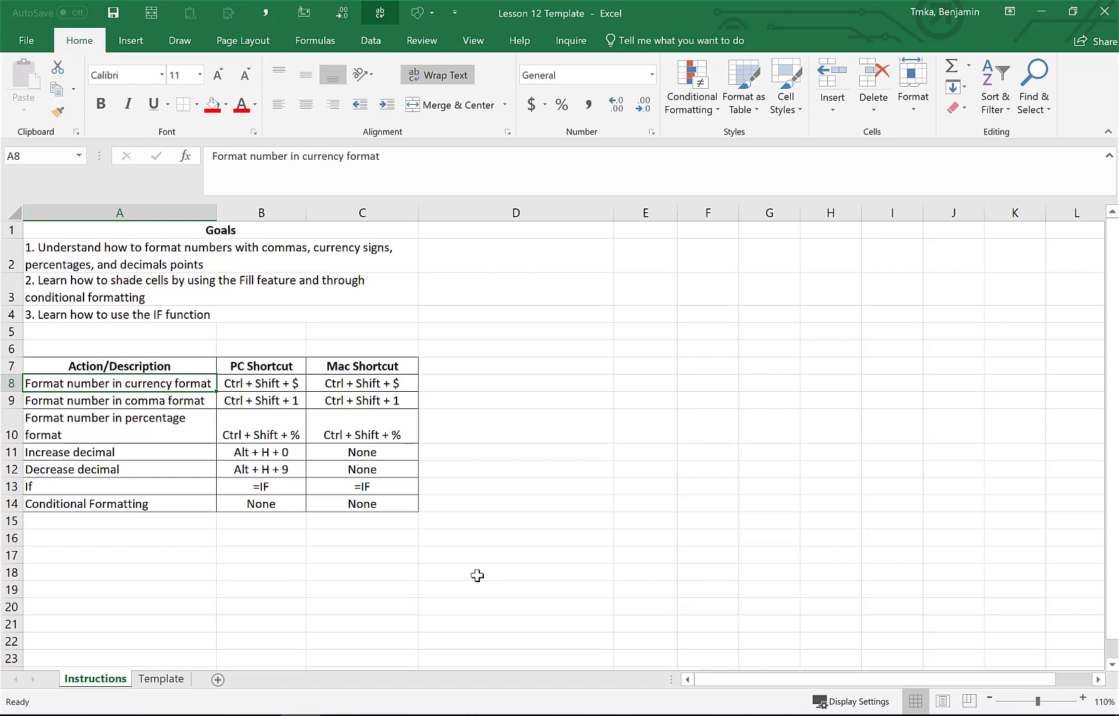
pyautogui.press('Down')
pyautogui.press('Down')
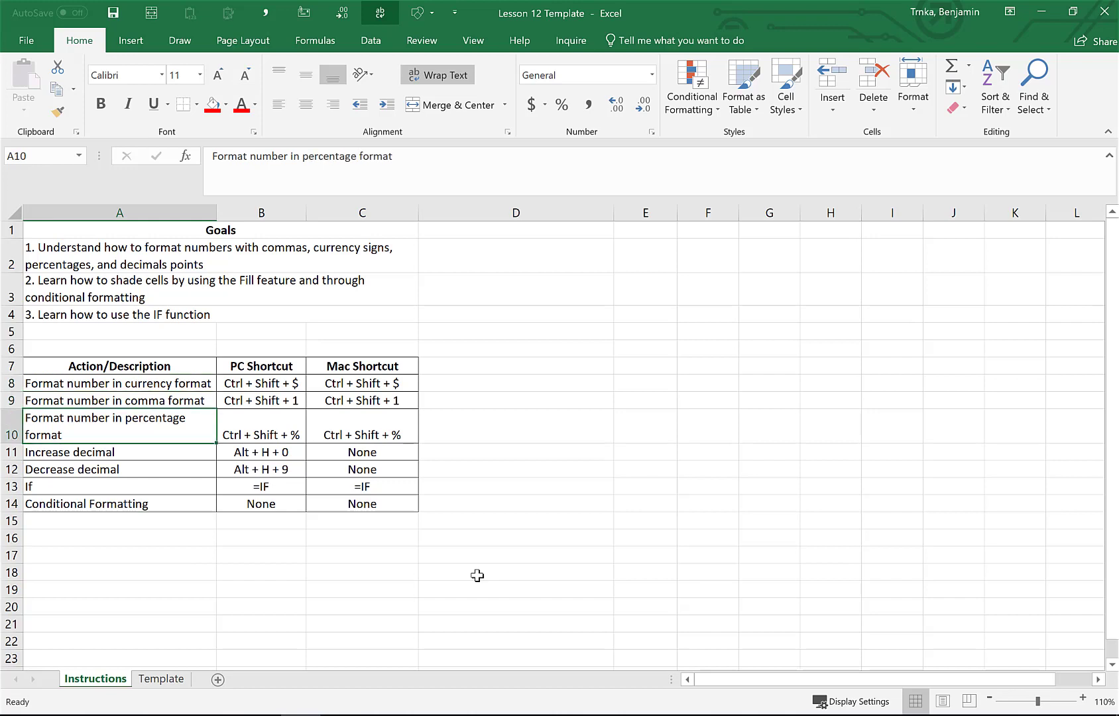
pyautogui.press('Down')
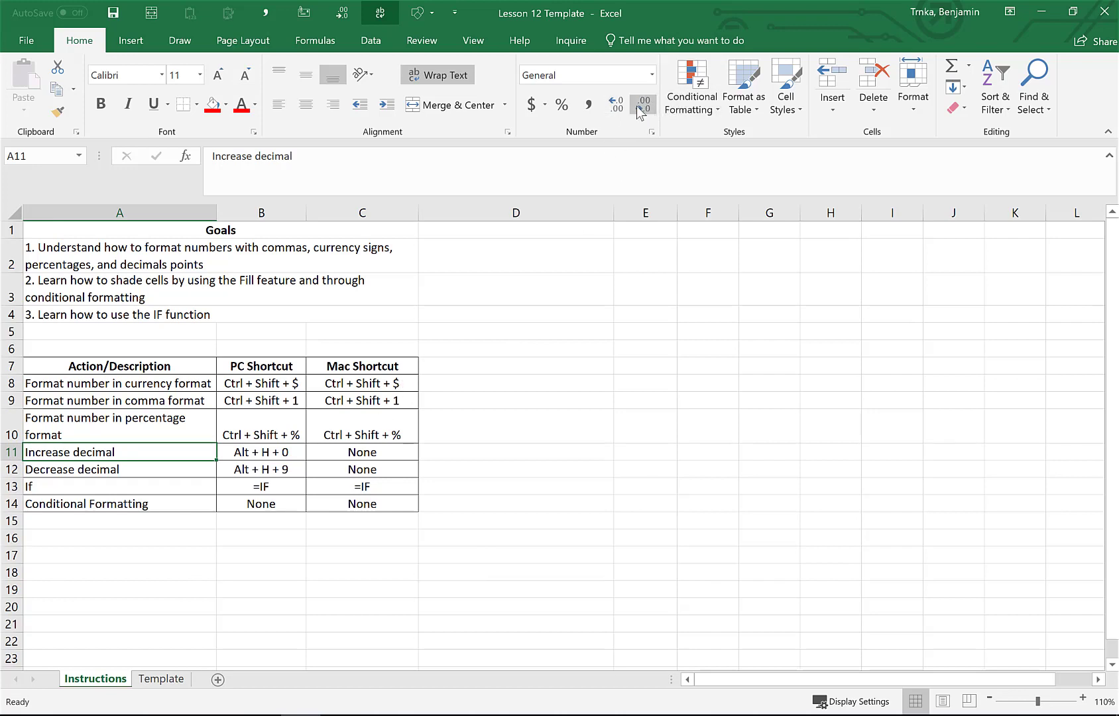
pyautogui.press('Down')
pyautogui.press('Down')
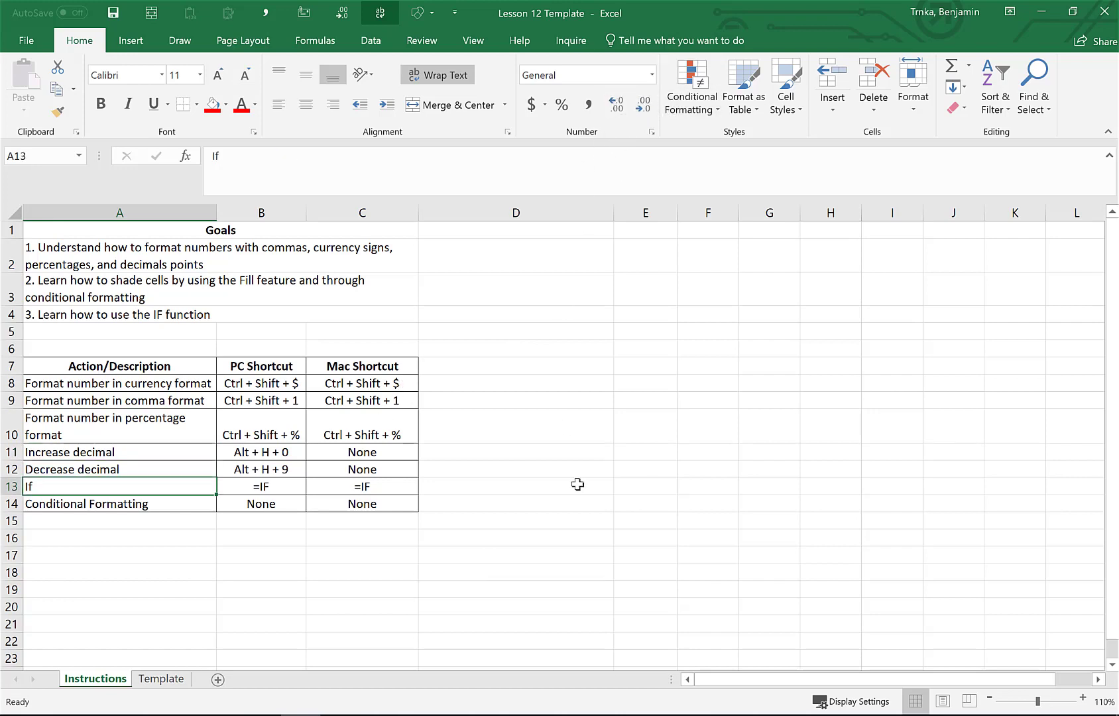
pyautogui.press('Down')
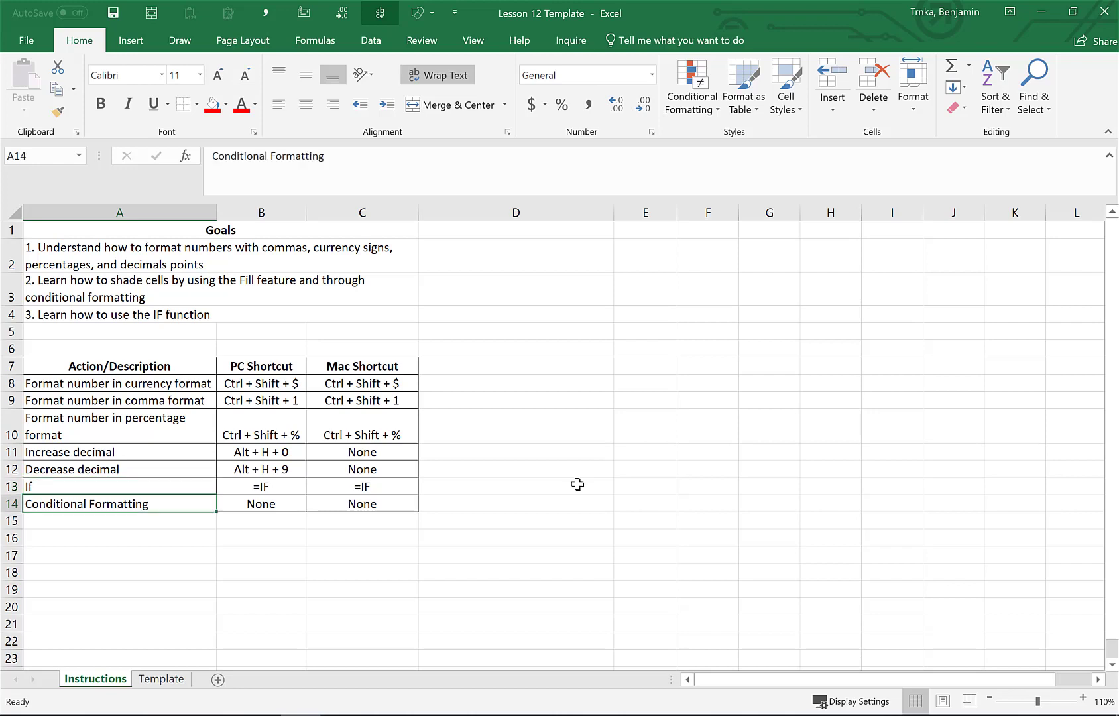